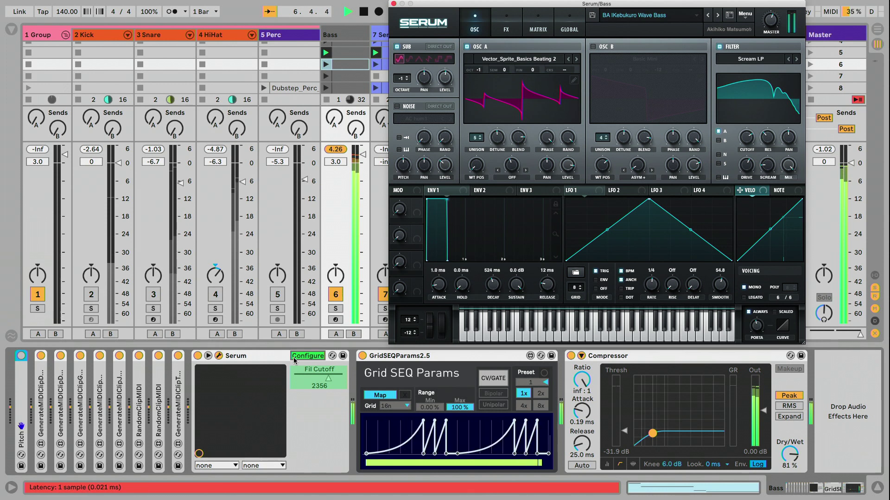
Finish configuring the bass Serum and map its Fil Cutoff in Grid SEQ Params with a 17.3 % to 81.9 % range.
left_click(295, 357)
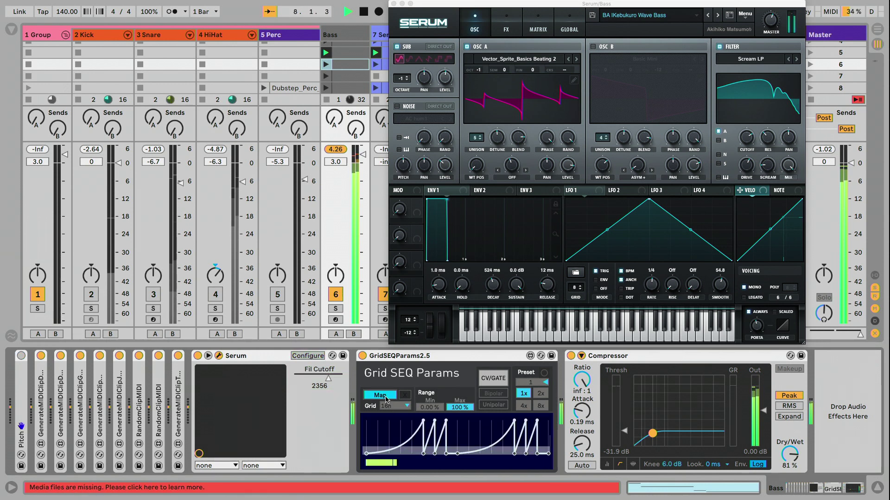
left_click(314, 379)
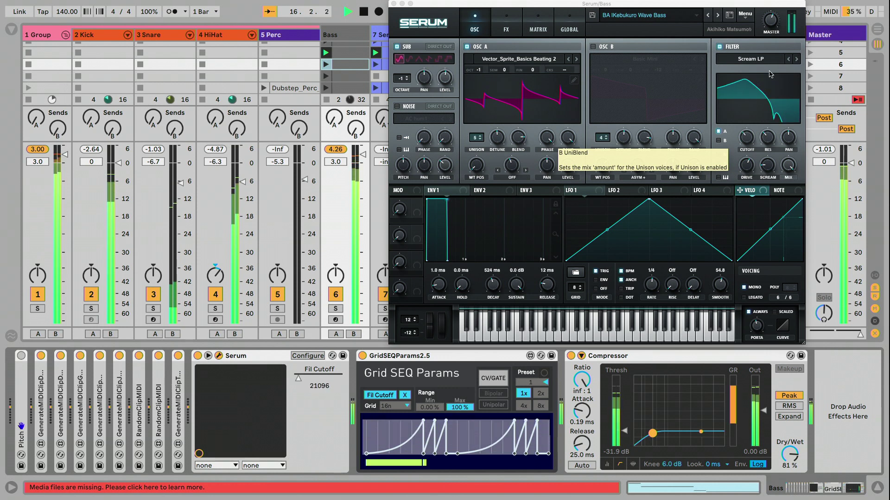
left_click_drag(423, 410, 458, 418)
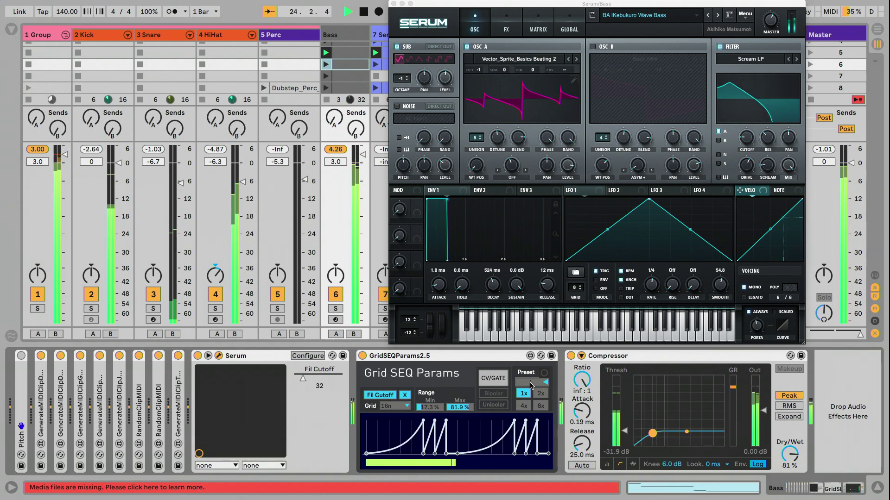
Switch the bass Grid SEQ Params to preset 2 and move the Serum window aside to uncover the other tracks.
left_click_drag(531, 384, 531, 379)
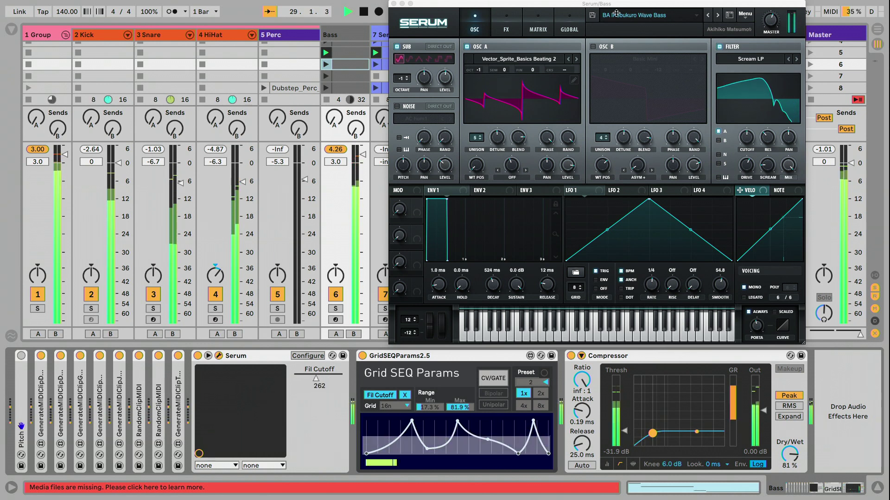
left_click_drag(618, 15, 259, 45)
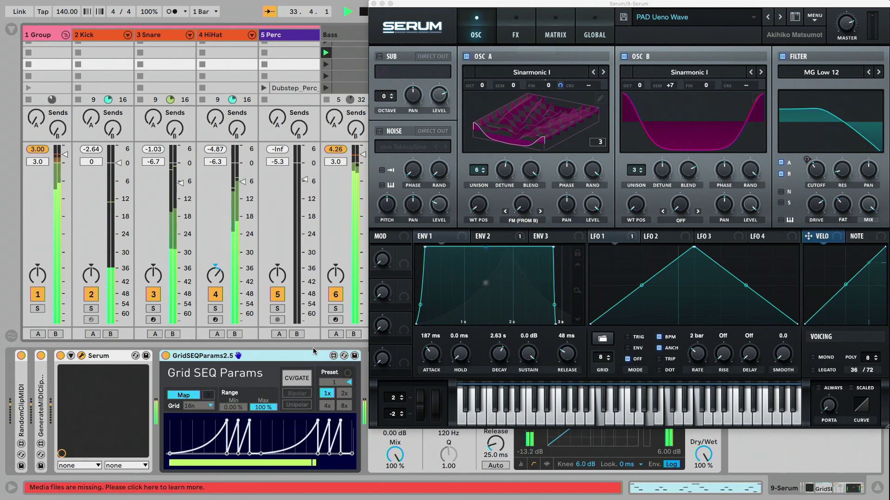
Unfold the Serum device on track 9 and add its filter cutoff as a configured parameter.
left_click(70, 357)
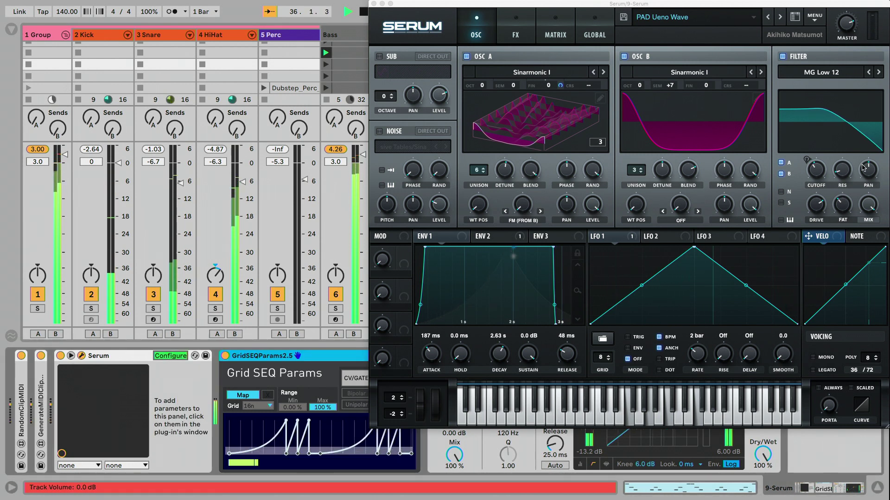
left_click(816, 170)
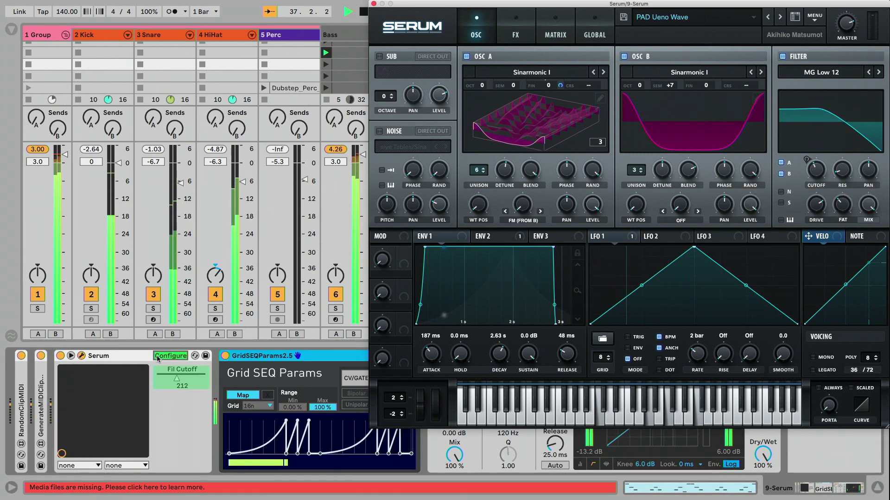
left_click(245, 396)
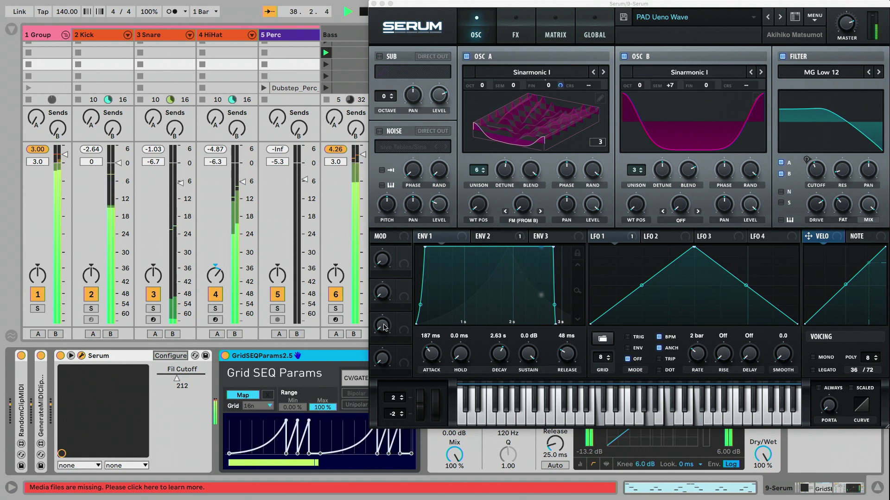
Change the sequence pattern in track 9's Grid SEQ Params and map the device to Serum's Fil Cutoff.
left_click_drag(446, 29, 563, 29)
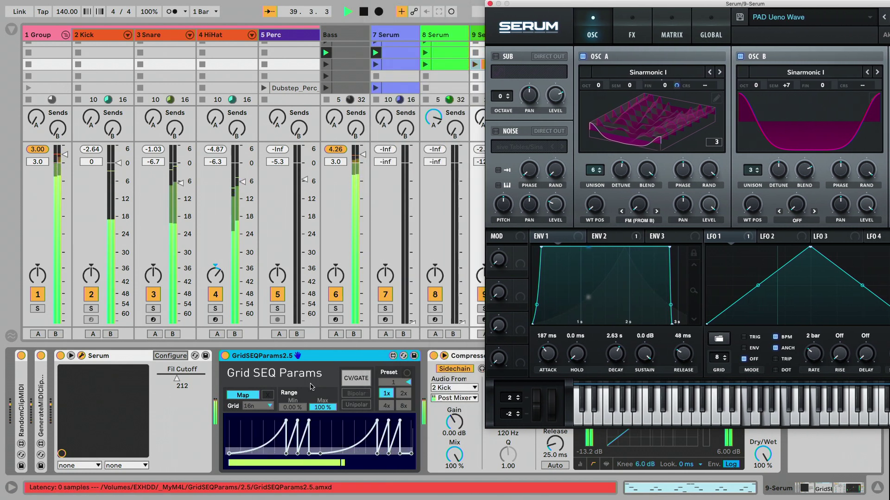
left_click(385, 386)
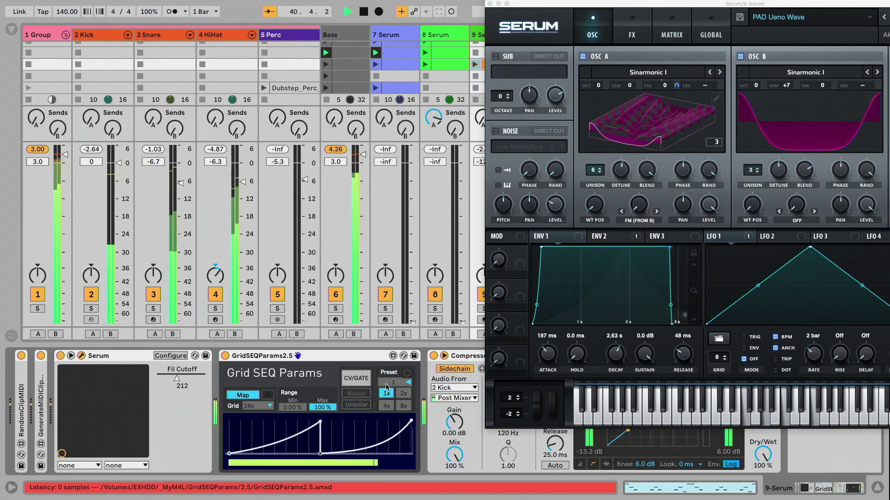
left_click(251, 396)
left_click(195, 378)
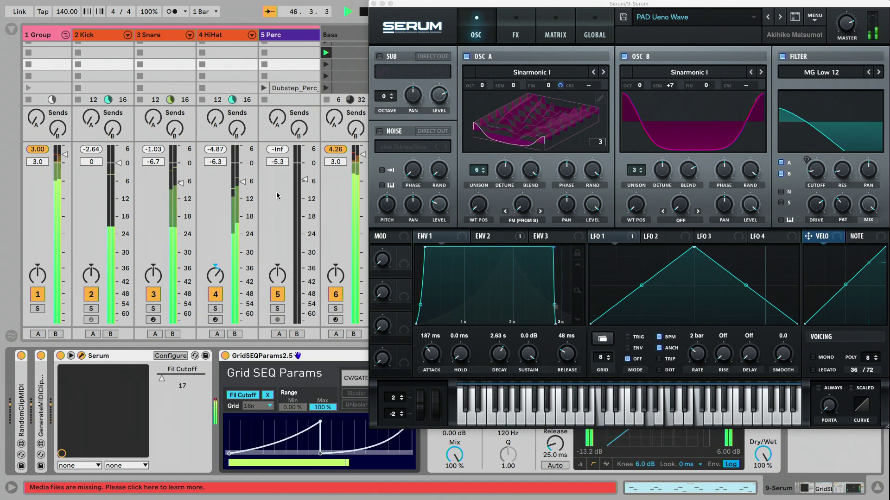
left_click_drag(442, 4, 374, 4)
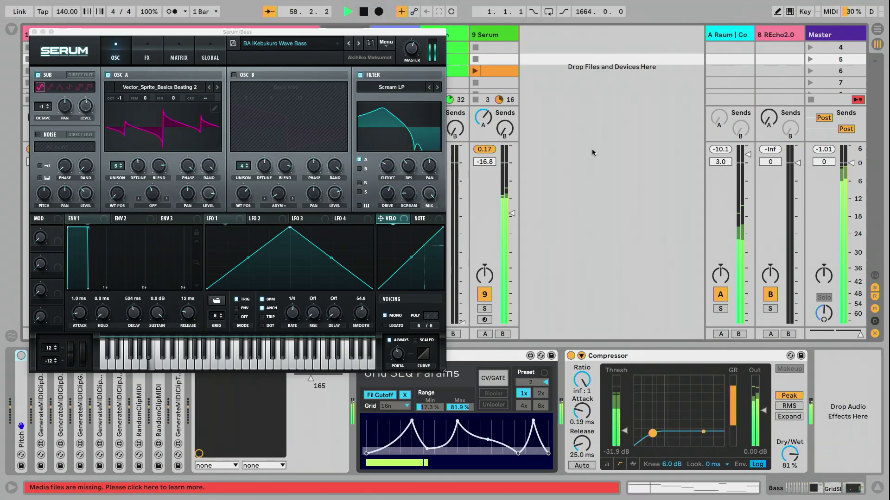
Move the bass Serum window clear of the track's devices and change the bass Grid SEQ Params preset.
left_click_drag(436, 36, 818, 14)
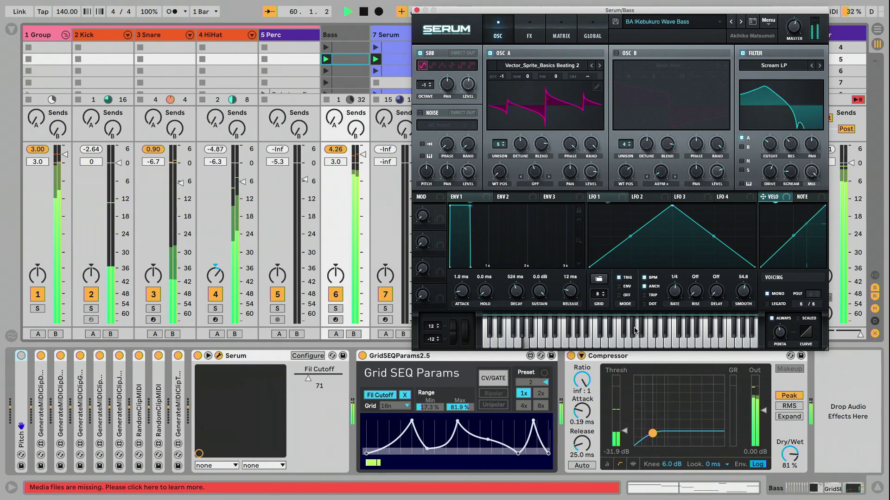
left_click(538, 384)
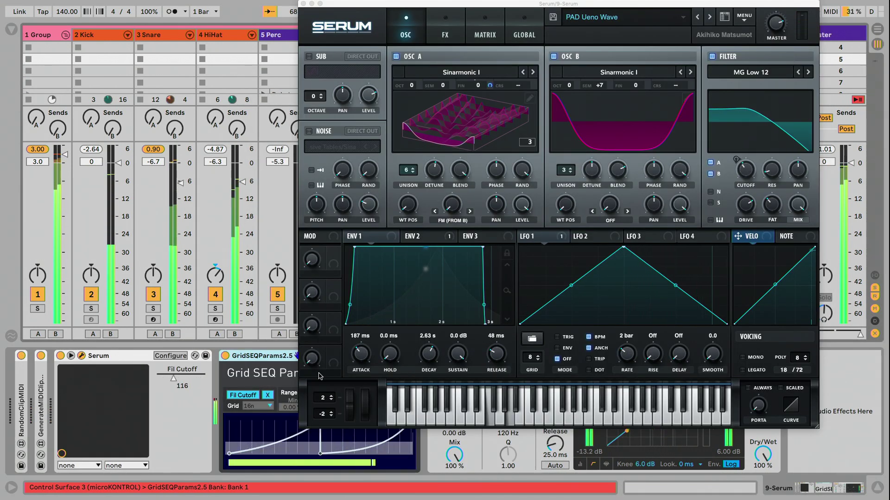
Reduce track 9's Serum window to the default 100% zoom and reposition it clear of the Grid SEQ Params device.
left_click_drag(454, 5, 520, 18)
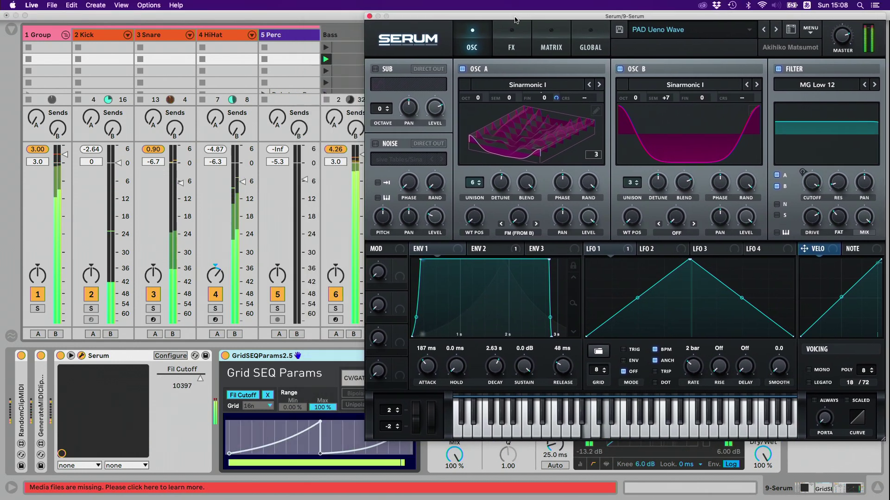
left_click(403, 39)
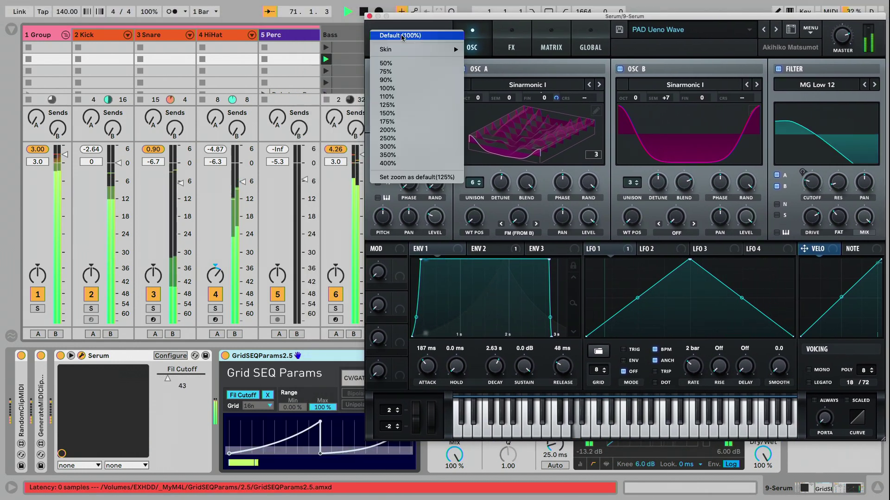
left_click(401, 36)
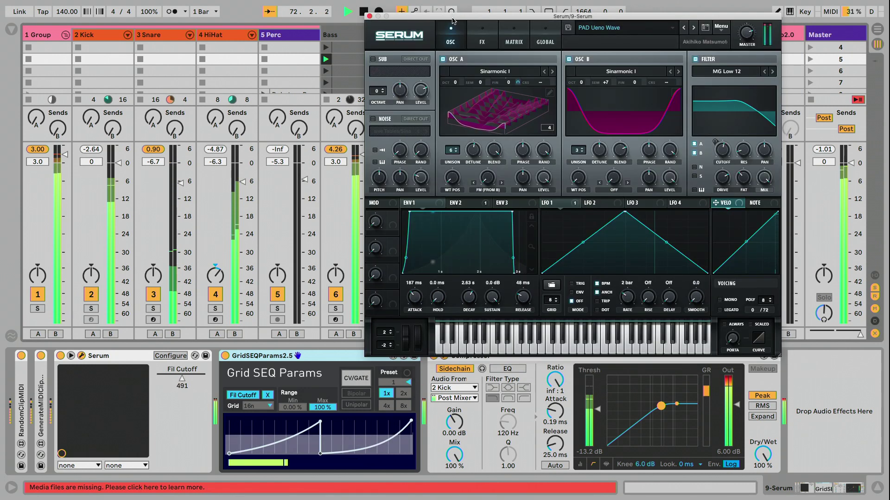
left_click_drag(452, 22, 492, 9)
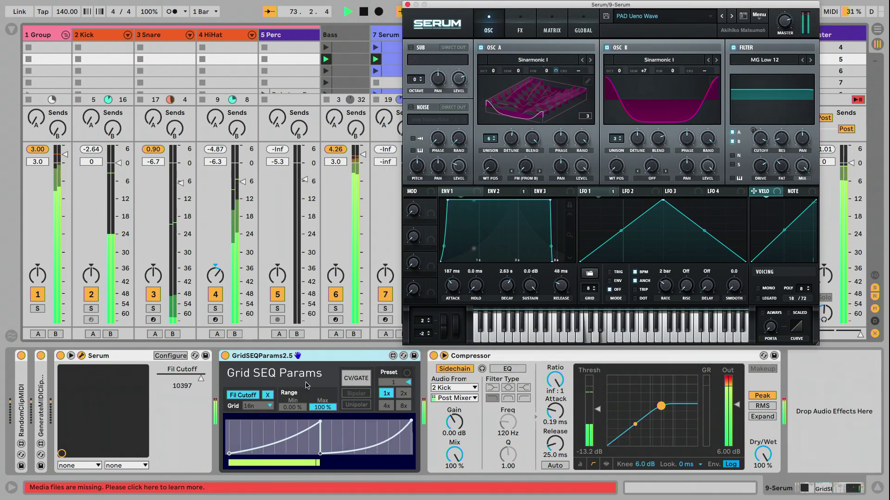
Switch track 9's Grid SEQ Params to preset 4 and raise the range minimum to 37.8 %.
left_click(398, 384)
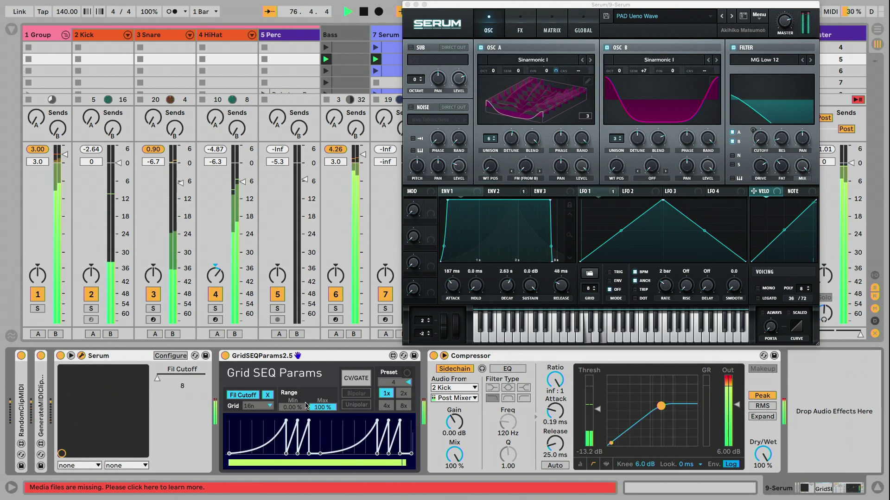
left_click_drag(291, 410, 291, 408)
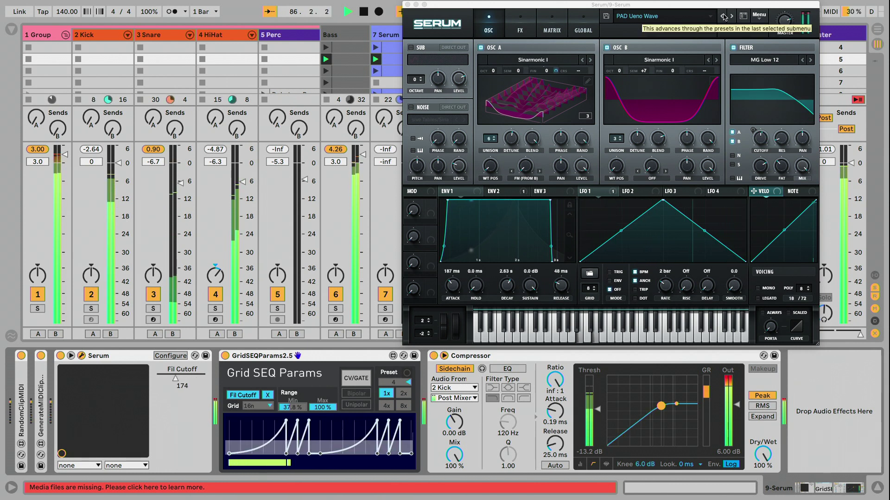
Load the PAD Fantasy Wave preset in track 9's Serum and remove all modulators from its filter cutoff.
left_click(723, 16)
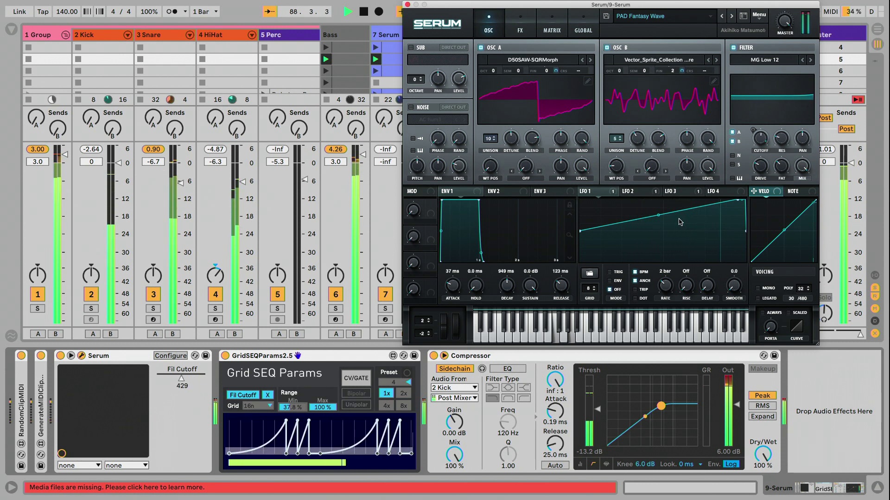
right_click(754, 132)
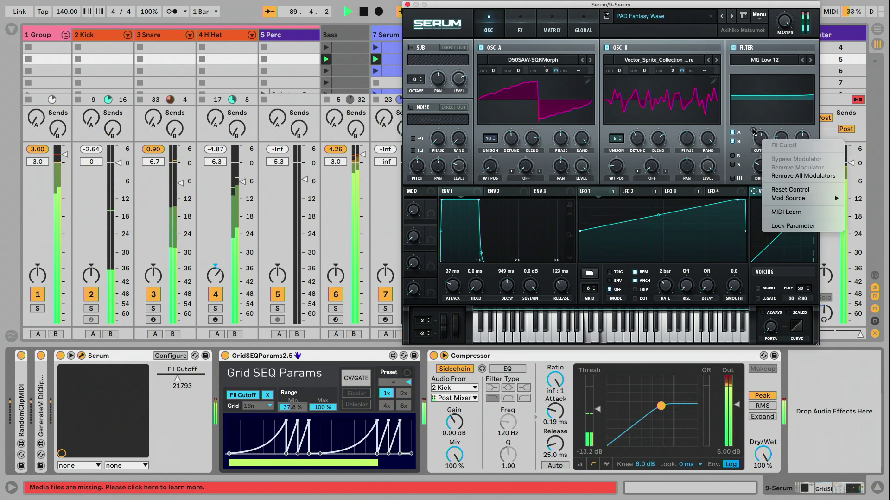
left_click(765, 176)
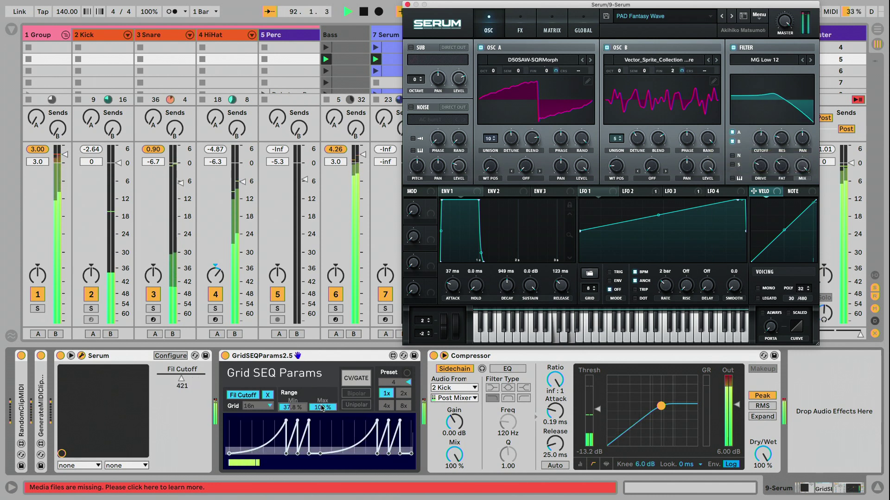
Adjust the minimum and maximum of the Fil Cutoff range in track 9's Grid SEQ Params.
left_click(321, 408)
mouse_move(292, 408)
left_mouse_down()
mouse_move(292, 426)
mouse_move(310, 413)
left_mouse_up()
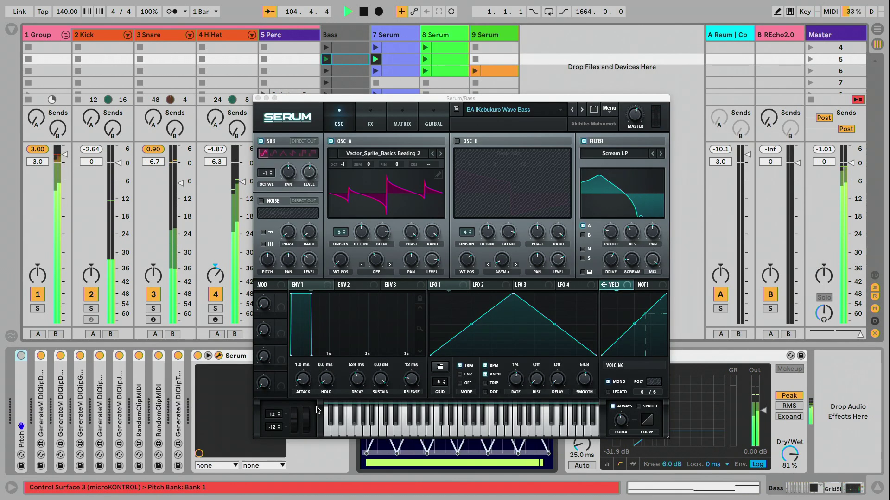
Move the bass Serum window off its devices and load the BA Hikarie Wave Bass preset.
left_click(415, 101)
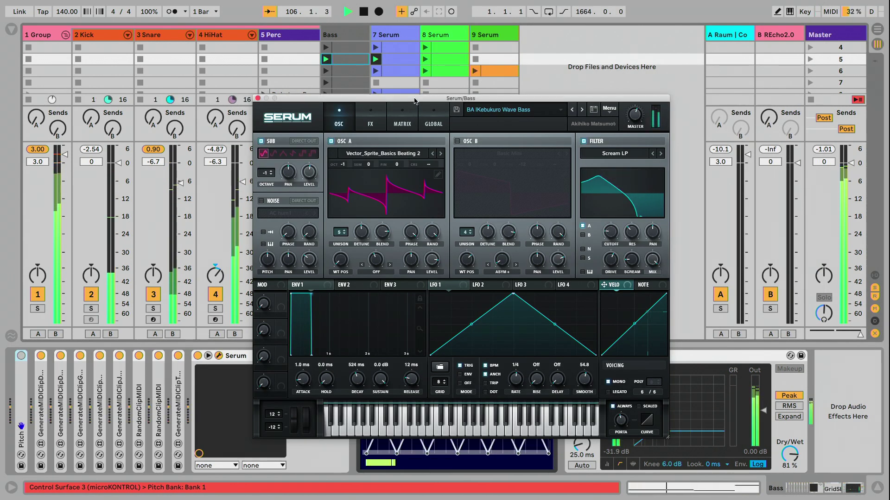
left_click_drag(415, 101, 546, 23)
left_click(703, 31)
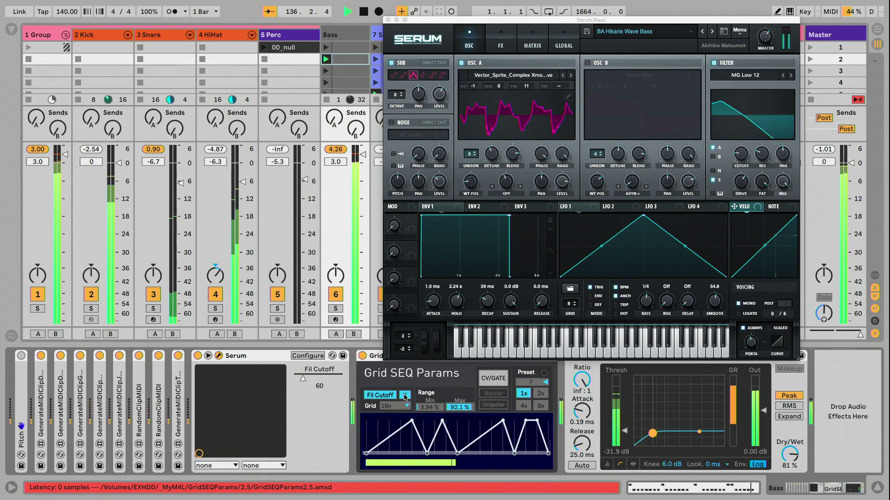
Add oscillator A's wavetable position to the bass Serum's configured parameters.
left_click(309, 356)
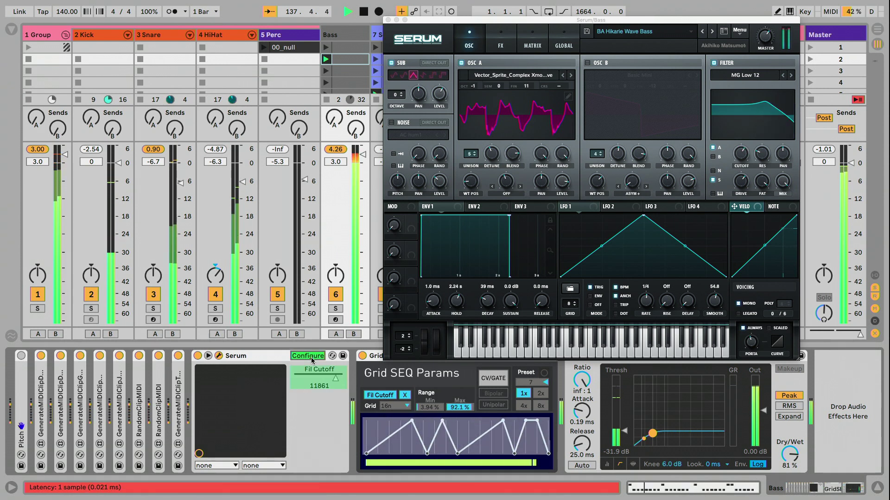
left_click(475, 179)
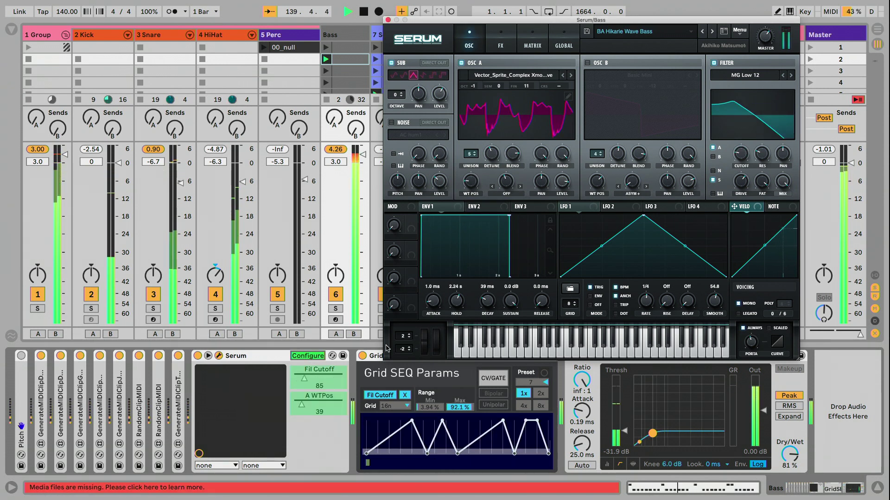
left_click(318, 355)
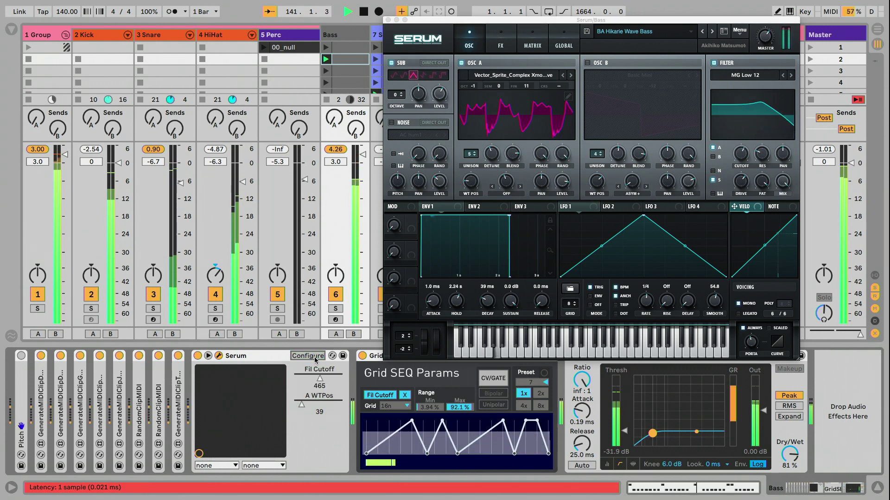
Unmap Fil Cutoff from the bass Grid SEQ Params and map A WTPos instead.
left_click(405, 395)
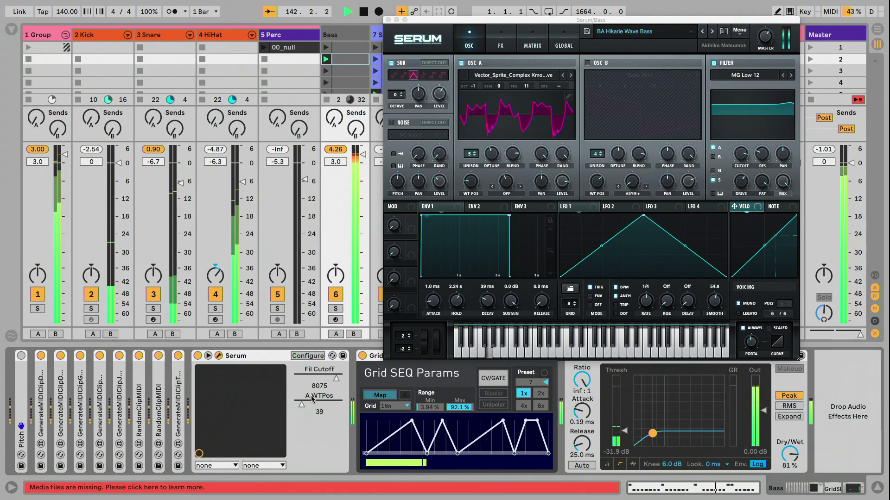
left_click(332, 402)
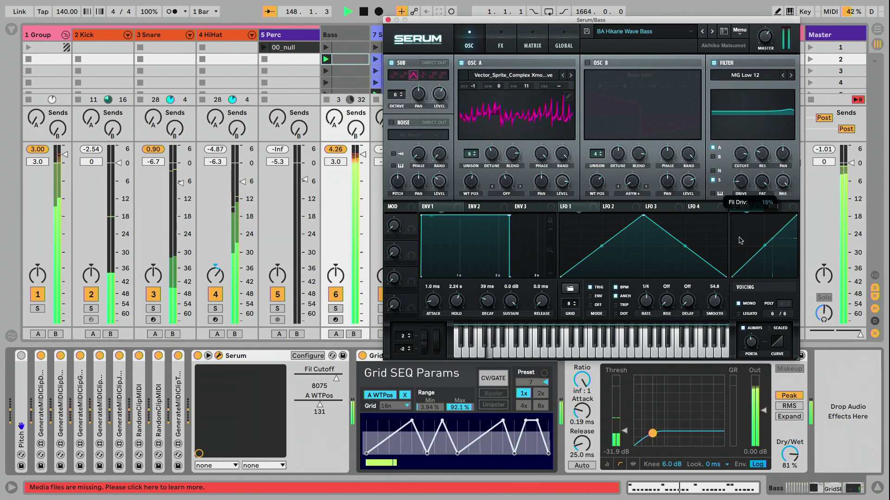
Load Vector_Sprite_Complex Bitkart from the user Ableton Tables into the bass Serum's oscillator A, and advance to the next wavetable, Bitten Filter.
left_click(542, 76)
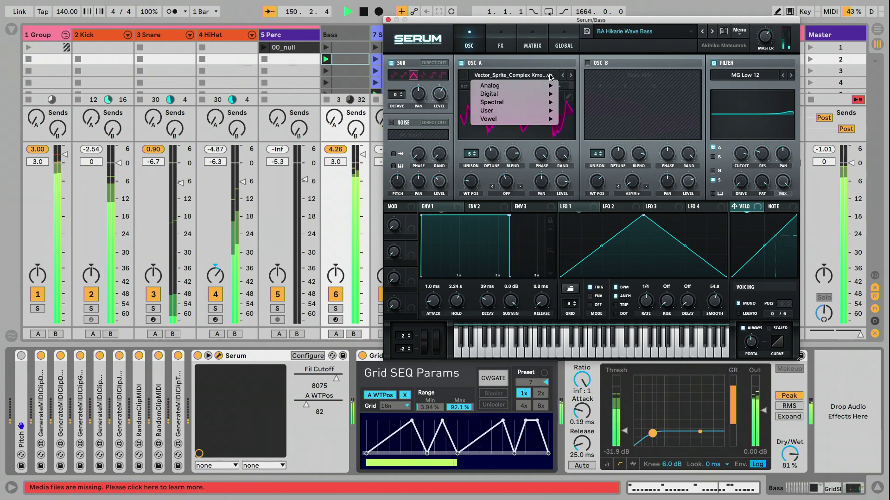
mouse_move(539, 116)
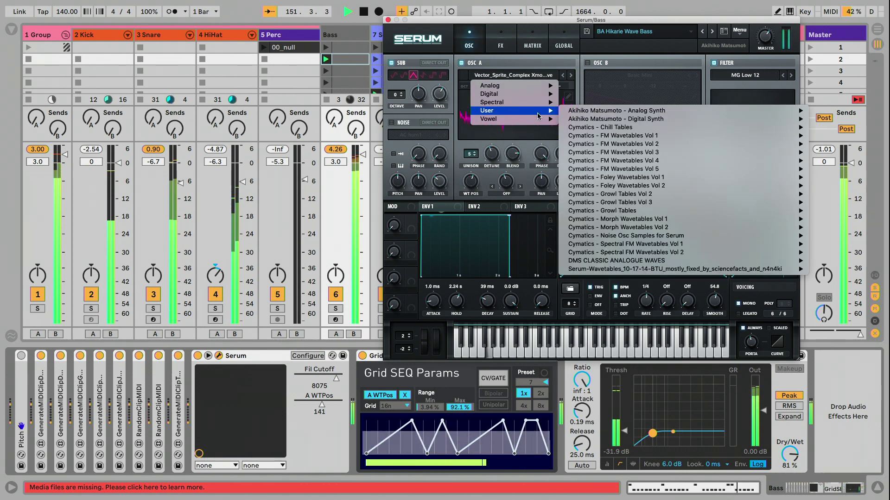
mouse_move(573, 121)
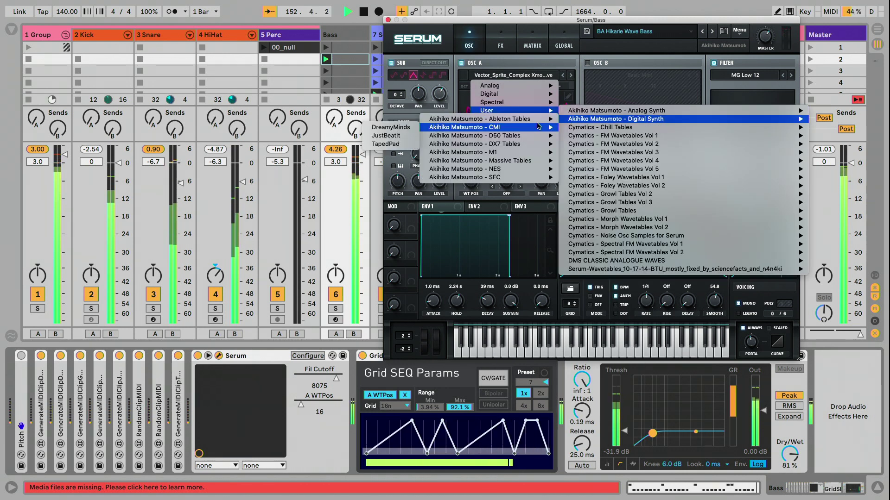
mouse_move(463, 119)
scroll(375, 245, "down", 3)
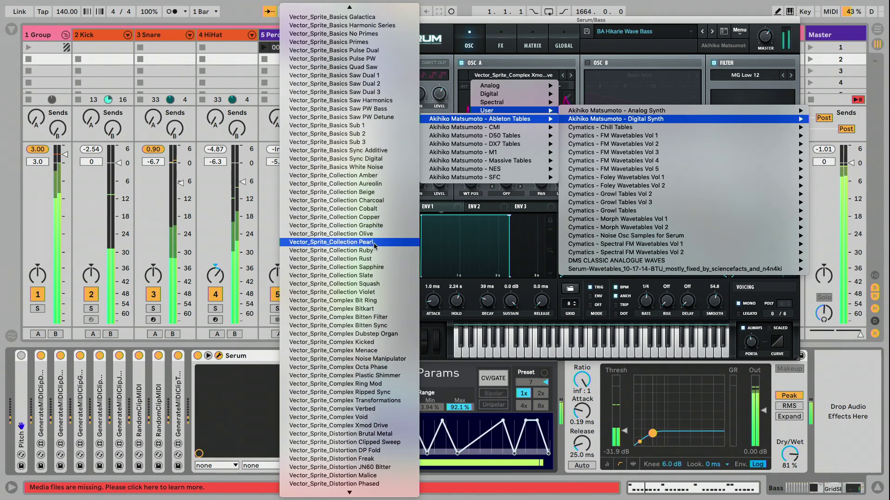
left_click(365, 309)
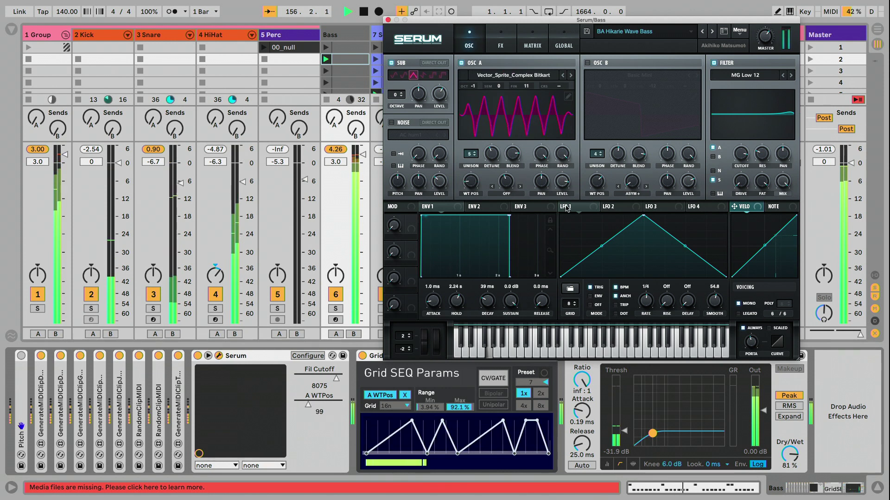
left_click(571, 76)
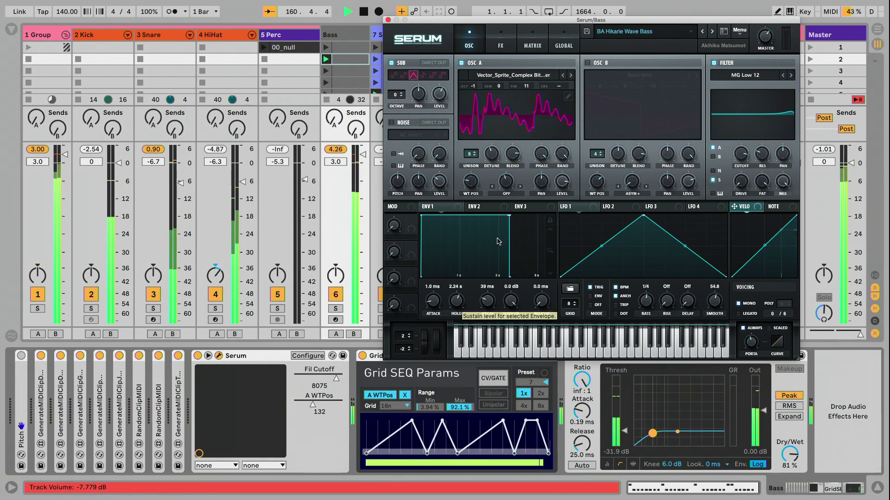
Open the 9 Serum track, switch its Grid SEQ Params to preset 5, and raise the Fil Cutoff range's minimum.
left_click_drag(524, 26, 623, 49)
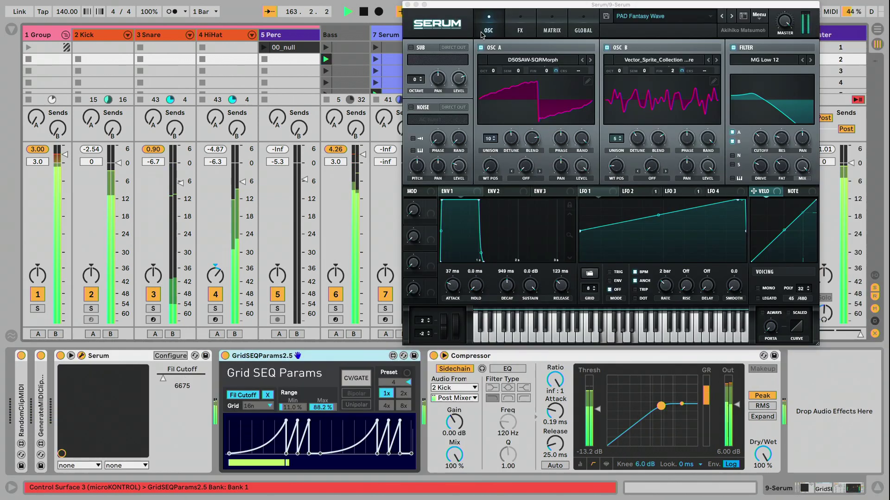
left_click(491, 34)
left_click_drag(390, 386, 389, 384)
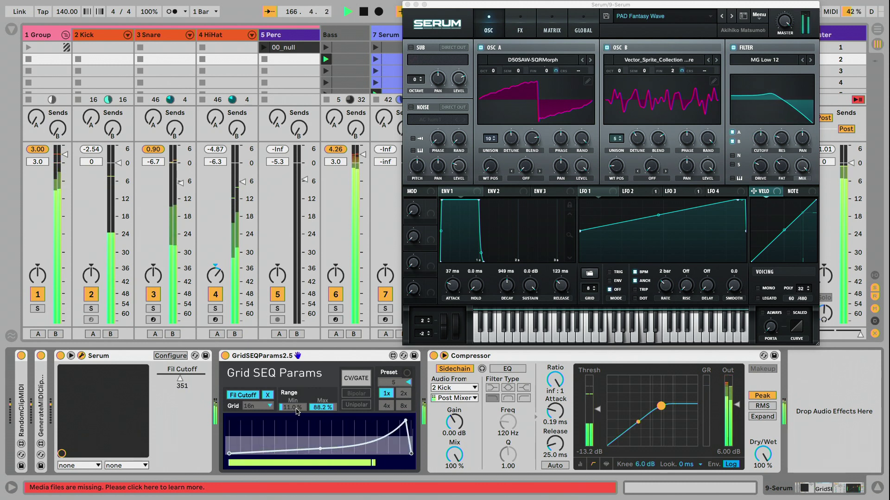
left_click_drag(298, 411, 299, 401)
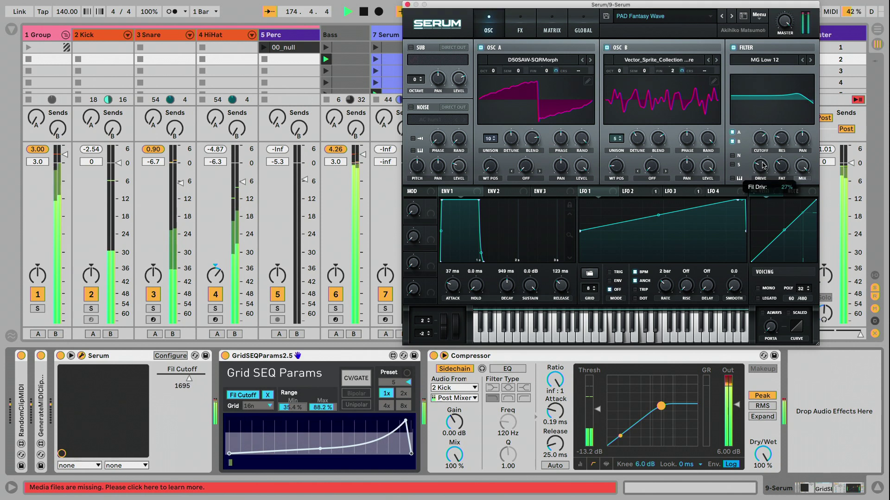
Inspect the effects in the PAD Fantasy Wave Serum and return to the Bass track's devices.
left_click(527, 34)
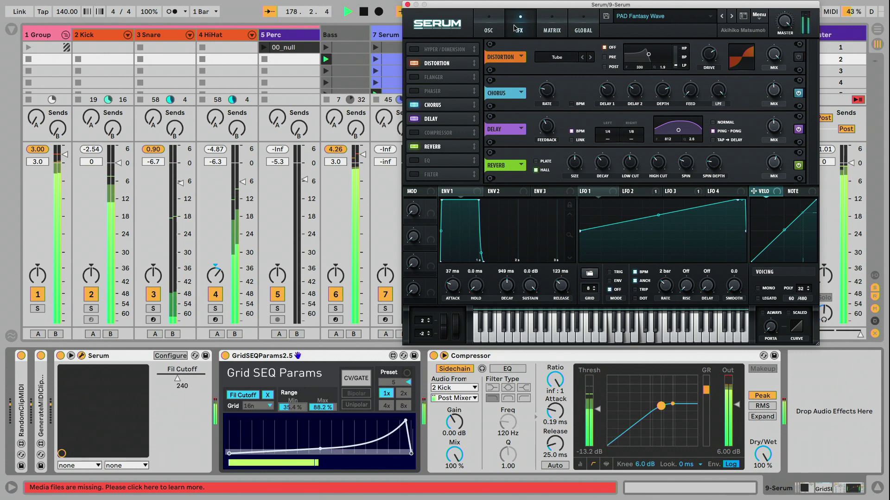
left_click(489, 28)
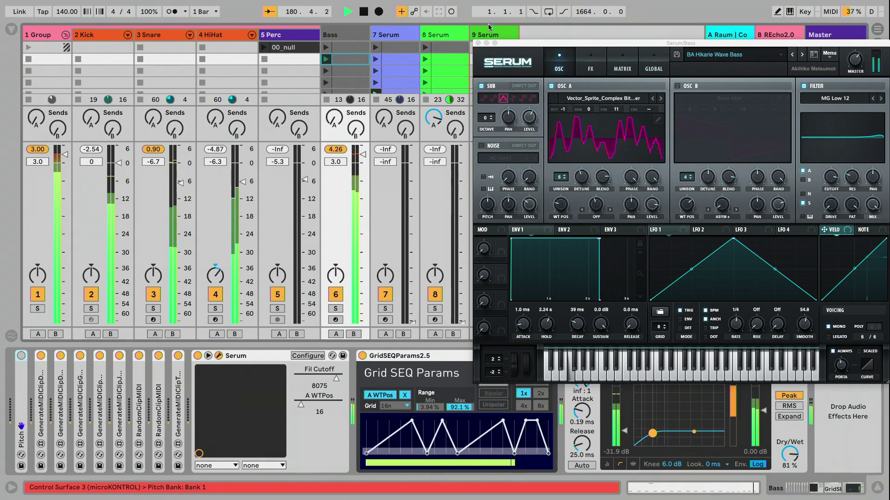
mouse_move(389, 3)
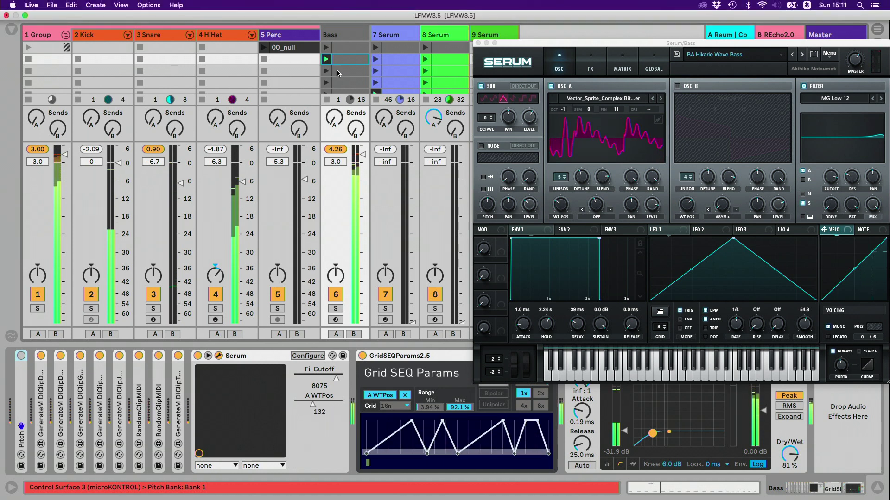
left_click(342, 36)
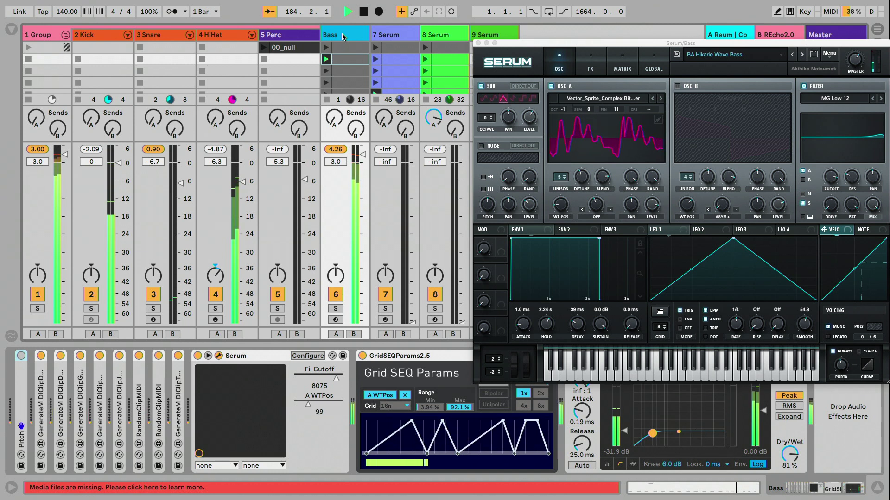
Raise the song tempo to 155 BPM.
left_click(67, 11)
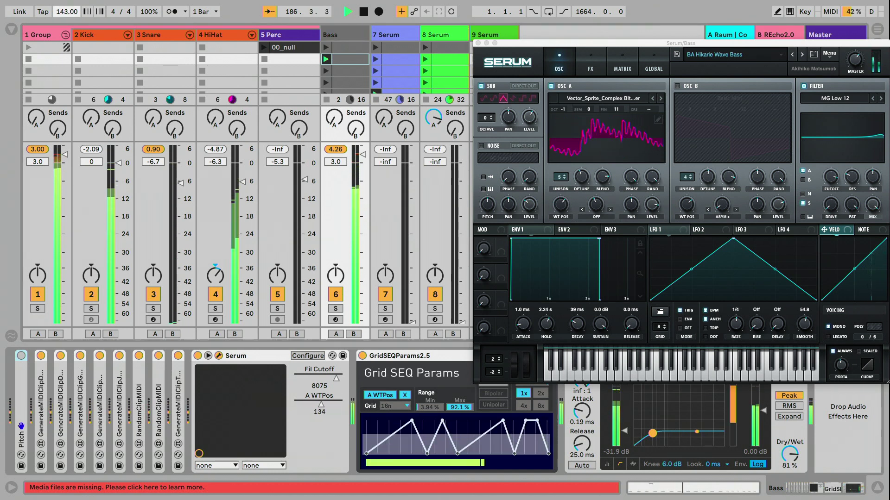
key("Up")
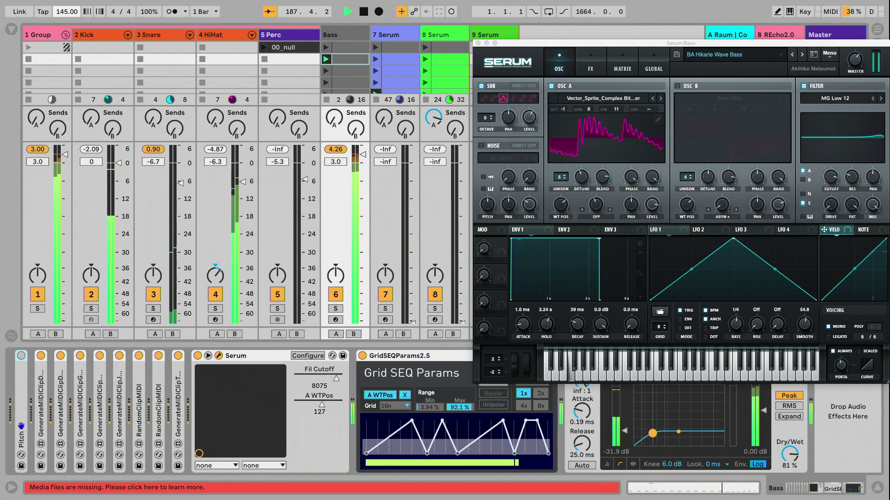
key("Up")
key("Up")
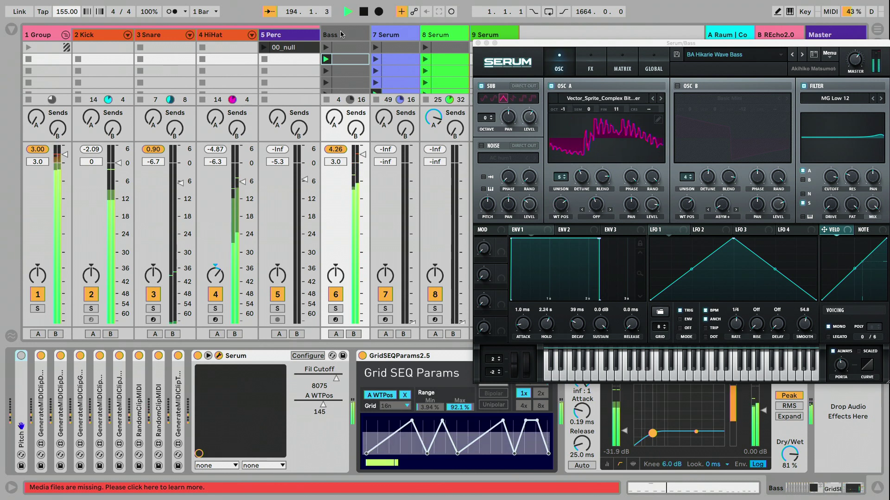
Advance oscillator A's wavetable to Vector_Sprite_Complex Dubstep Organ and set the bass Grid SEQ Params speed to 2x, moving Serum off the device.
left_click(660, 100)
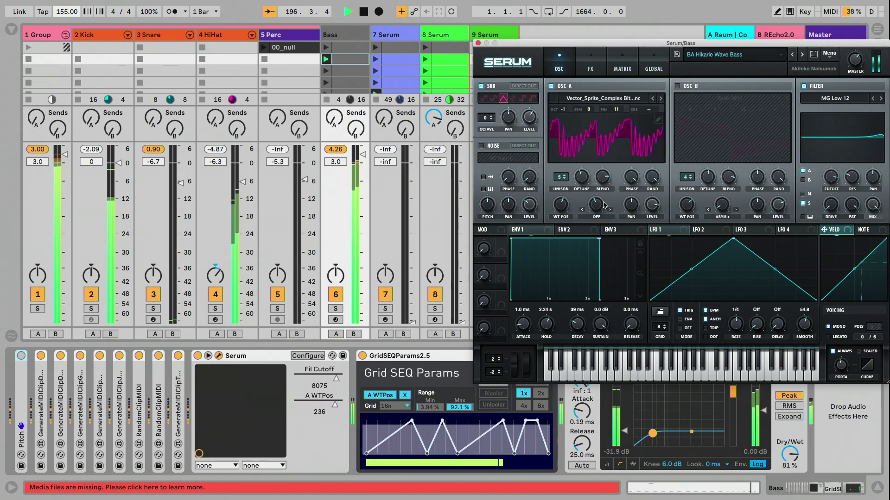
left_click_drag(565, 43, 521, 27)
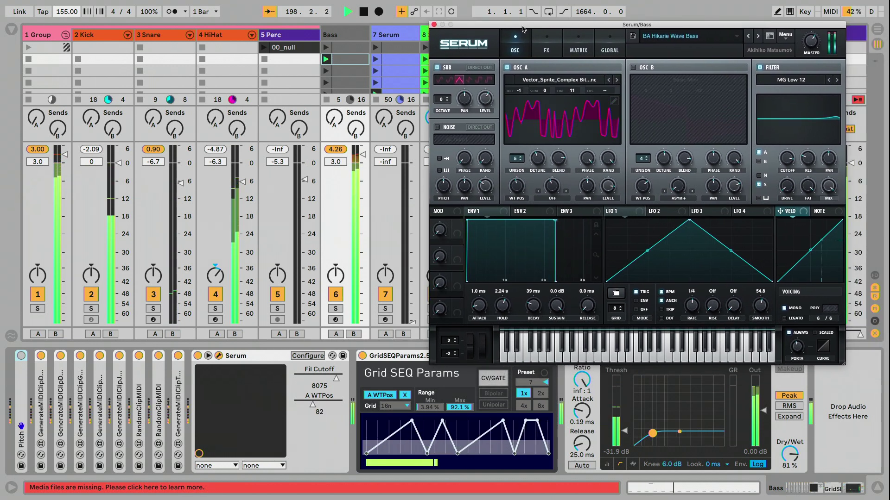
left_click(539, 394)
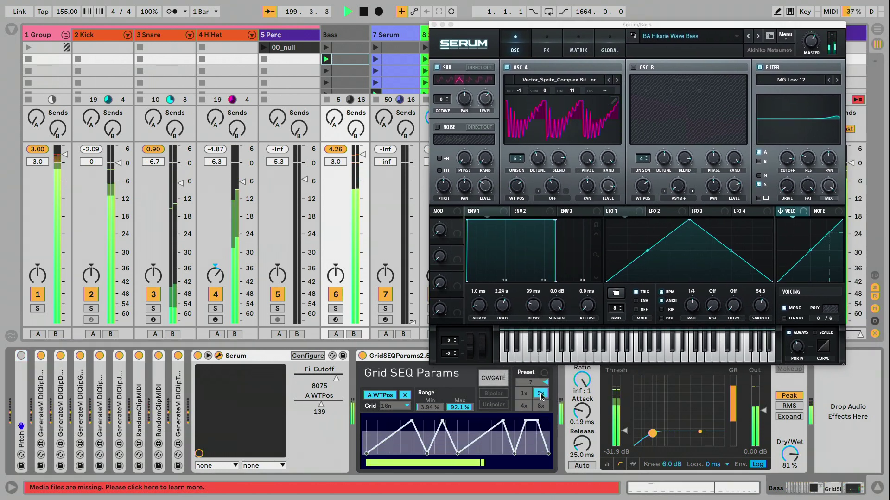
left_click(617, 83)
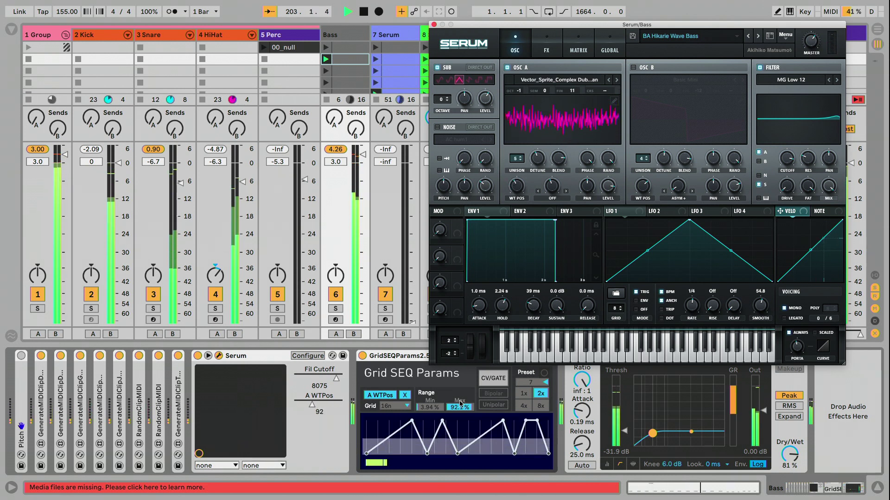
Set the bass A WTPos range to 0–22.8 % and the sequence speed to 1x.
left_click_drag(429, 407, 460, 431)
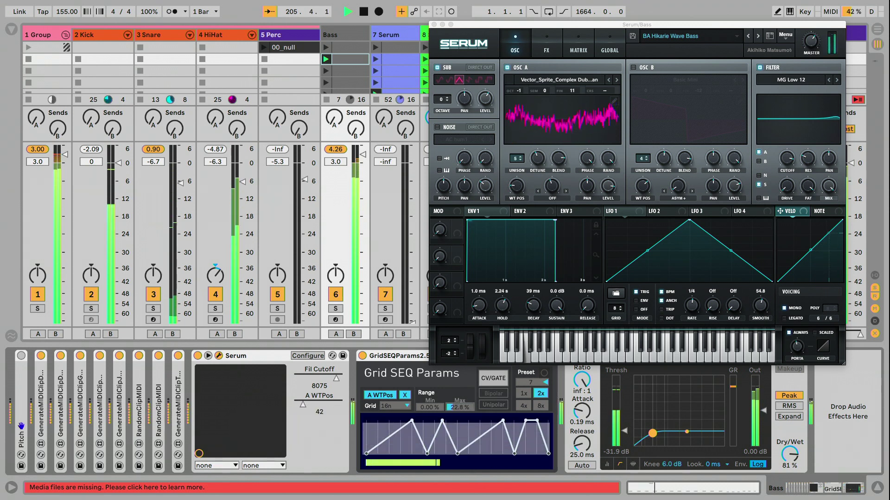
left_click(523, 394)
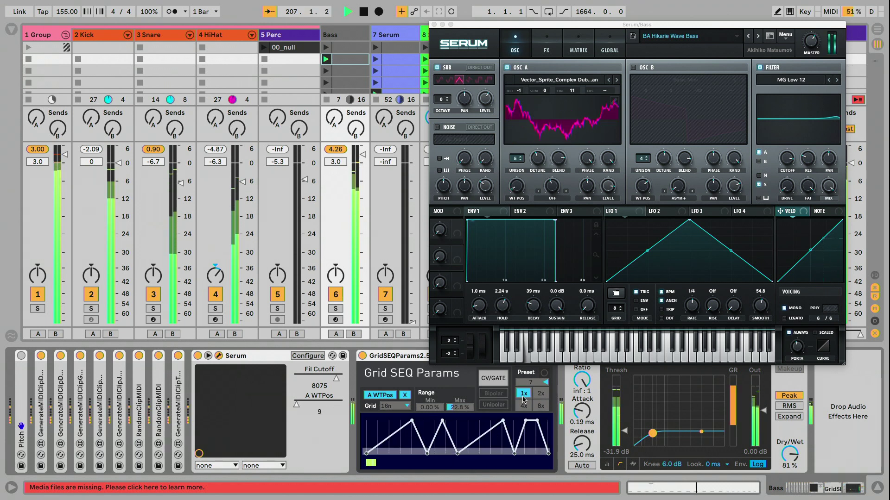
Advance oscillator A through the Kicked wavetable to Vector_Sprite_Complex Menace, and set the A WTPos range to 25.2–81.9 %.
left_click(616, 80)
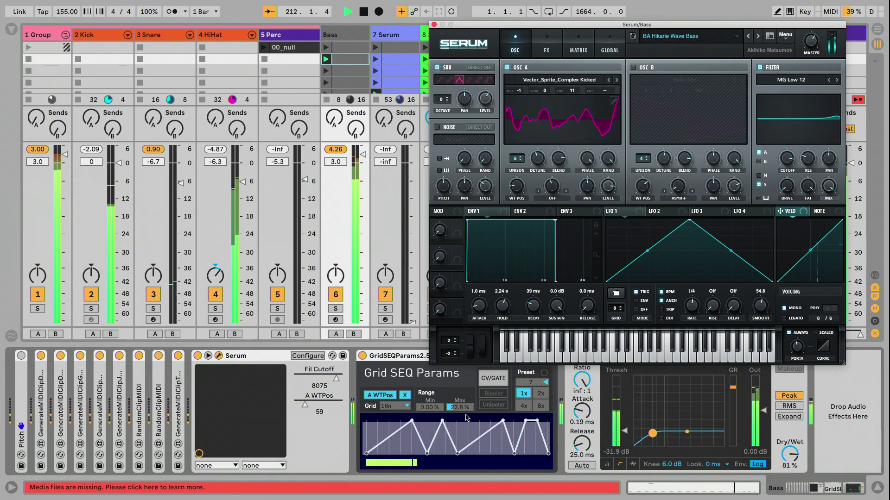
left_click_drag(458, 407, 430, 403)
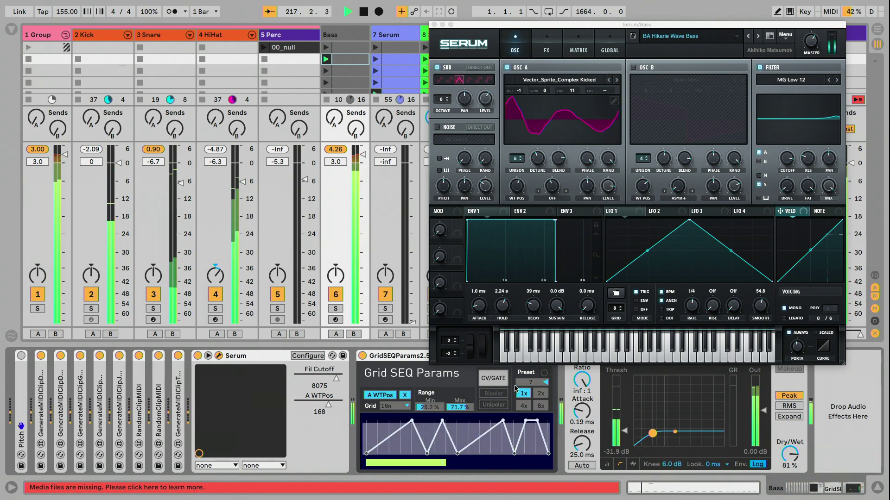
left_click_drag(466, 409, 465, 410)
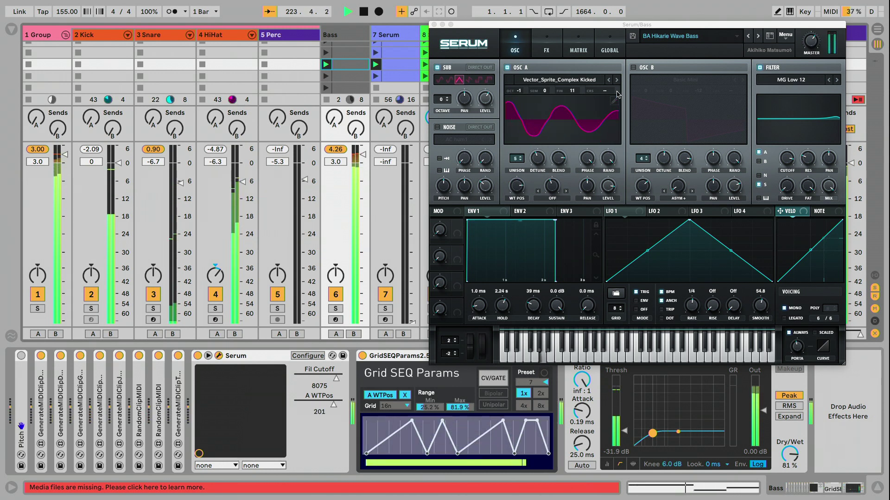
left_click(617, 80)
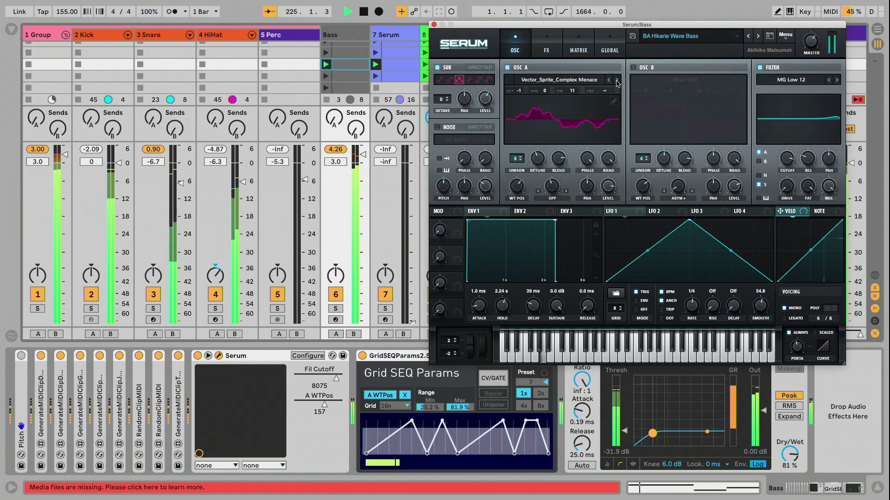
Move the bass Serum window aside and change the Grid SEQ Params preset on the 9 Serum track.
left_click_drag(612, 26, 622, 60)
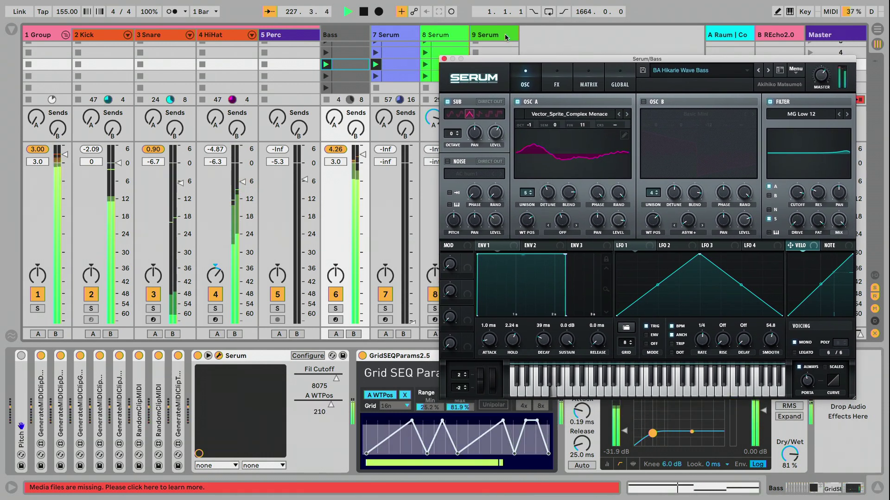
left_click(505, 34)
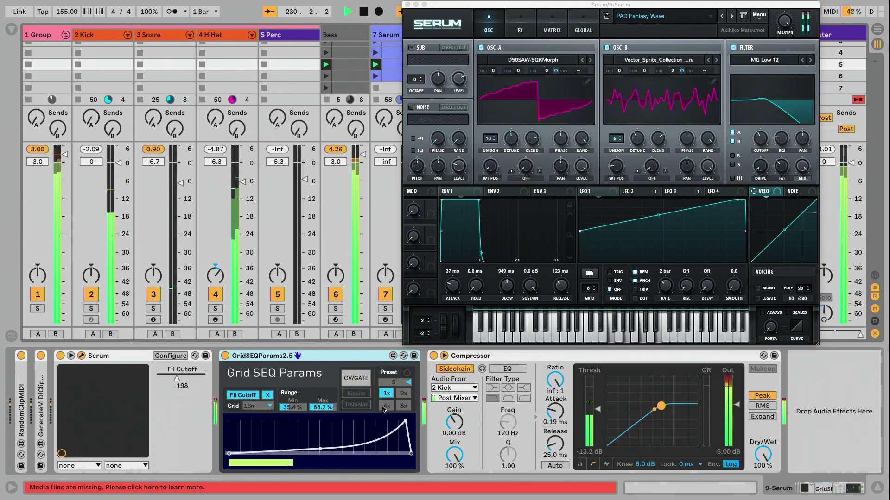
left_click_drag(388, 387, 388, 385)
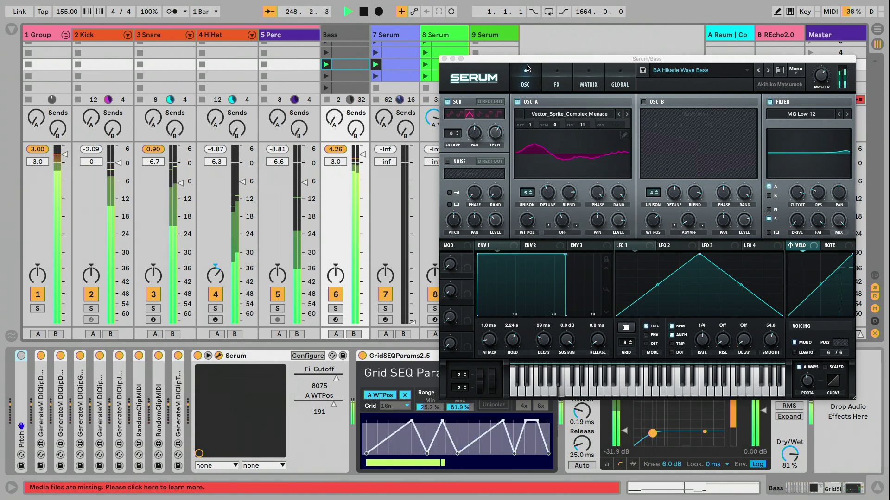
Switch the bass Grid SEQ Params to another preset and advance oscillator A's wavetable to Vector_Sprite_Complex Plastic Shimmer.
left_click_drag(526, 59, 527, 20)
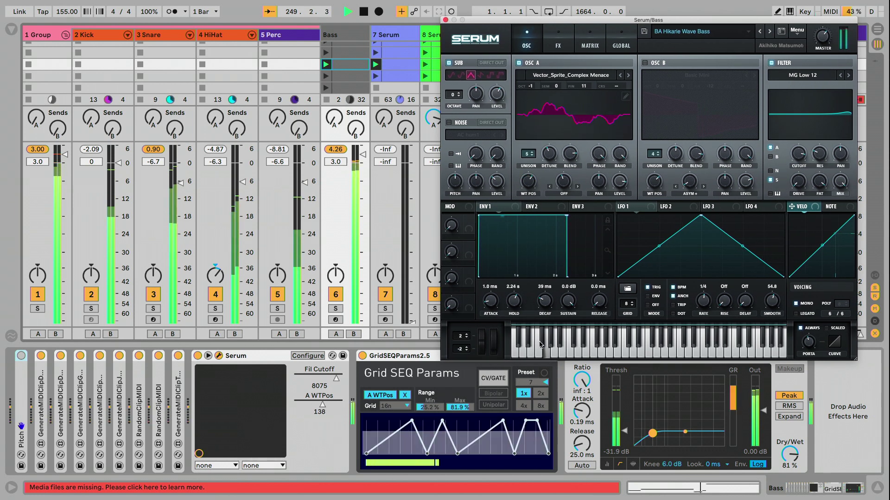
left_click(530, 384)
left_click(531, 384)
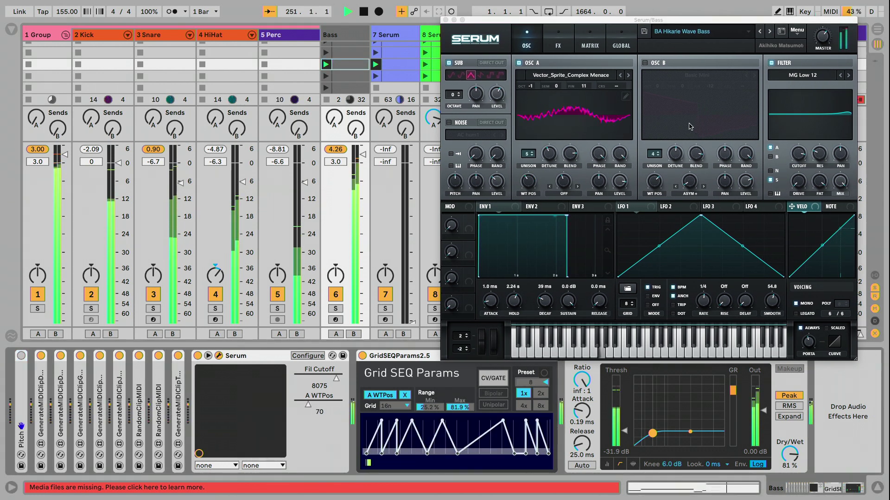
left_click(629, 75)
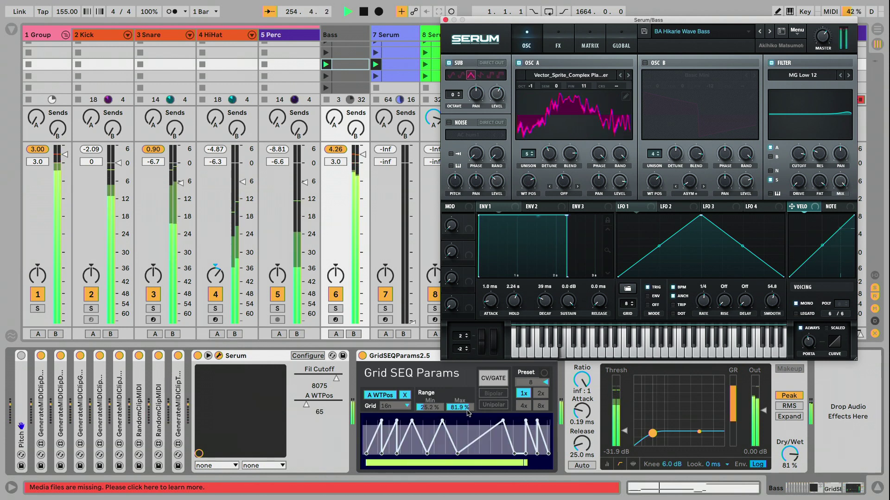
Widen the bass A WTPos range to 0–100 % and advance oscillator A's wavetable through Ripped Sync to Vector_Sprite_Complex Void.
left_click_drag(468, 413, 465, 408)
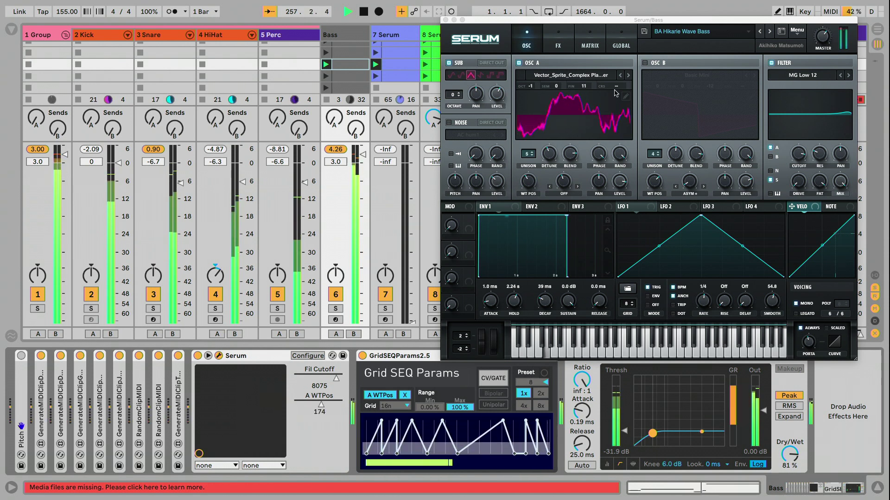
left_click(628, 76)
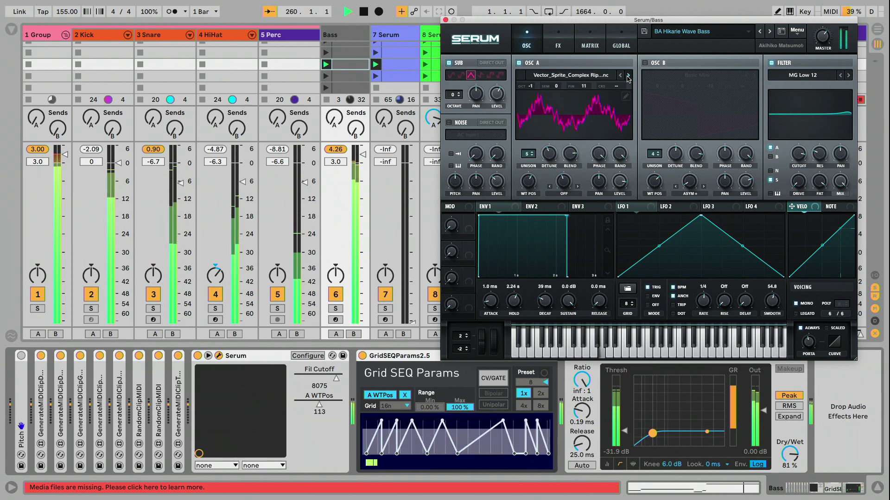
left_click(628, 75)
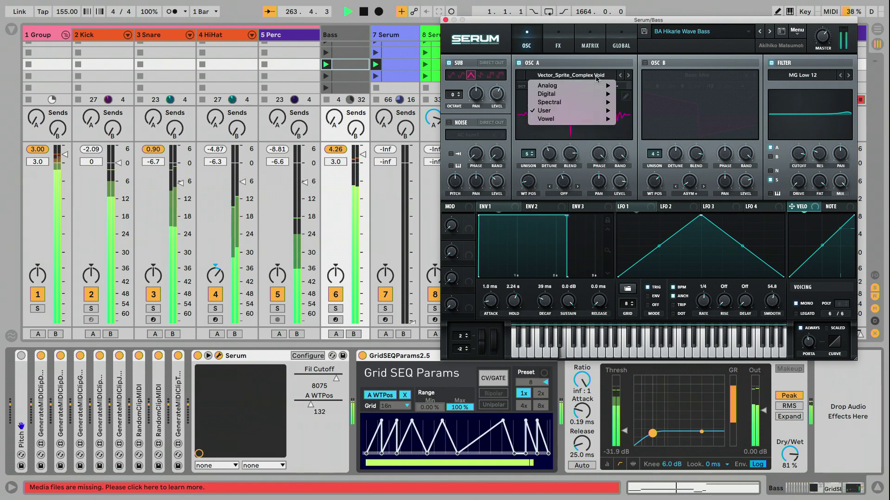
Load a Massive Tables wavetable into the bass Serum's oscillator A and step back through Sinarmonic I to Silver.
mouse_move(586, 109)
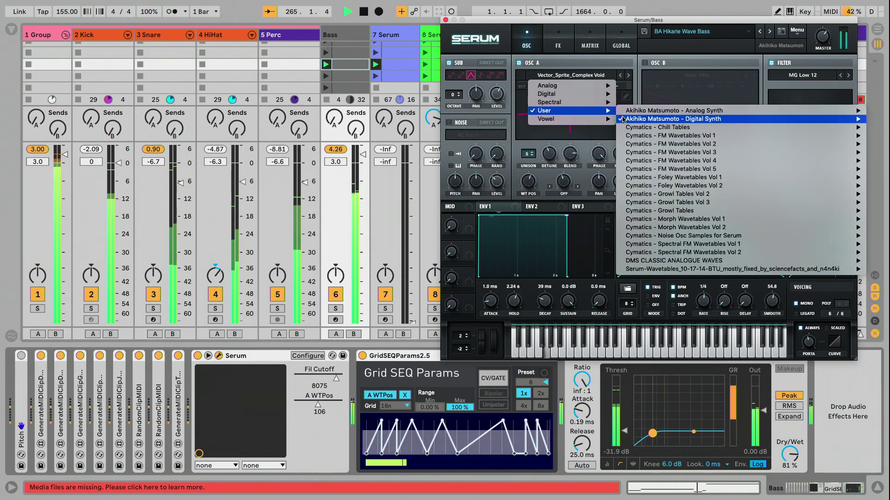
mouse_move(621, 120)
mouse_move(576, 161)
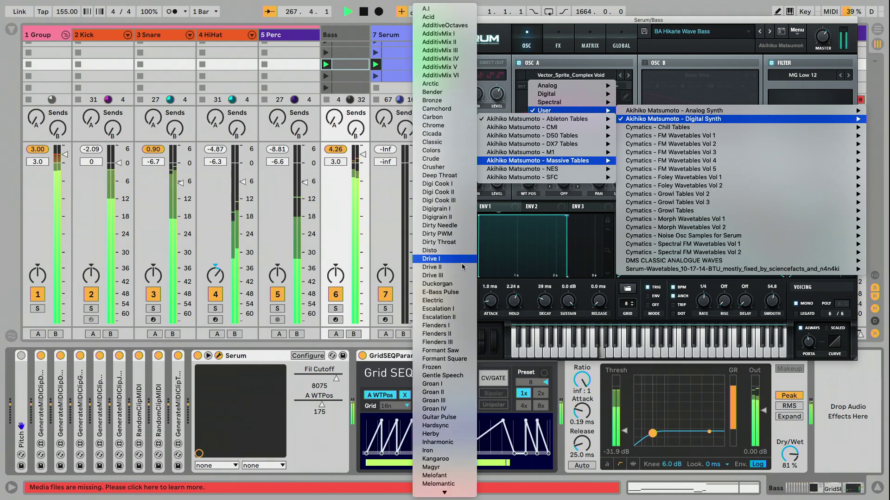
scroll(462, 267, "down", 5)
scroll(463, 267, "down", 3)
left_click(445, 449)
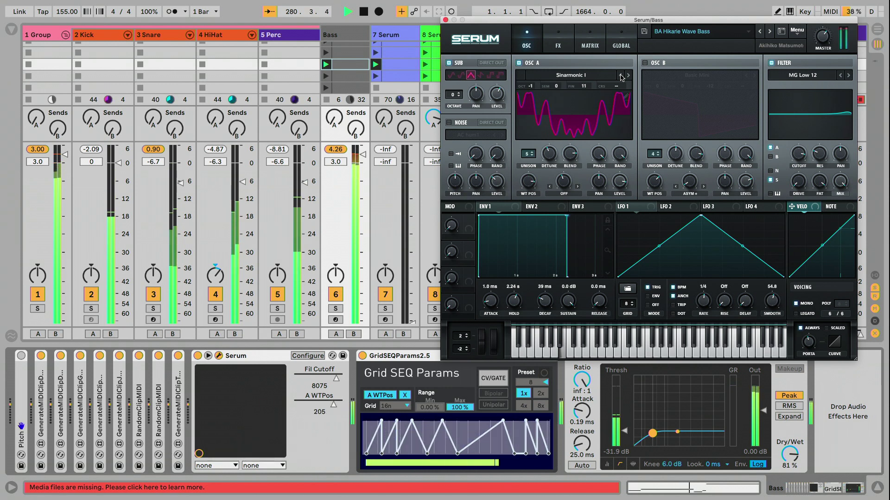
left_click(620, 75)
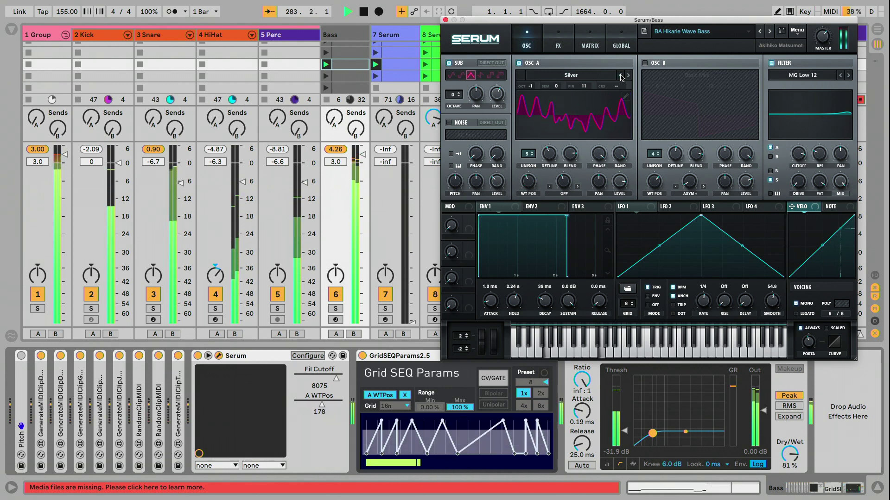
Switch the bass Grid SEQ Params through presets 9 and 12 to 13, and step oscillator A's wavetable back through Screamer to Scrap Yard.
left_click(537, 386)
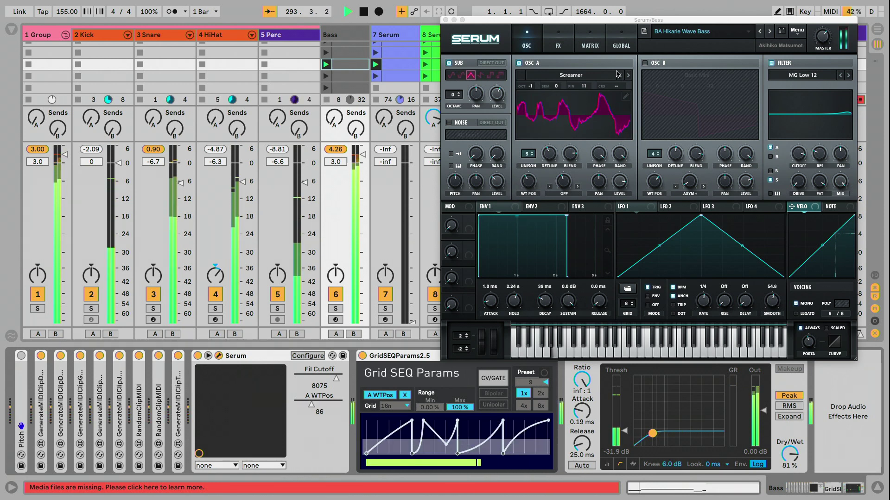
left_click(620, 76)
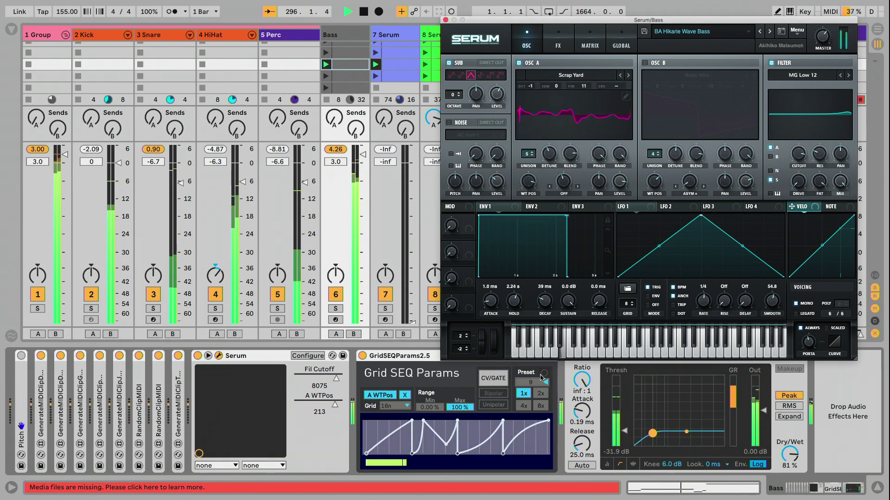
left_click_drag(533, 386, 533, 384)
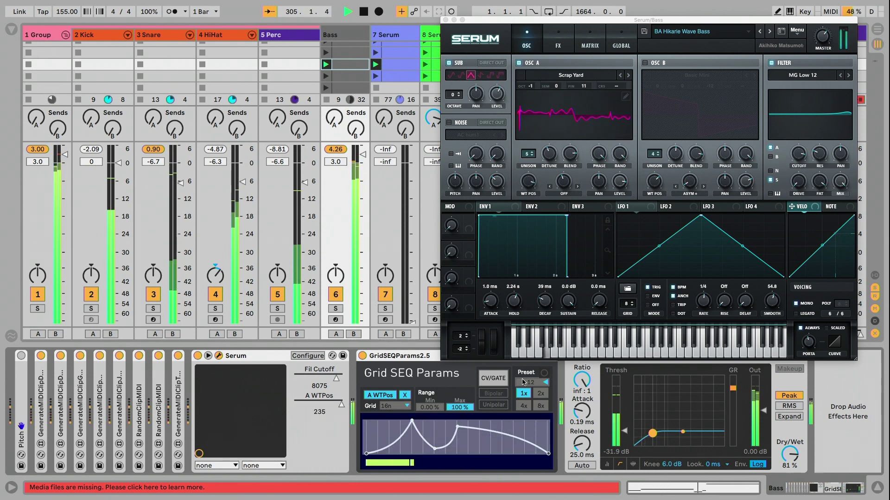
left_click(524, 382)
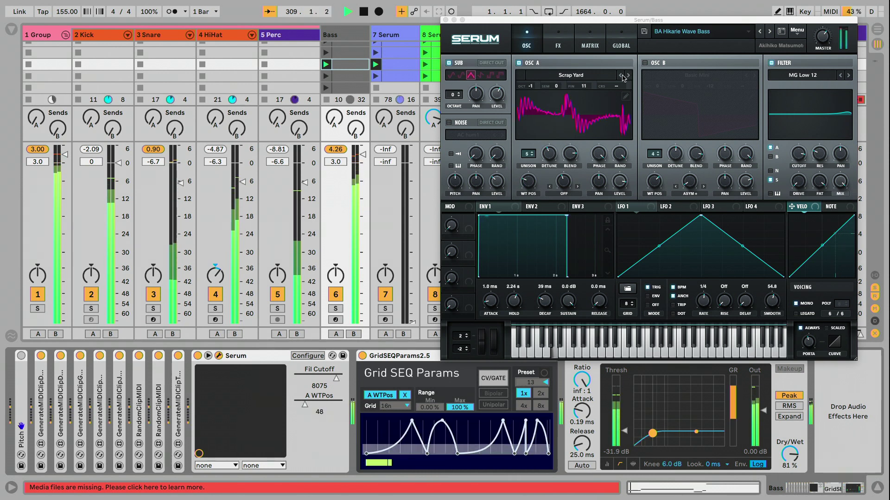
Step oscillator A's wavetable back through Roughmath III to Roughmath I and select bass Grid SEQ Params preset 14.
left_click(621, 75)
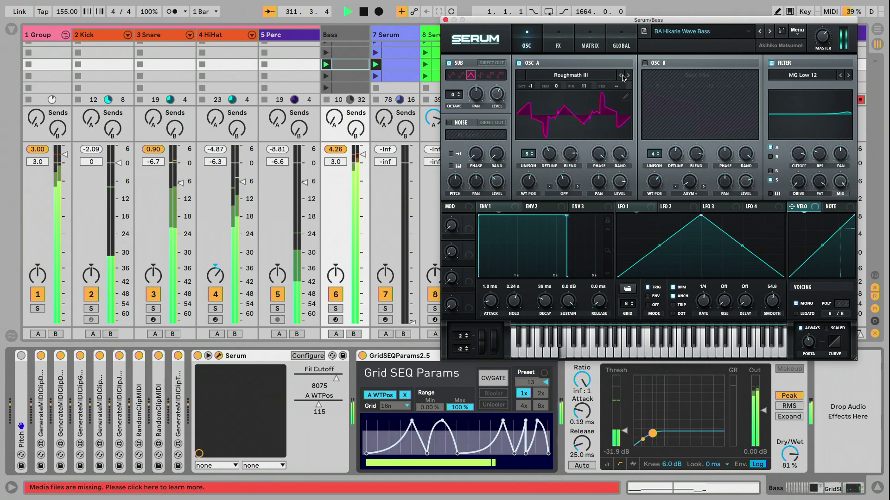
left_click(620, 75)
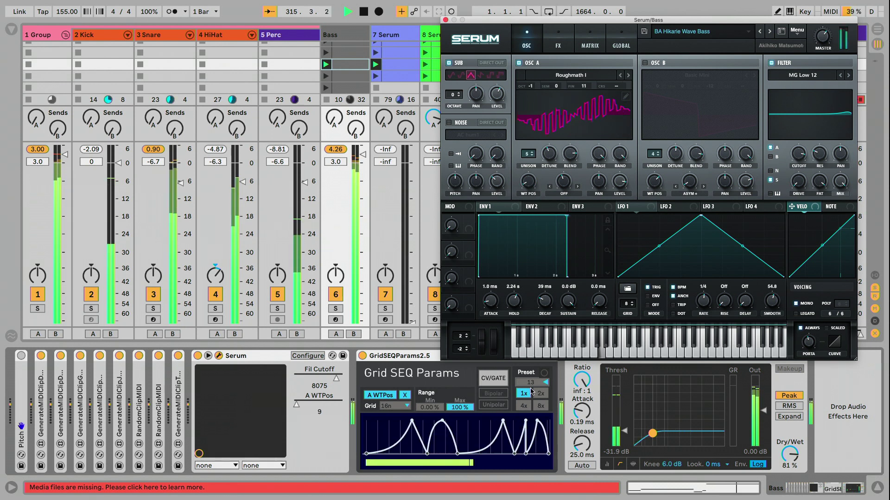
left_click_drag(531, 391, 533, 388)
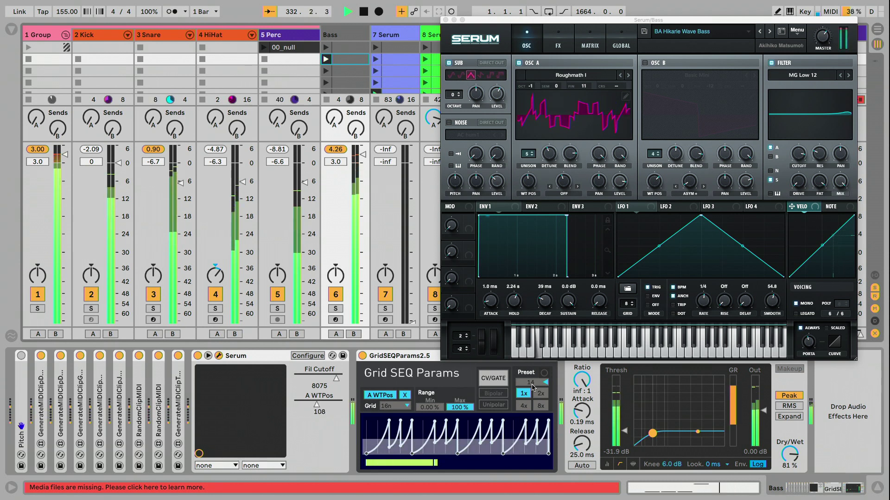
Launch the 8 Serum track's clip in scene 2.
key("Right")
key("Right")
key("Return")
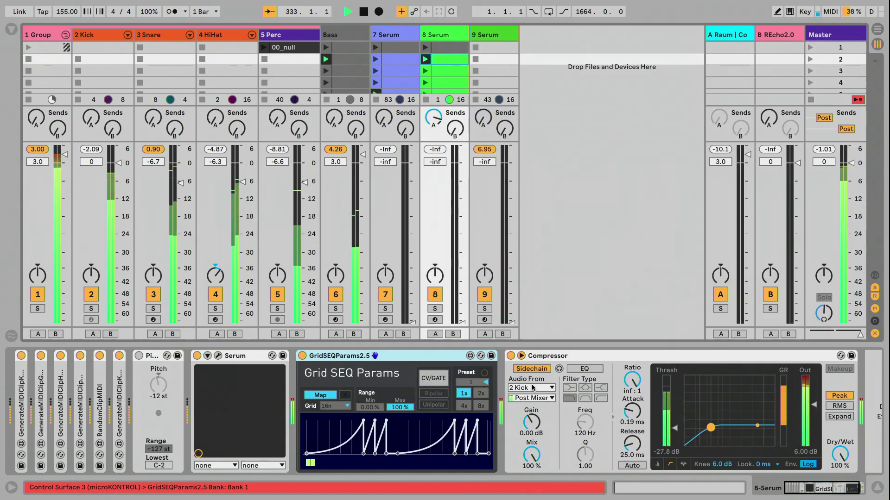
Select the 9 Serum track, review its Serum effects and return to the oscillator page.
left_click(495, 35)
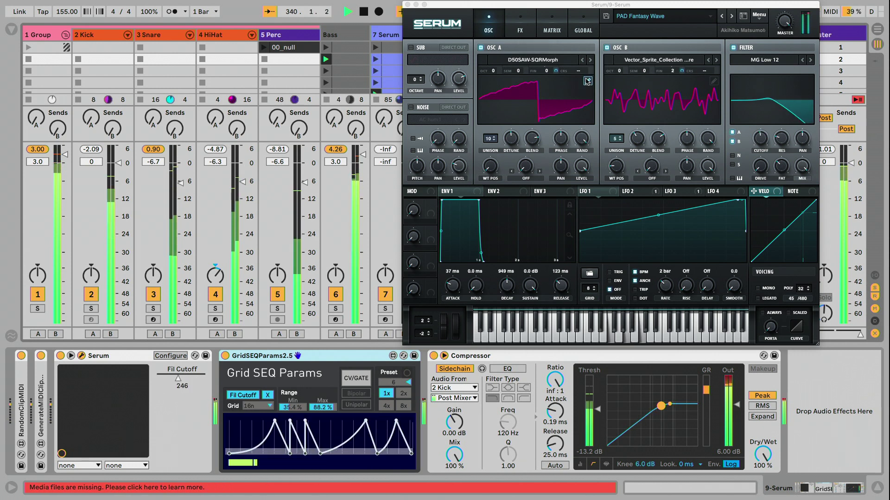
left_click(522, 28)
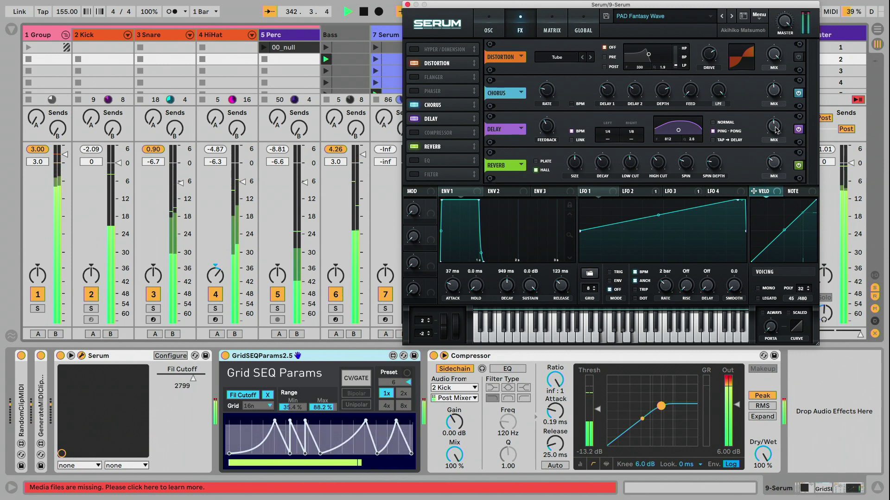
left_click(488, 28)
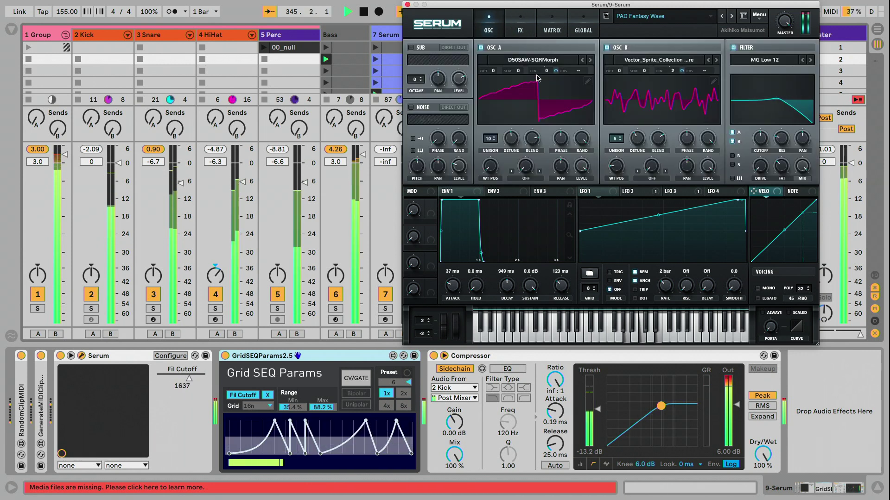
Add oscillator B's wavetable position to the configured Serum parameters on the 9 Serum track.
left_click(174, 356)
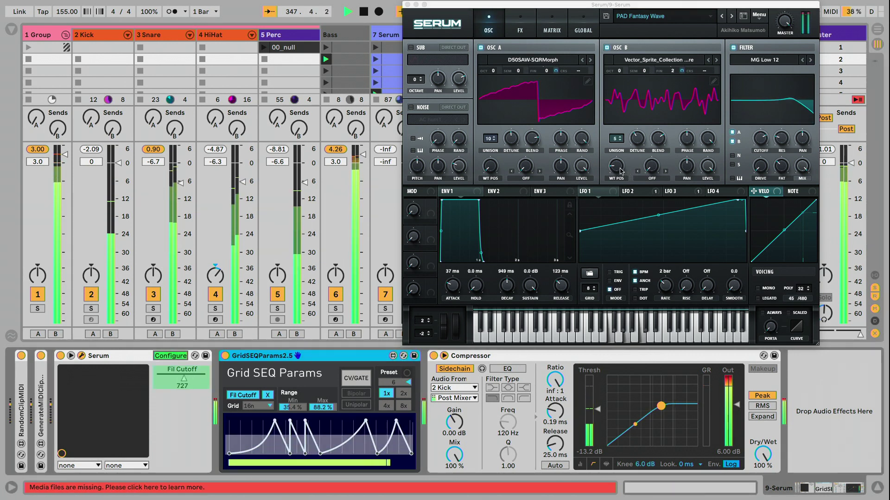
left_click_drag(619, 168, 621, 168)
left_click(173, 356)
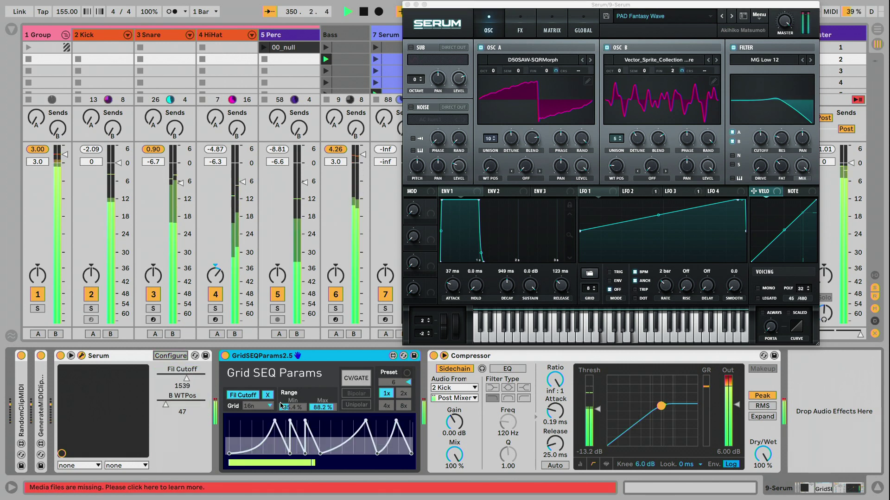
Remap the Grid SEQ Params from Fil Cutoff to B WTPos and raise Fil Cutoff to 22090.
left_click(243, 395)
left_click(193, 406)
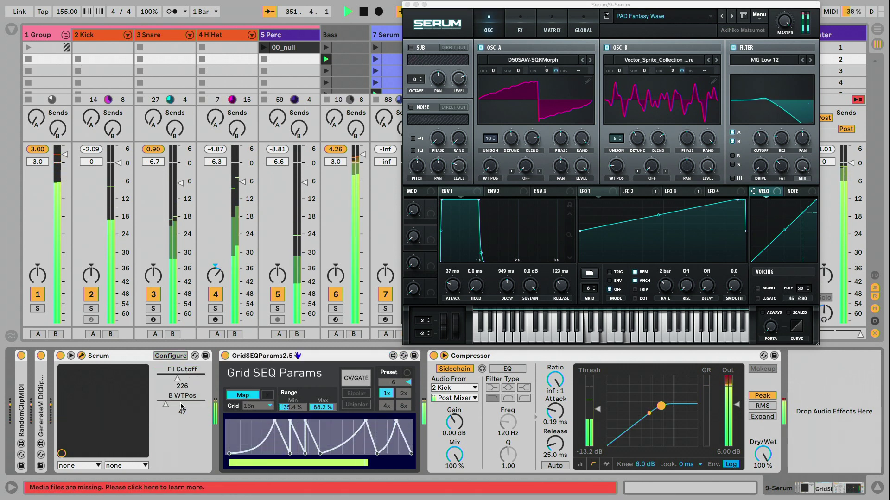
left_click_drag(178, 379, 205, 382)
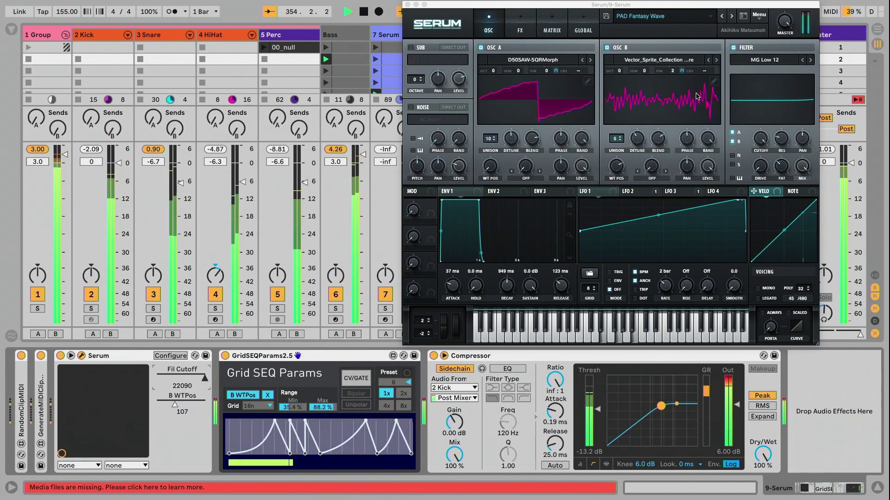
Advance oscillator B's wavetable through 4088 and Acid to Analog_BD_Sin.
left_click(716, 61)
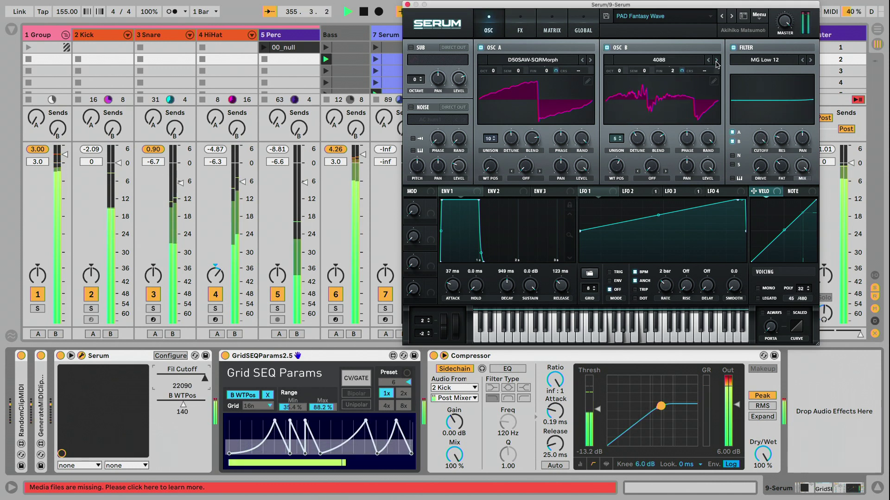
left_click(716, 61)
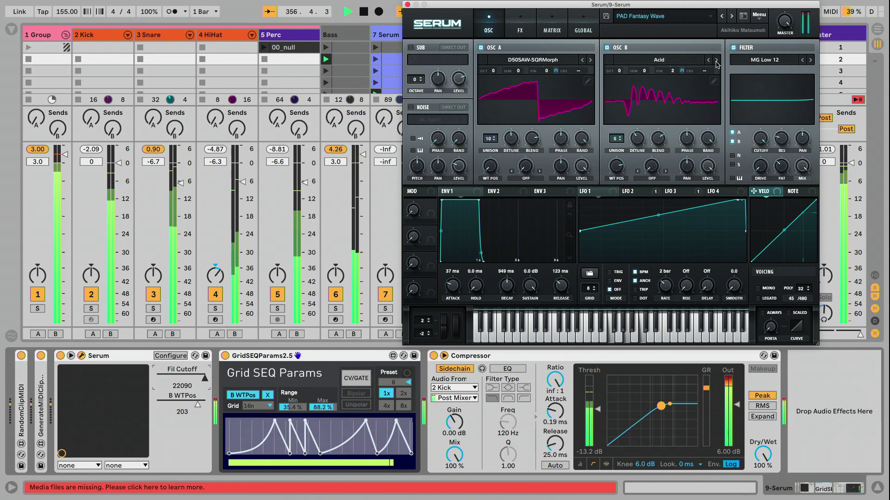
left_click(716, 61)
Switch oscillator B to the Digital wavetables and advance through Dist 8bit Fwap to Dist Bass Dropper.
left_click(683, 61)
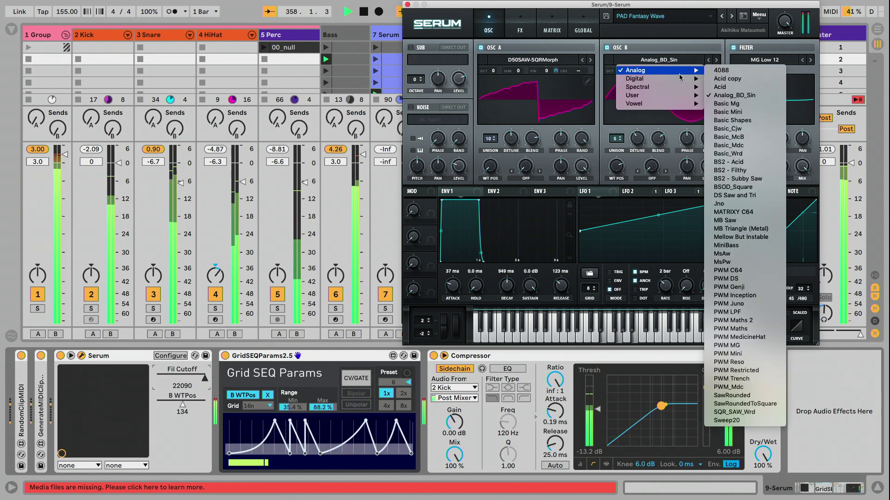
mouse_move(637, 78)
left_click(710, 71)
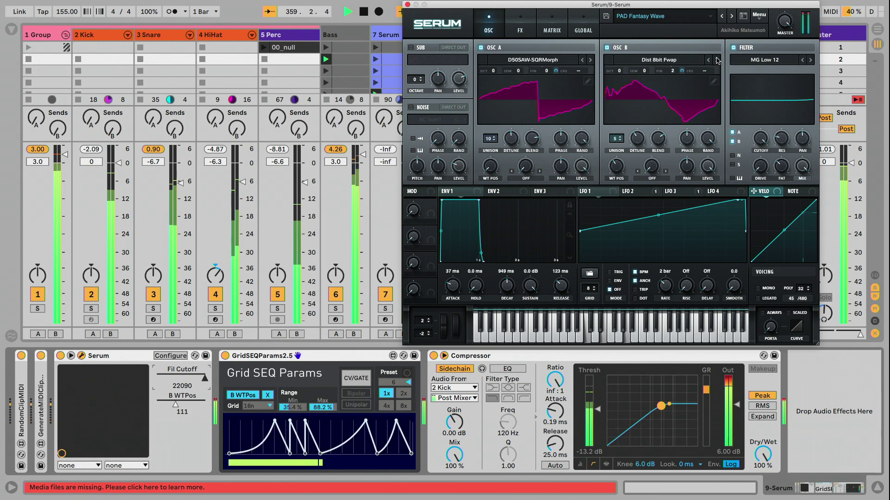
left_click(717, 61)
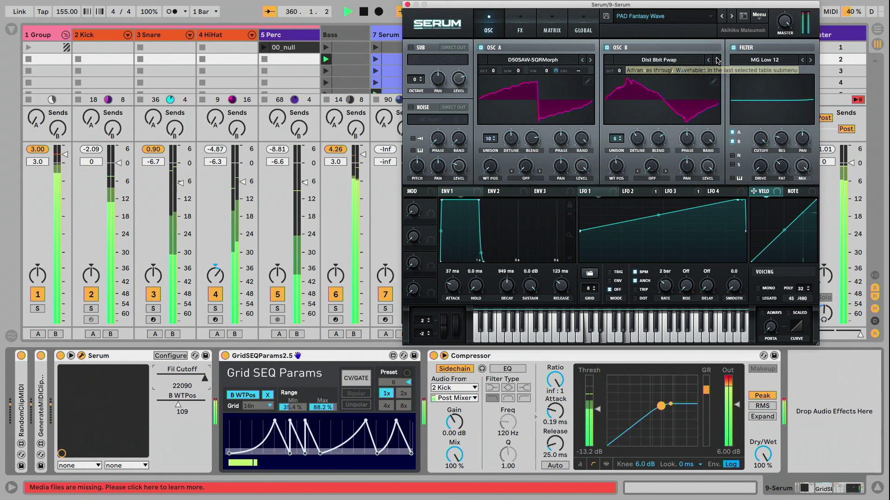
Set the B WTPos range minimum to 0 % and advance oscillator B's wavetable through Dist d00t to Dist Fwapper SQ.
left_click(313, 399)
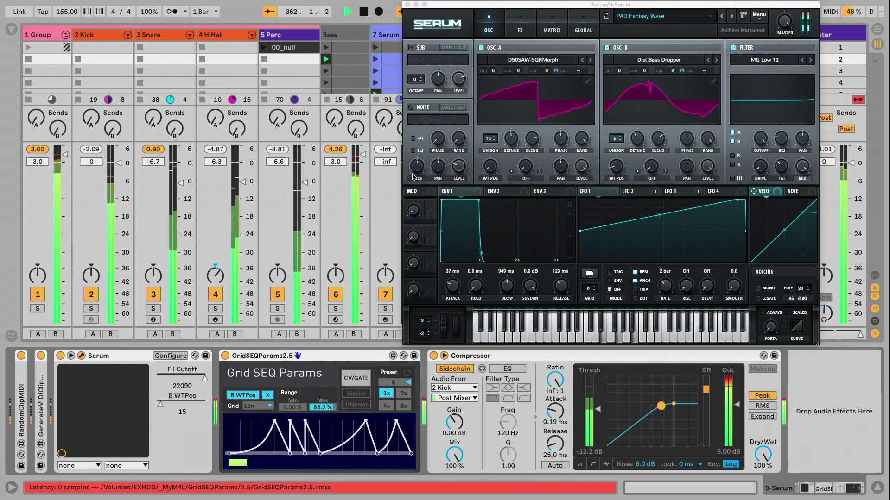
left_click(717, 61)
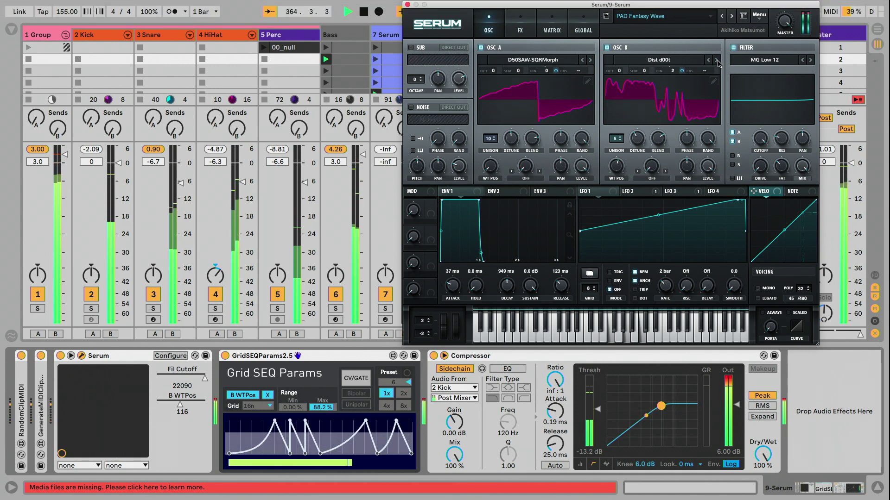
left_click(717, 61)
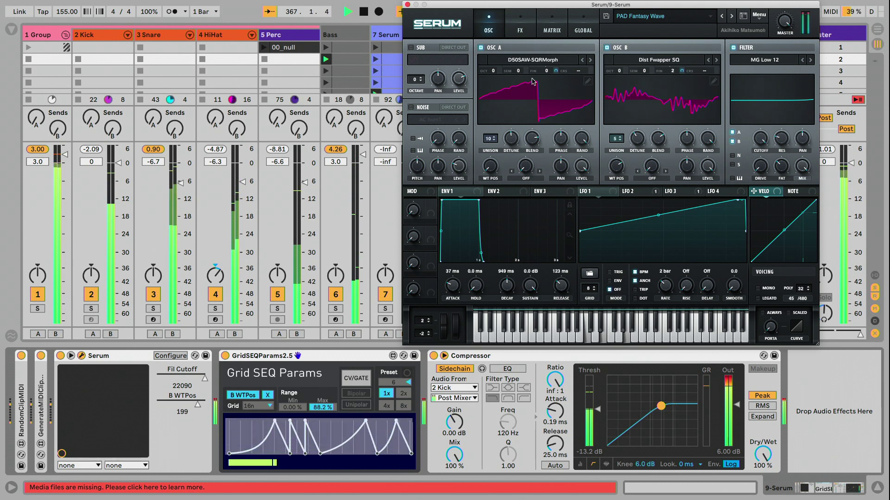
Switch off oscillator A and advance oscillator B's wavetable through Dist WaTech and Dull_toy to Ethos.
left_click(482, 48)
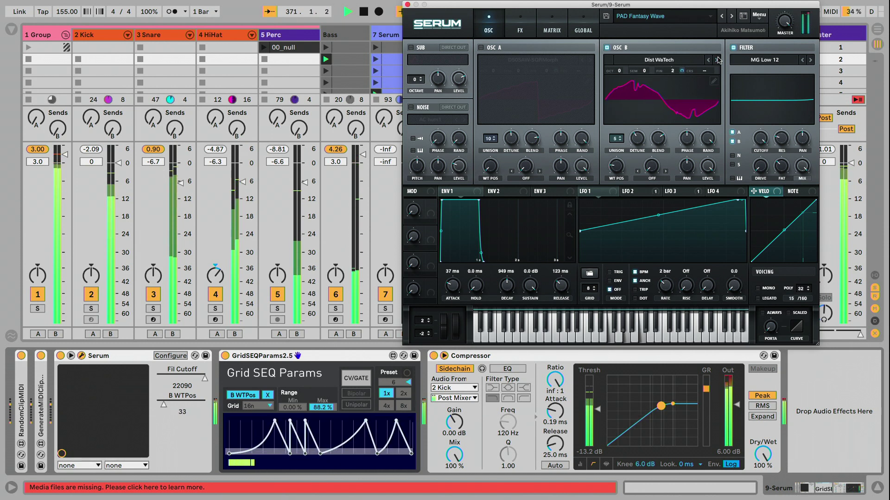
left_click(718, 60)
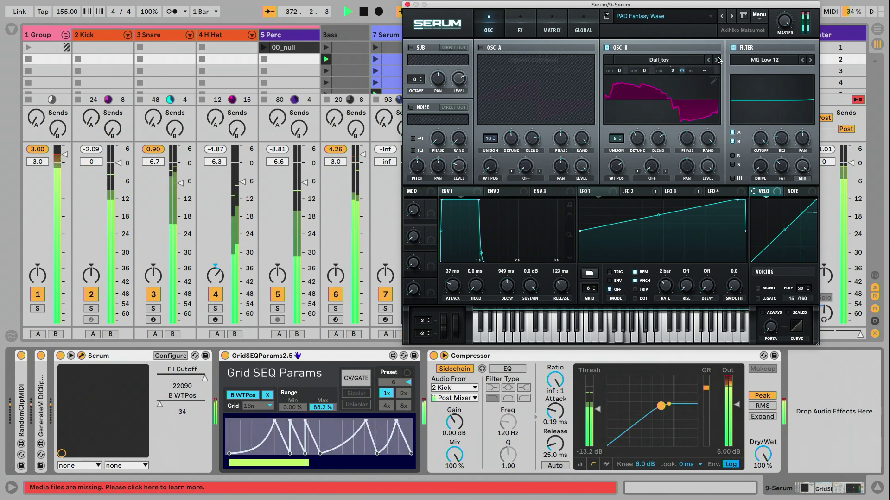
left_click(718, 60)
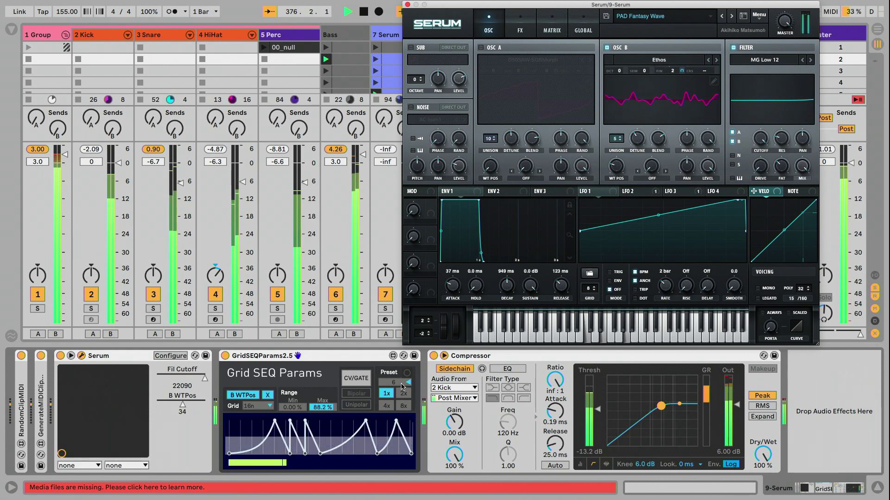
Set the Grid SEQ Params to preset 7 on the 9 Serum track and to preset 15 on the Bass track.
left_click(401, 384)
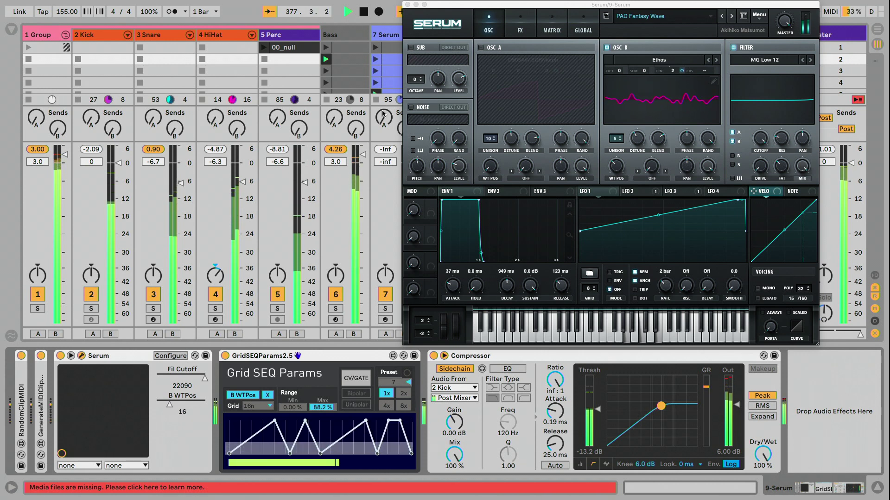
left_click(359, 249)
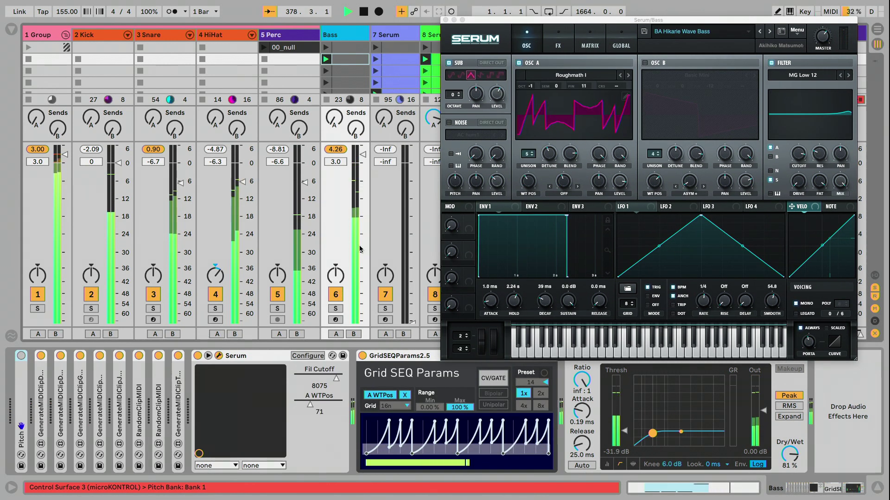
left_click(529, 382)
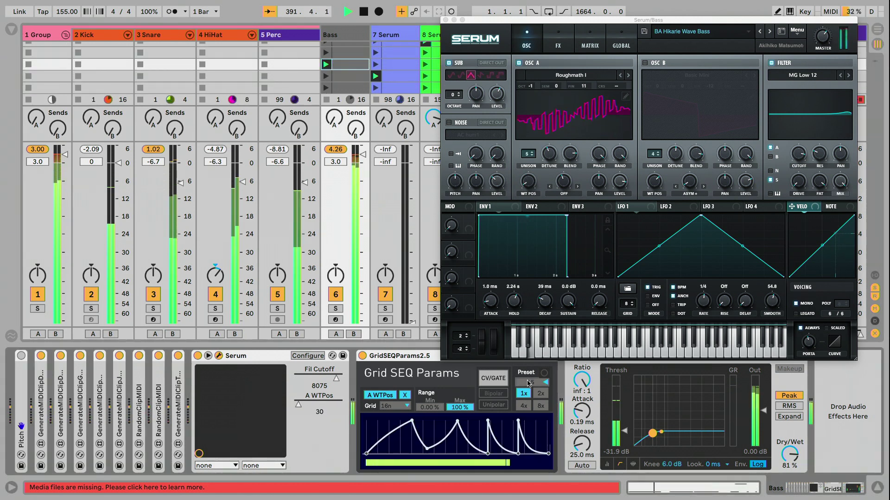
Step the bass oscillator A wavetable back to PolySaw II and select Grid SEQ Params preset 16.
left_click(619, 76)
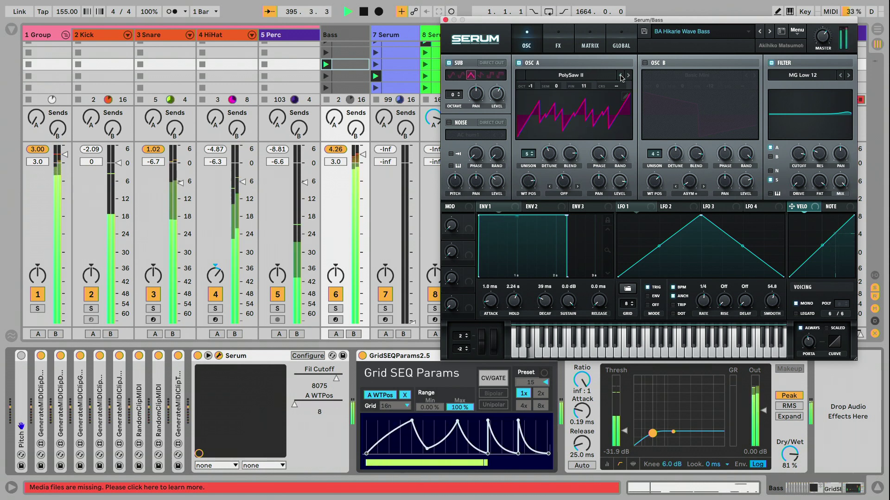
left_click(532, 390)
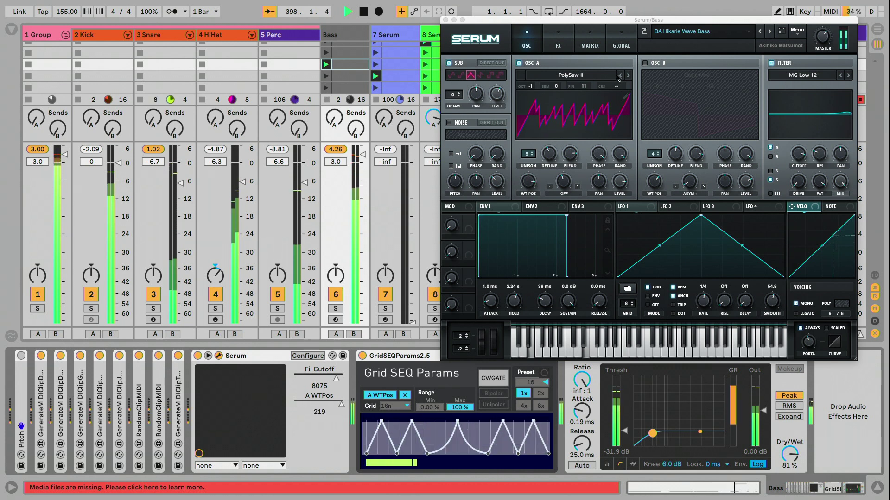
Step the bass oscillator A wavetable back through PolySaw I and Multiplex to Modern Talking, and select Grid SEQ Params preset 17.
left_click(621, 76)
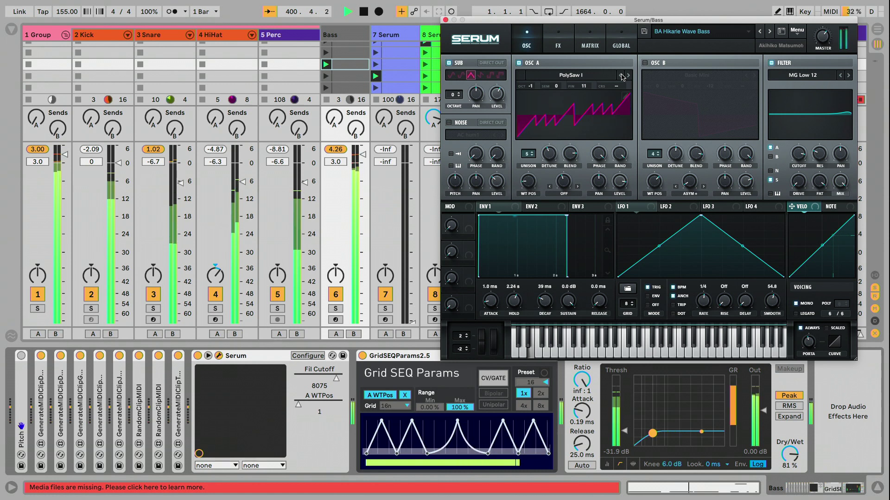
left_click(622, 76)
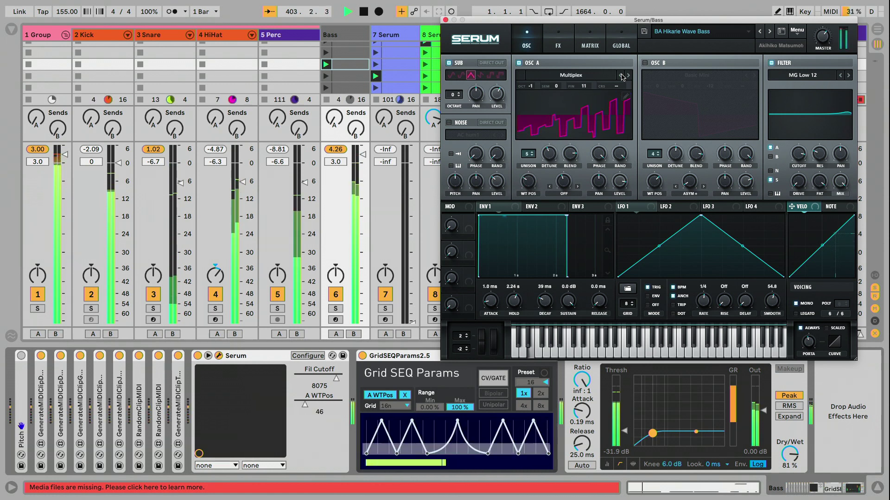
left_click(622, 76)
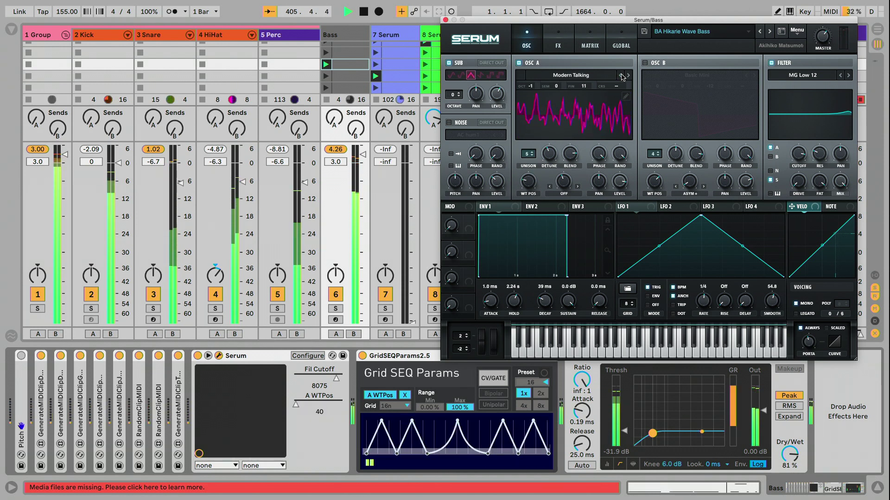
left_click(531, 384)
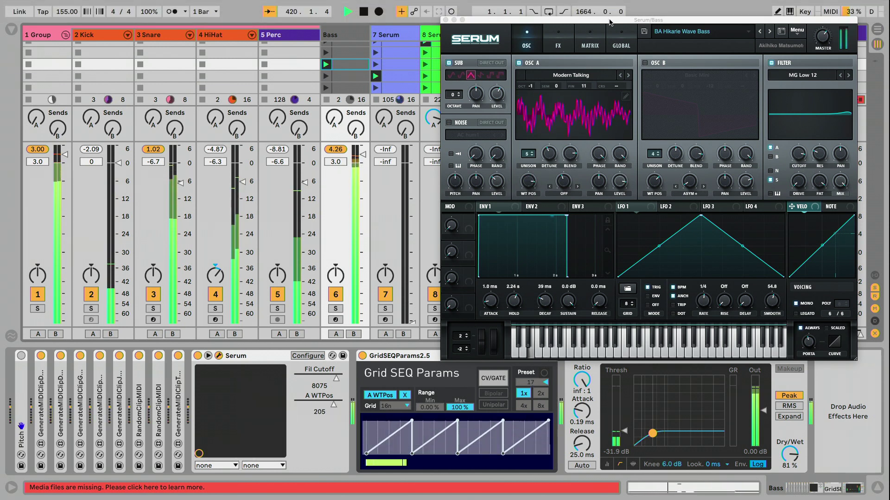
On the 9 Serum track, advance oscillator B's wavetable through Evol Longreece to Evolution and set the Grid SEQ Params to preset 9.
left_click_drag(611, 22, 609, 50)
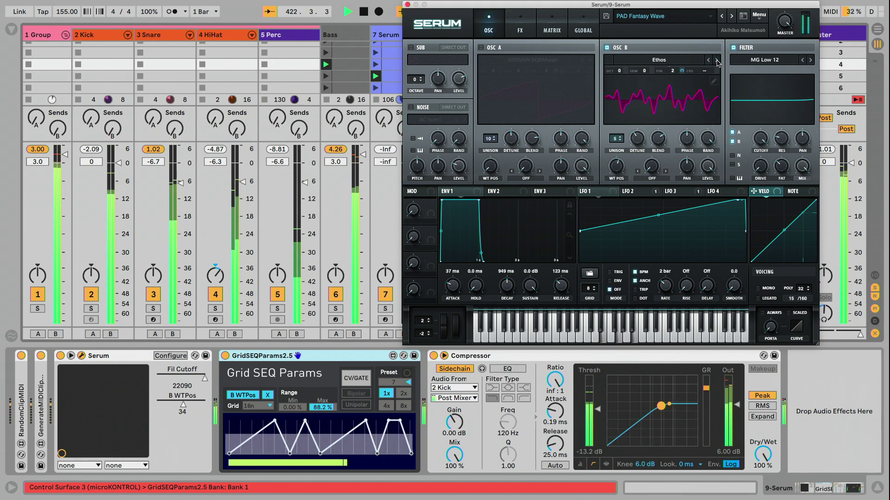
left_click(717, 60)
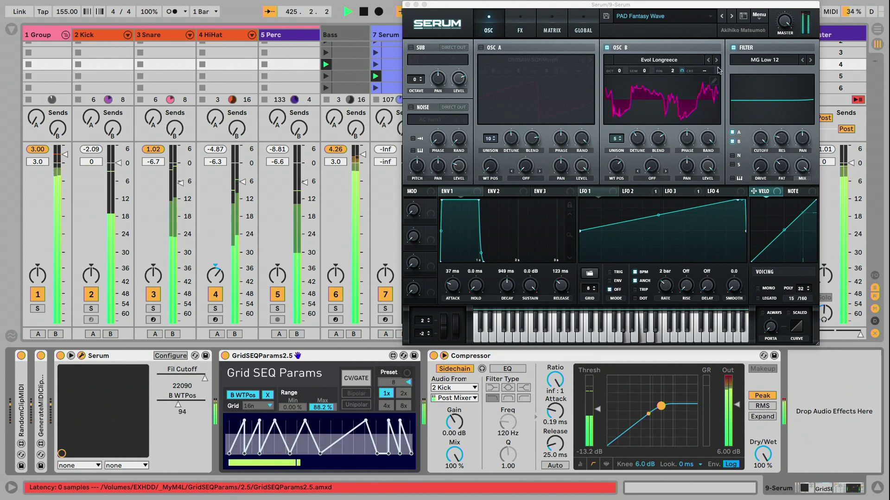
left_click(717, 61)
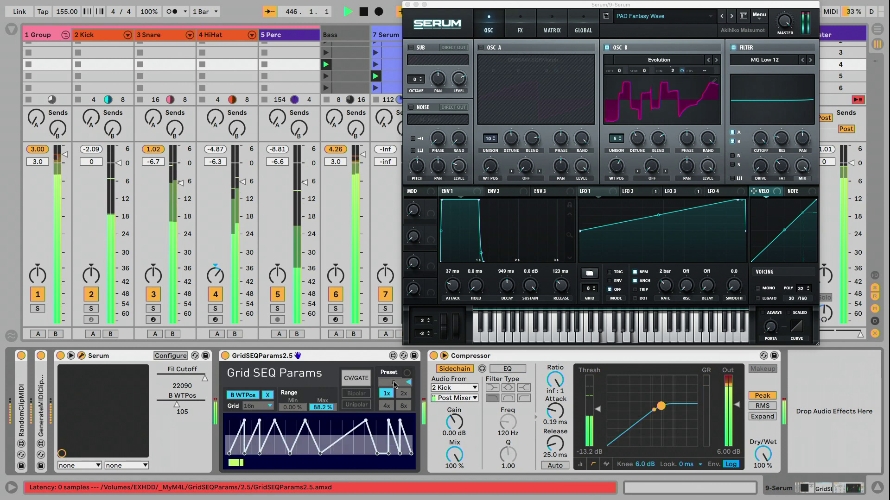
key("Left")
key("Left")
key("Left")
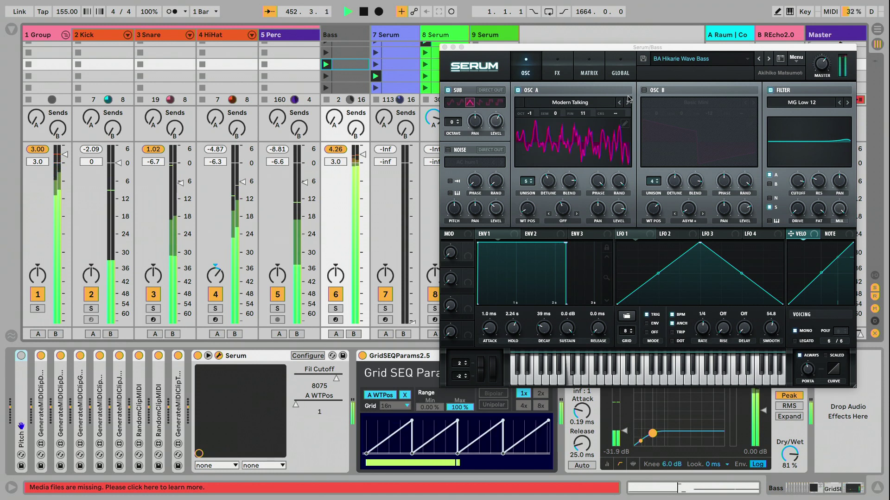
On the Bass track, step oscillator A's wavetable back to Magyr and set the Grid SEQ Params to preset 18.
left_click(627, 103)
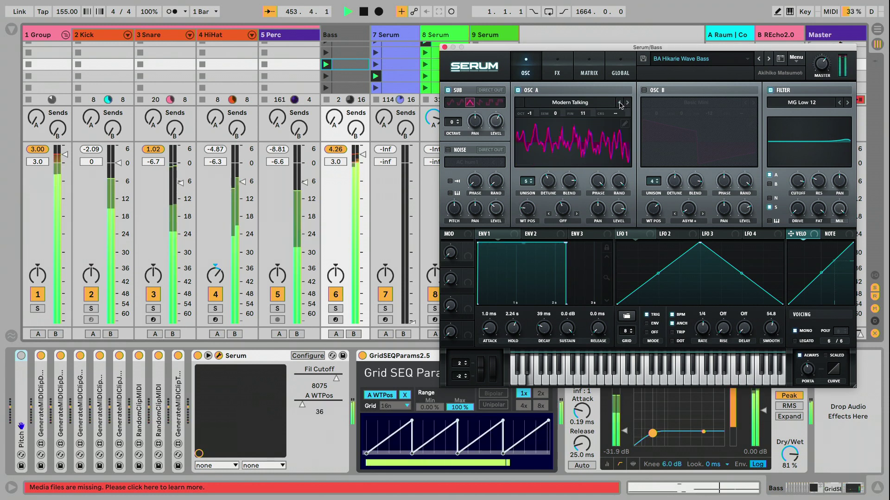
left_click(620, 103)
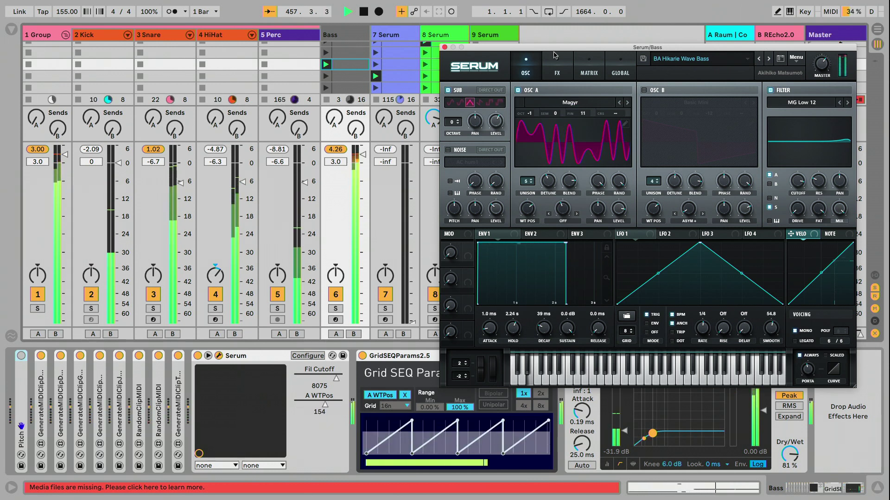
left_click_drag(554, 47, 557, 8)
left_click(532, 382)
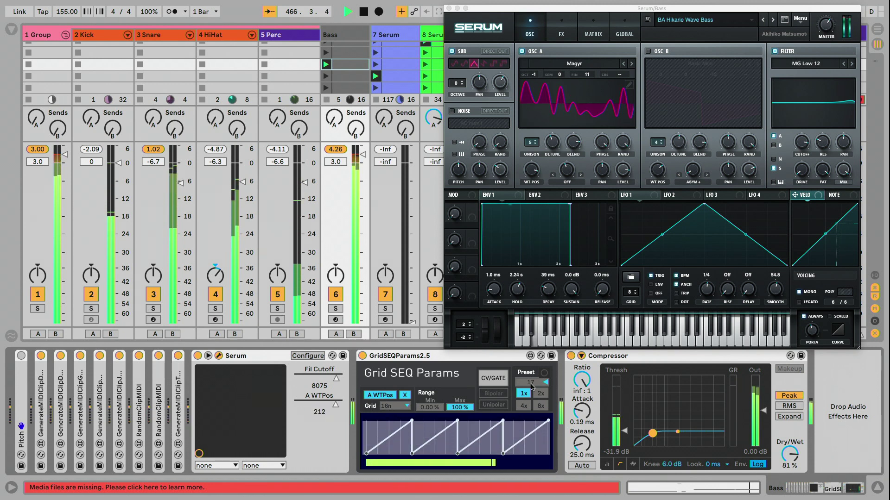
key("Up")
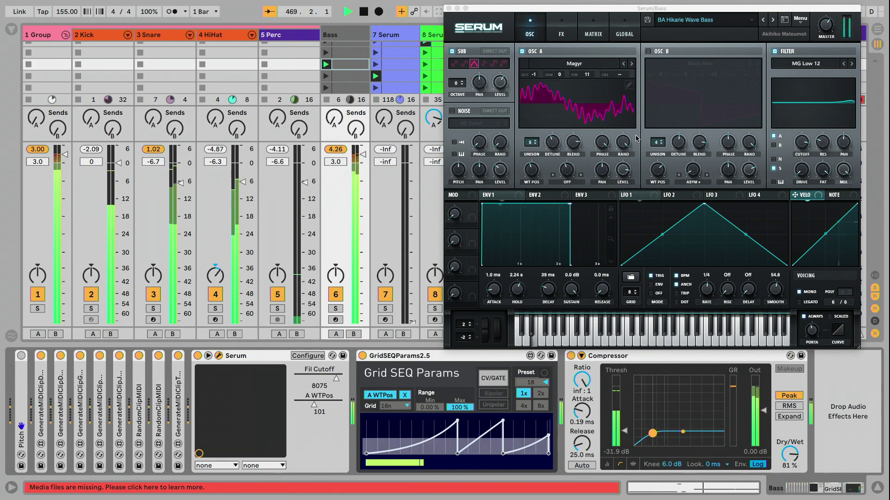
Step the bass oscillator A wavetable back through Kangaroo and Iron to Inharmonic.
left_click(623, 63)
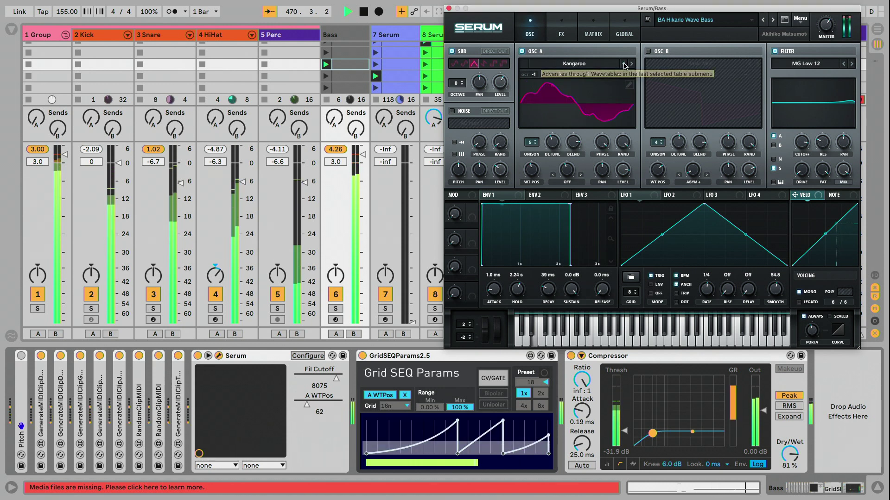
left_click_drag(587, 8, 588, 13)
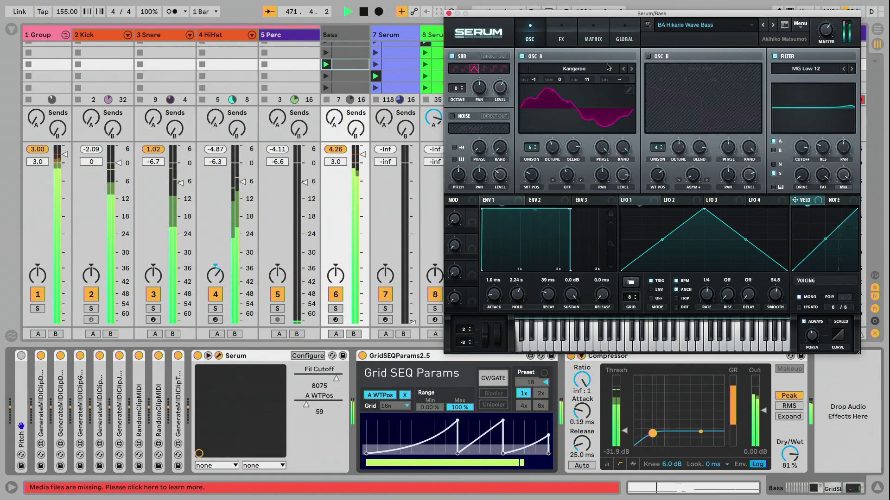
left_click(624, 70)
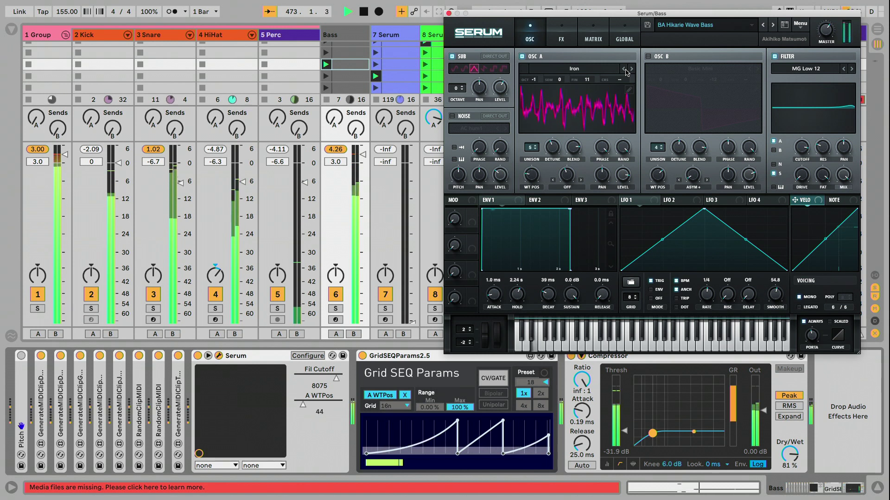
left_click(624, 70)
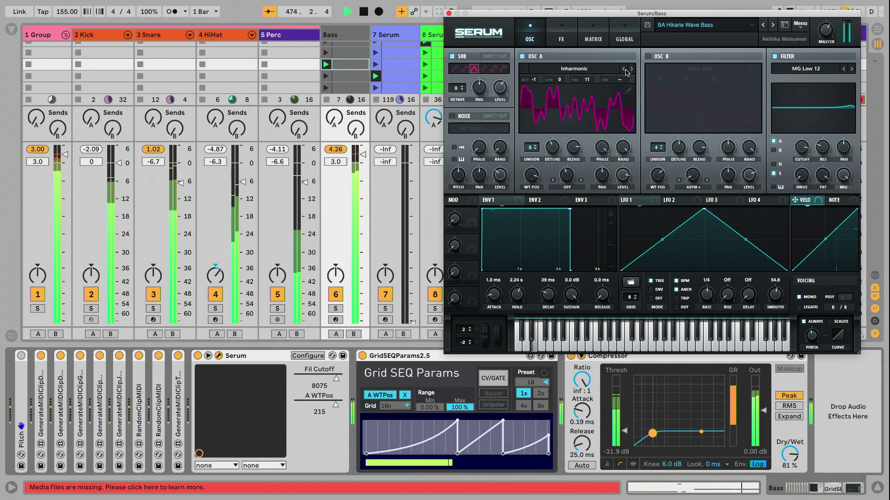
On the 9 Serum track, advance oscillator B's wavetable to FFT_Add_2nds and set the Grid SEQ Params to preset 13.
left_click_drag(522, 14, 543, 98)
left_click(503, 36)
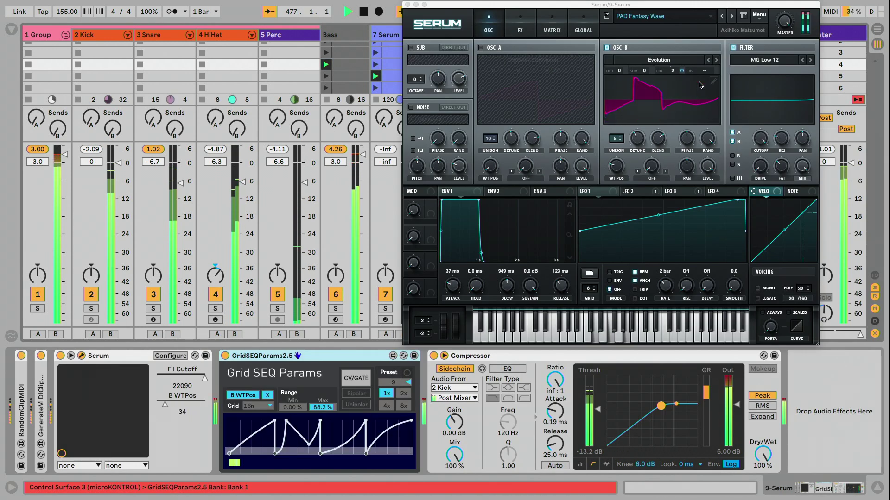
left_click(717, 60)
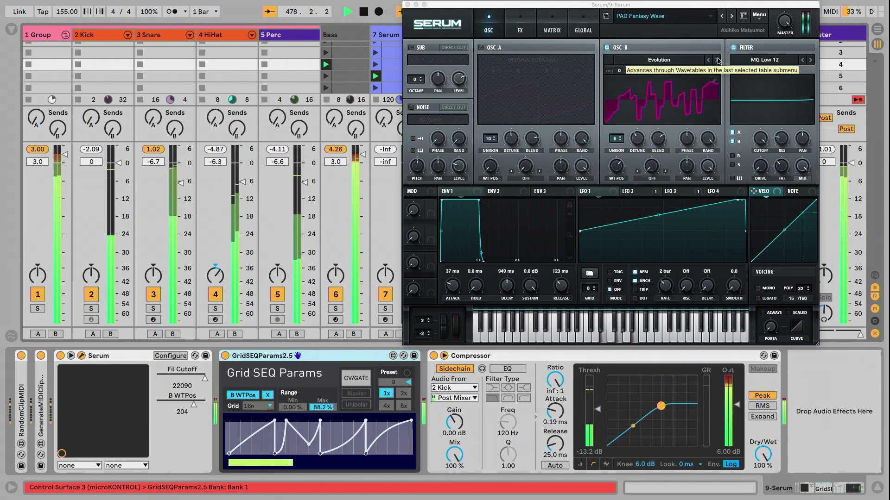
left_click(470, 364)
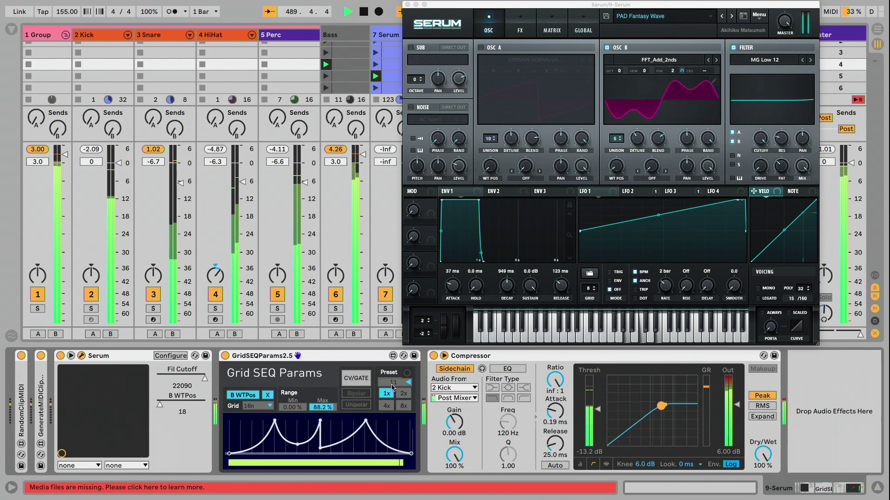
scroll(392, 387, "up", 2)
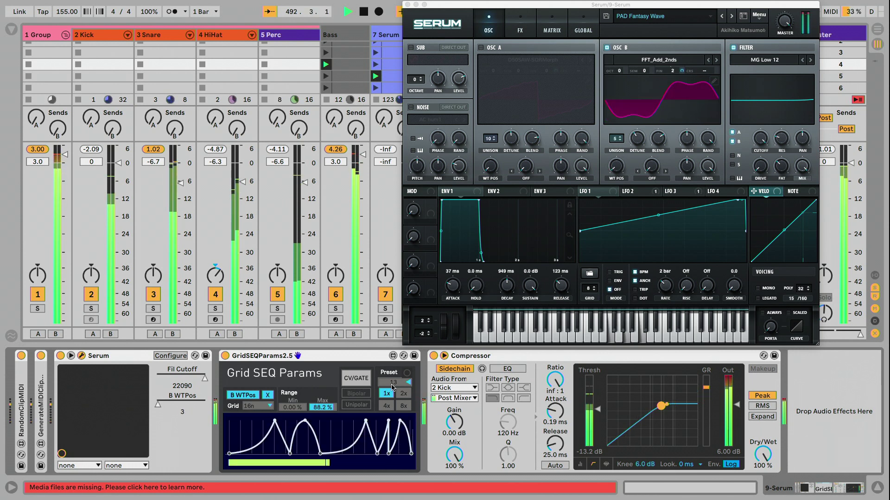
On the Bass track, step oscillator A's wavetable back to Herby and set the Grid SEQ Params to preset 19.
left_click(349, 36)
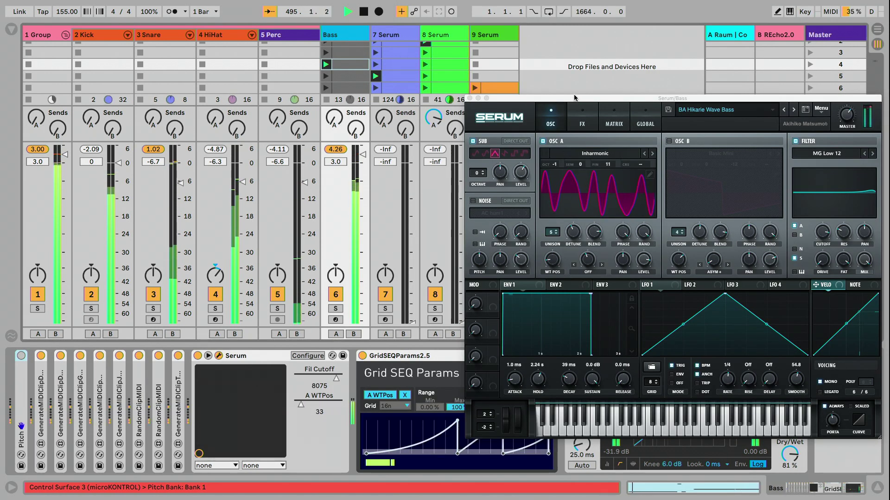
left_click_drag(576, 99, 538, 20)
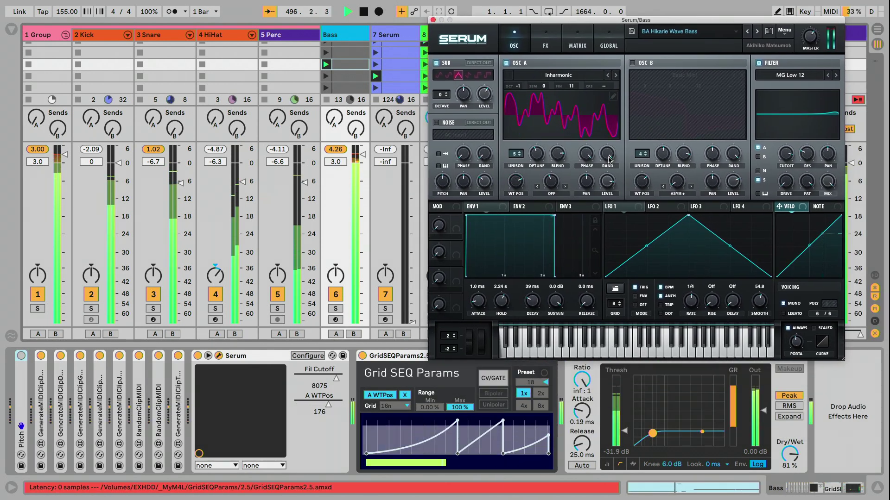
left_click(608, 75)
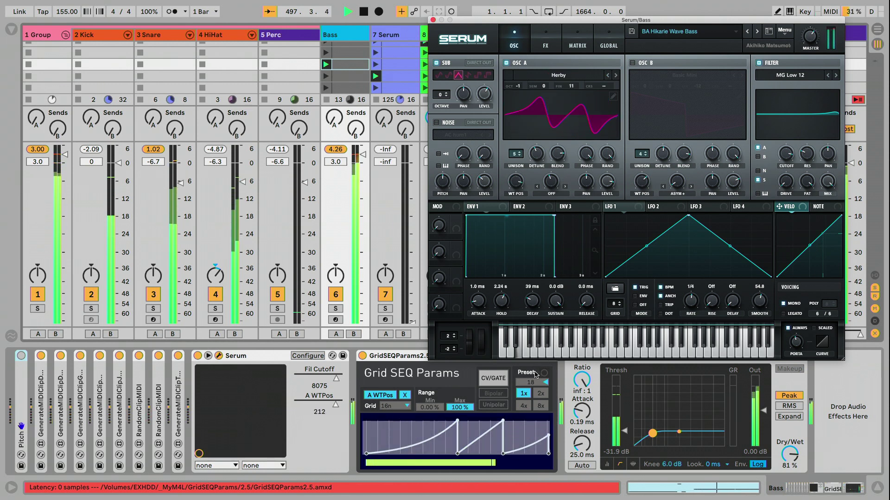
left_click(638, 94)
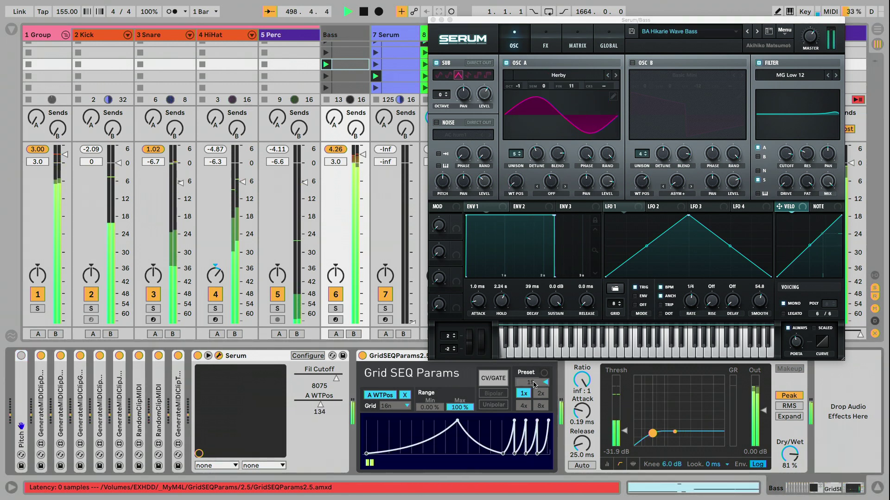
Step the bass oscillator A wavetable back to Hardsync and switch off the bass Serum's filter.
left_click(608, 75)
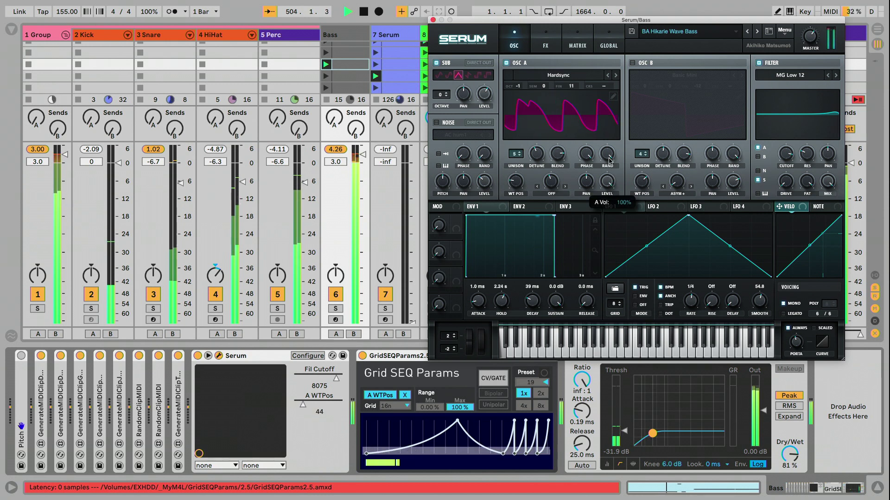
left_click(760, 64)
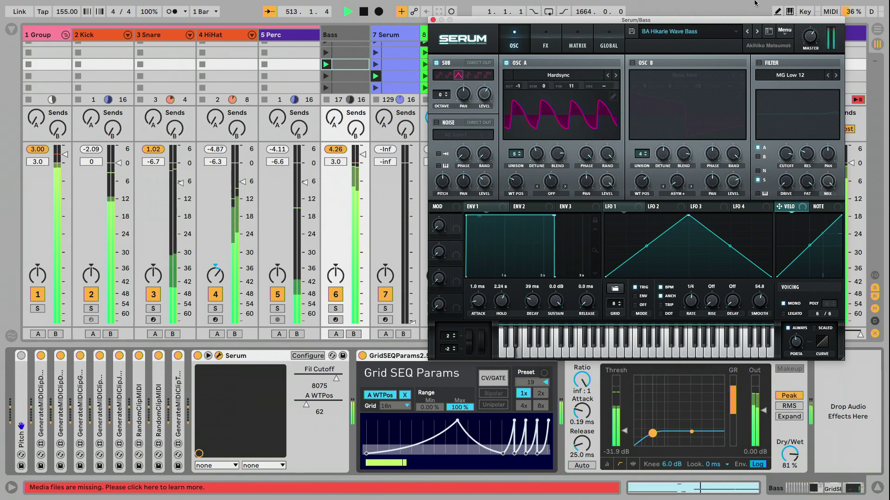
On the 9 Serum track, set the Grid SEQ Params to preset 14 and advance oscillator B's wavetable one past FFT_Add_2nds.
left_click_drag(686, 22, 711, 80)
left_click(502, 35)
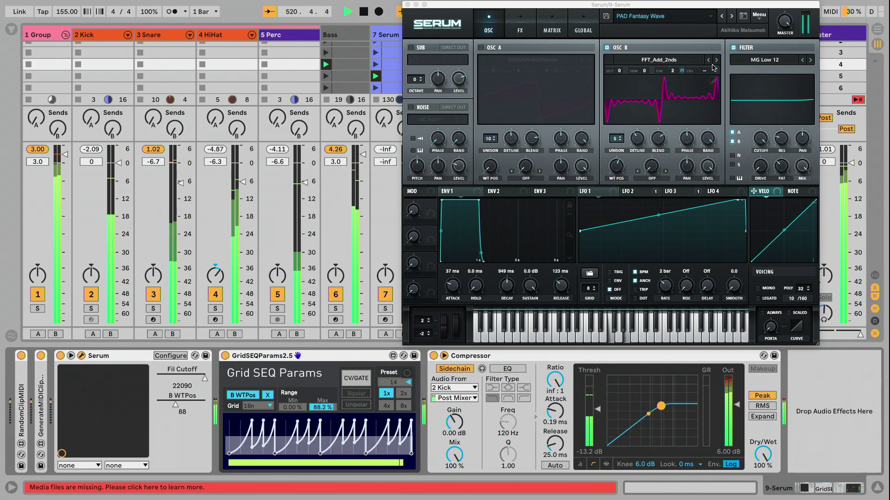
left_click(716, 60)
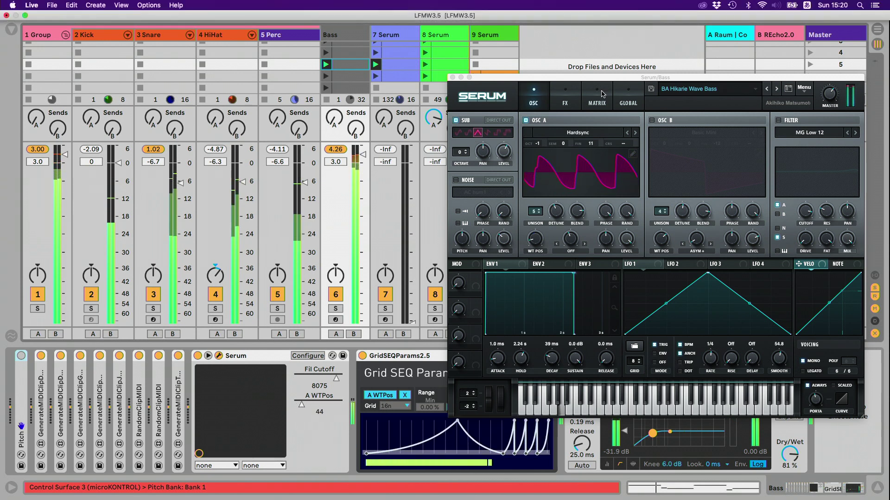
On the Bass track, step oscillator A's wavetable back through Guitar Pulse and Groan IV to Groan III and select Grid SEQ Params preset 20.
left_click(353, 37)
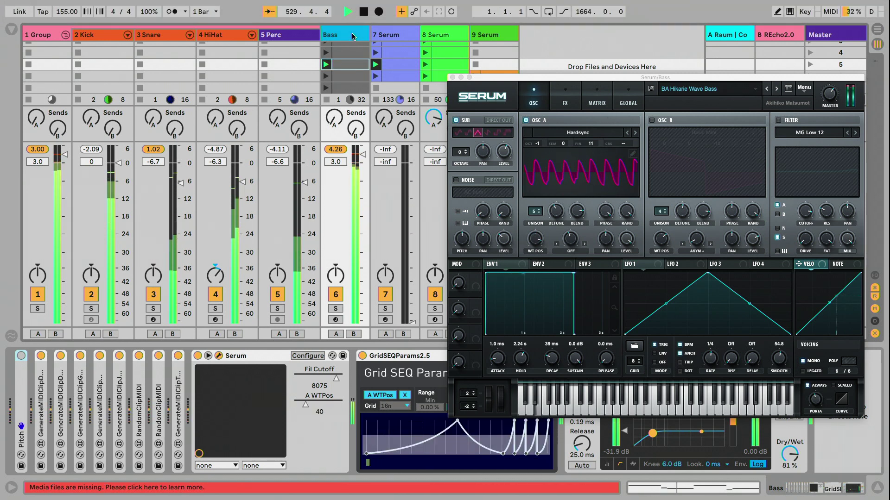
double_click(353, 36)
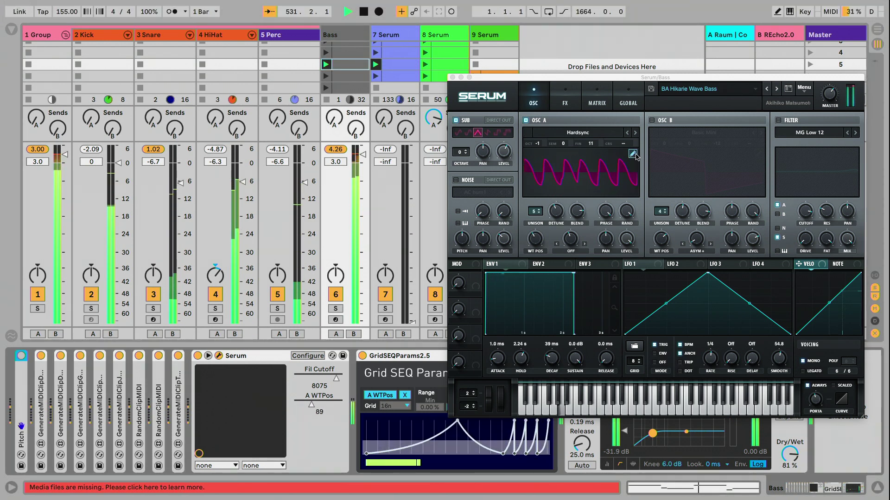
left_click(628, 134)
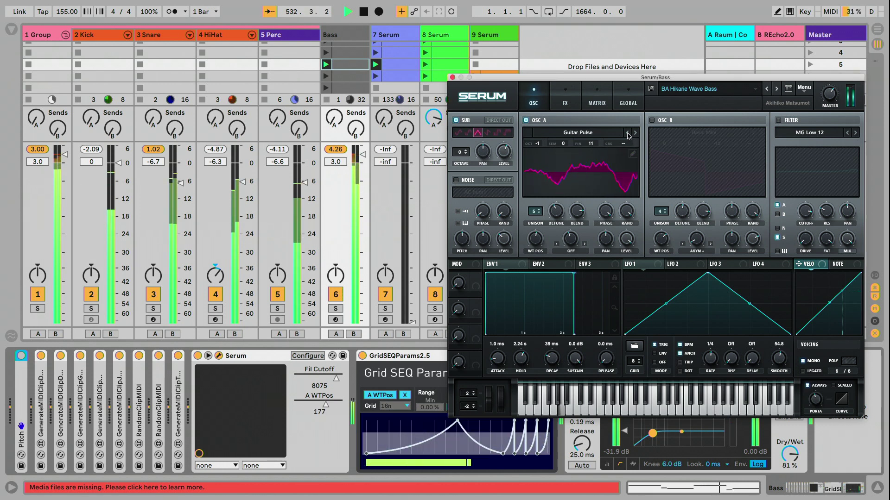
left_click(628, 134)
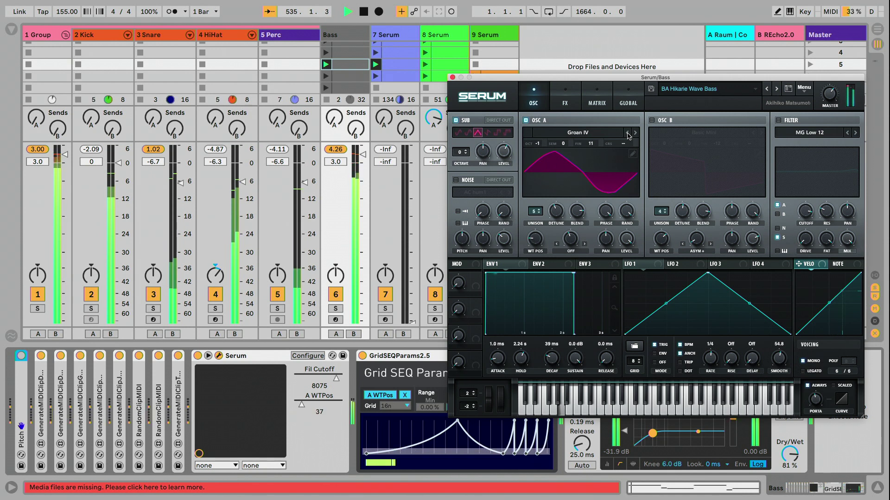
left_click(629, 133)
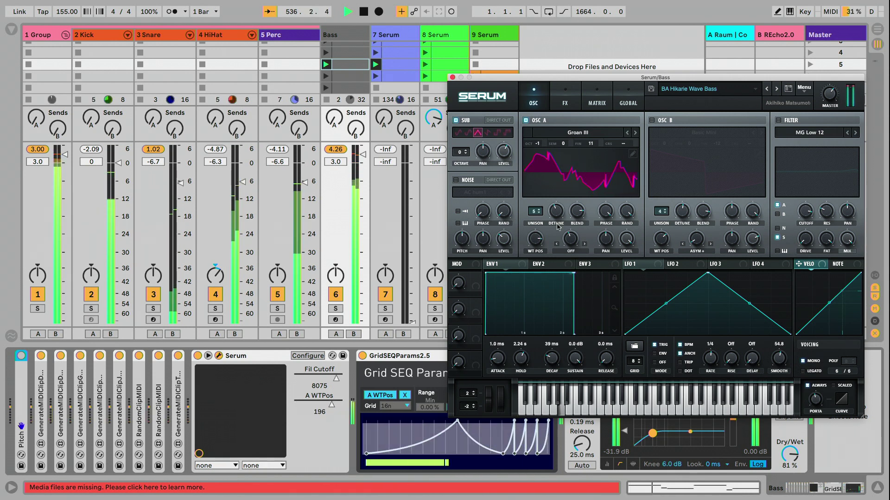
left_click_drag(588, 74, 579, 26)
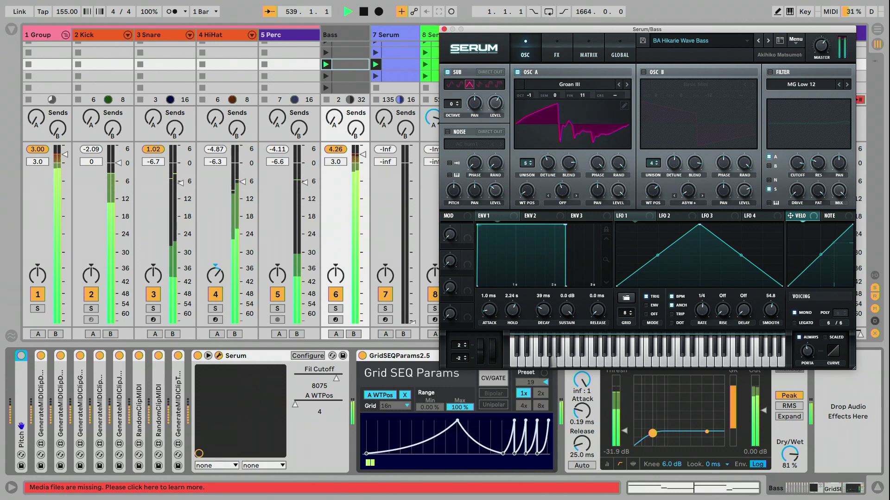
left_click_drag(532, 383, 532, 380)
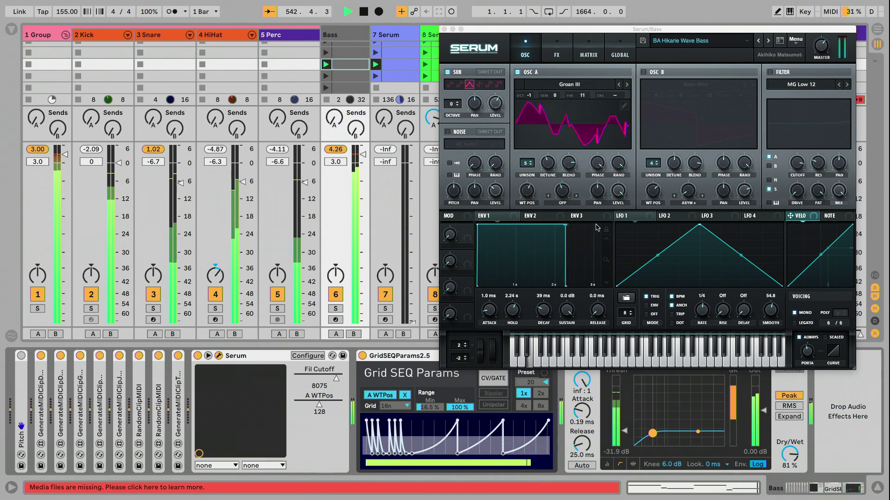
Step the bass oscillator A wavetable back to Formant Saw and set the Grid SEQ Params to preset 21.
left_click(619, 87)
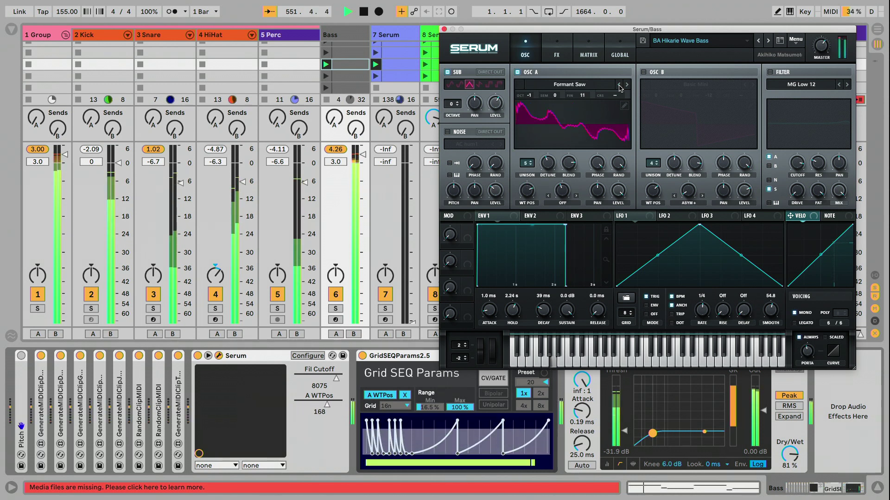
left_click(526, 385)
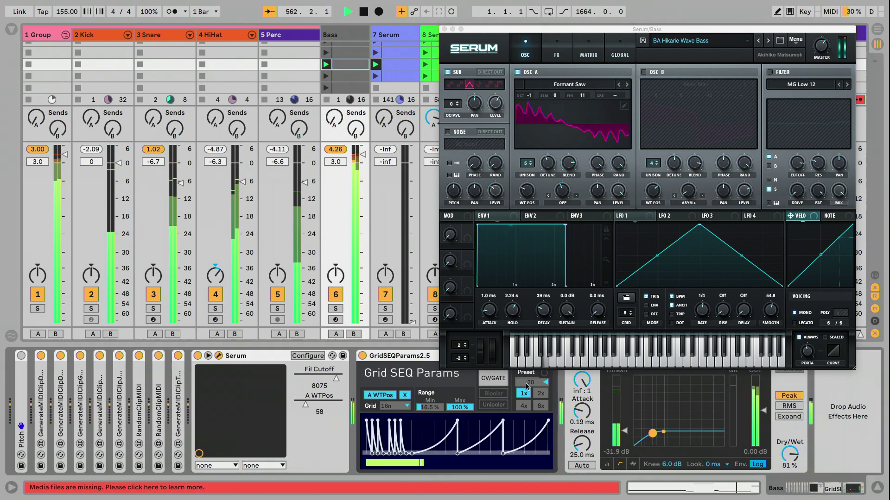
left_click_drag(526, 384, 525, 383)
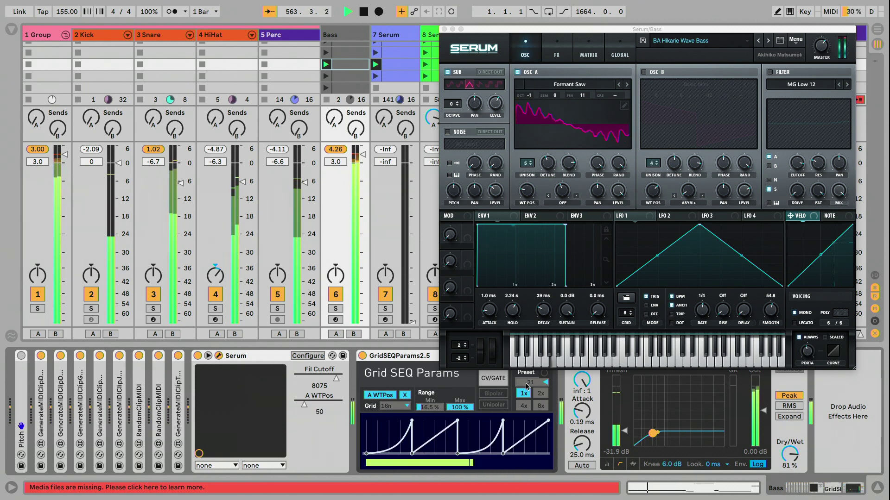
Step the bass oscillator A wavetable back through Flenders III and Flenders II to Escalation II and reposition the Serum window.
left_click(619, 87)
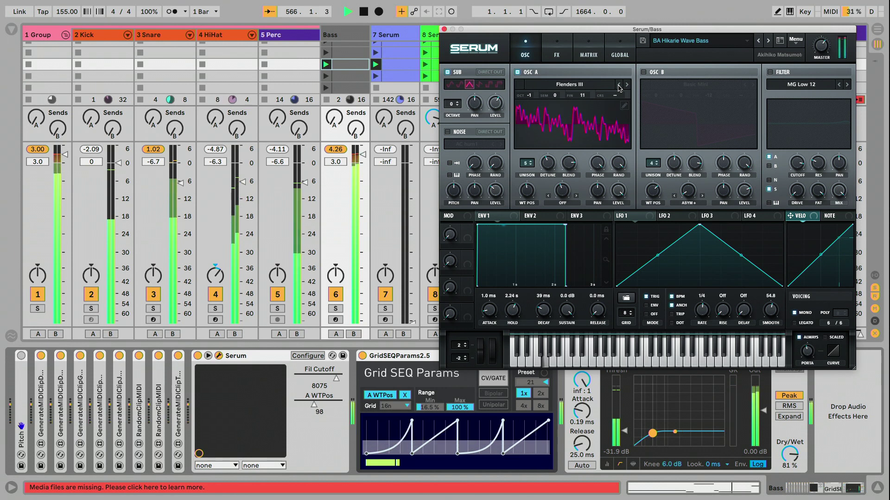
left_click(619, 85)
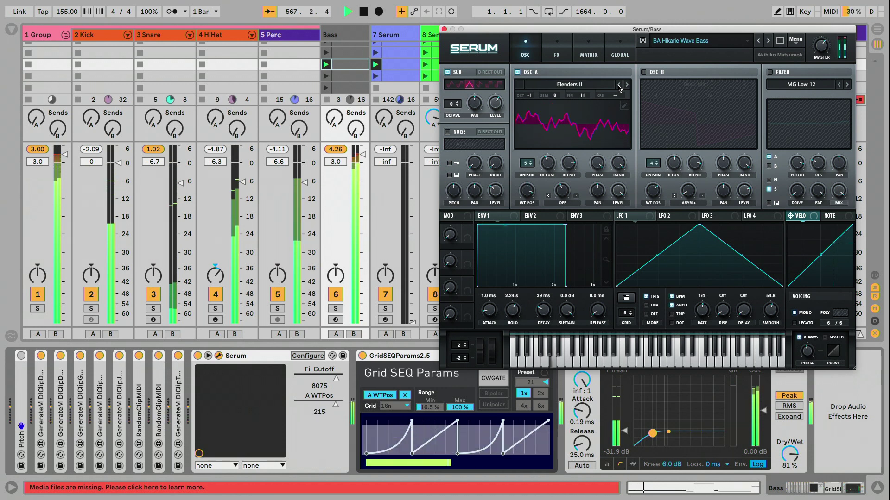
left_click(618, 85)
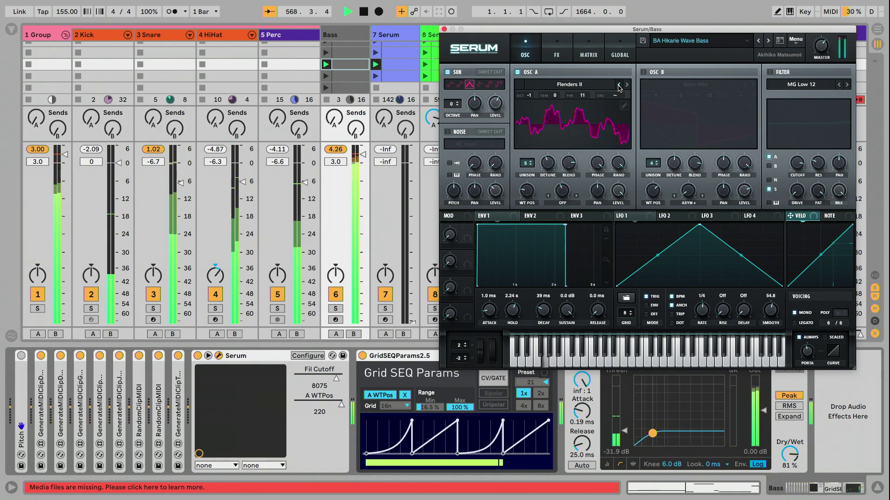
left_click(619, 85)
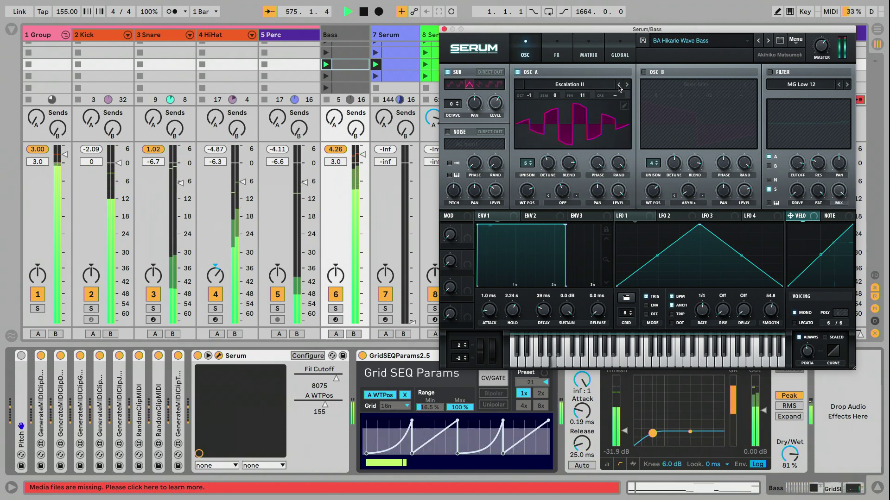
left_click_drag(625, 34, 589, 56)
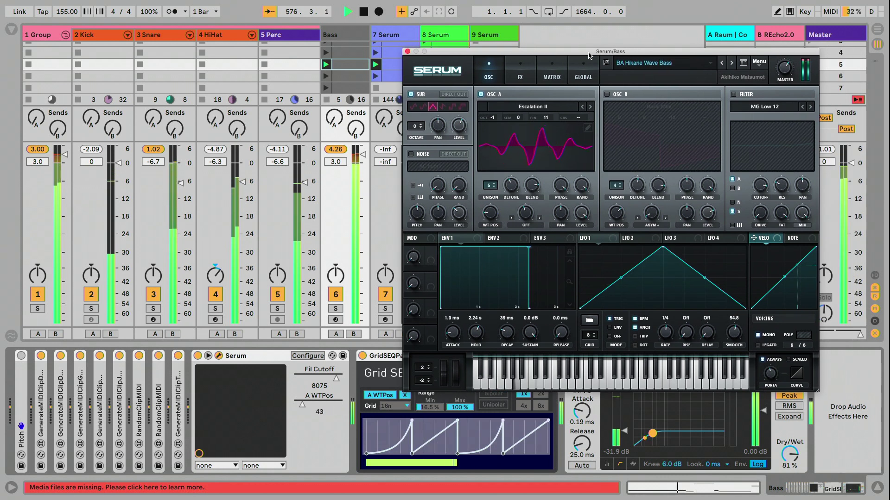
On the 9 Serum track, advance oscillator B's wavetable past FFT_Animal 1.
left_click(493, 36)
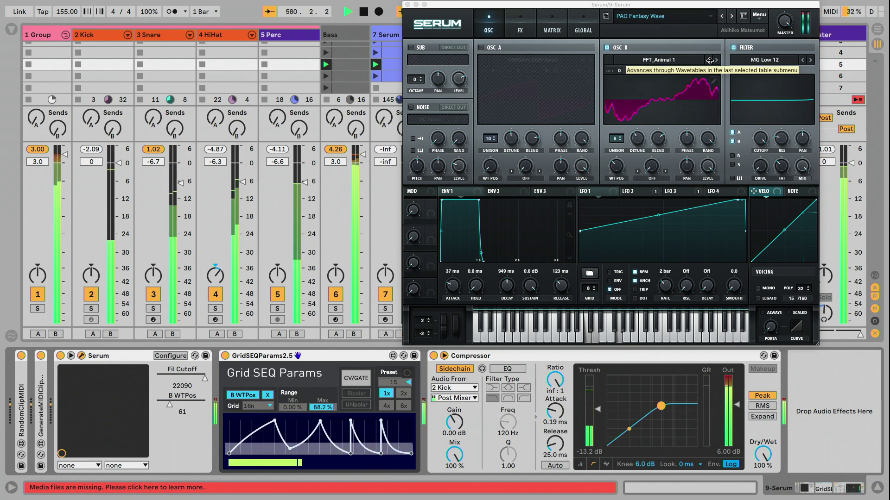
left_click(717, 60)
left_click(717, 59)
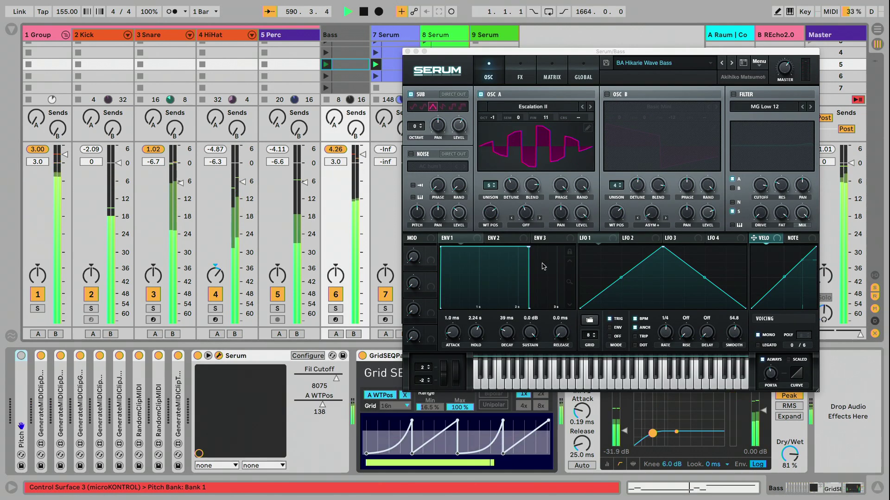
On the Bass track, step oscillator A's wavetable back through Escalation I, Electric and E-Bass Pulse to Duckorgan and select Grid SEQ Params preset 22.
left_click(583, 106)
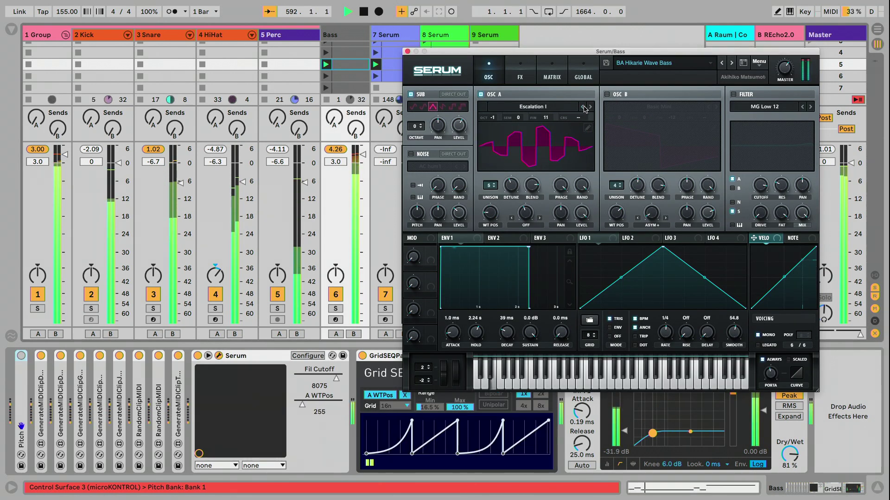
left_click(583, 107)
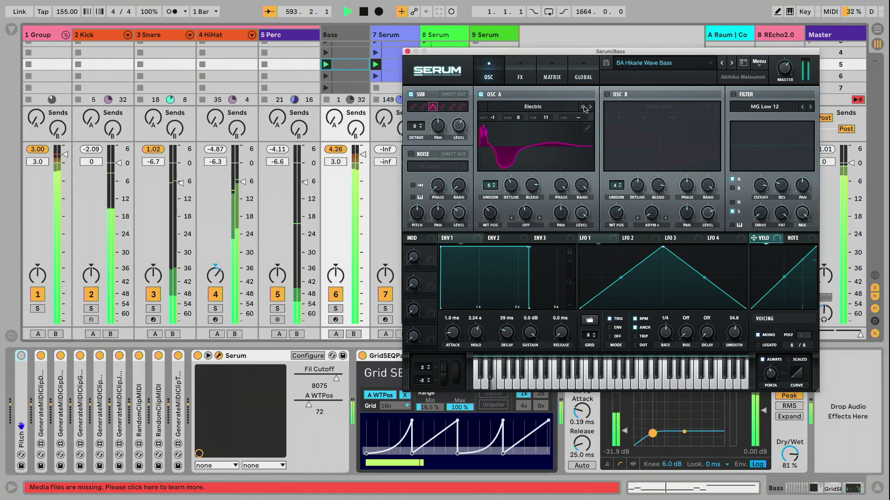
left_click(583, 107)
left_click(583, 107)
left_click(583, 107)
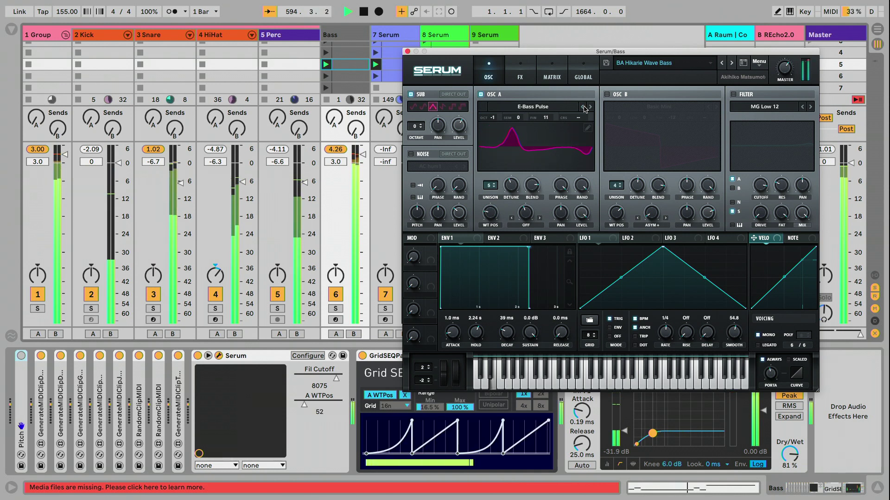
left_click(583, 107)
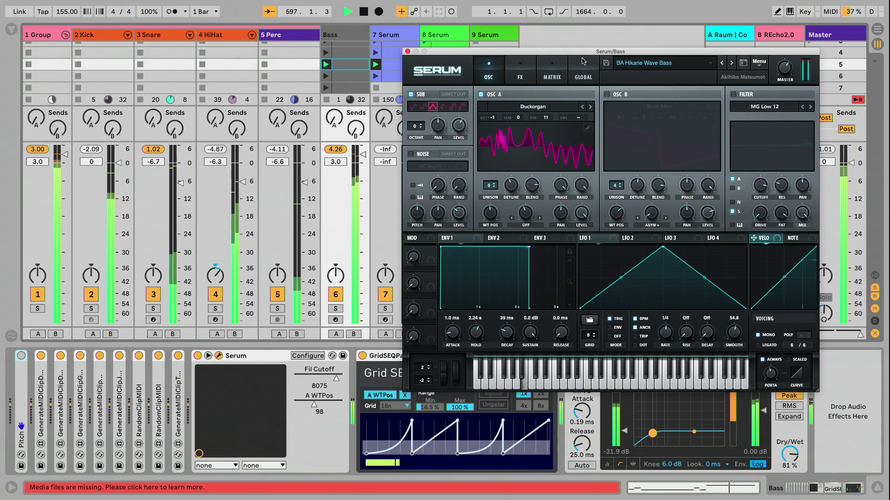
left_click_drag(582, 55, 606, 12)
left_click(532, 384)
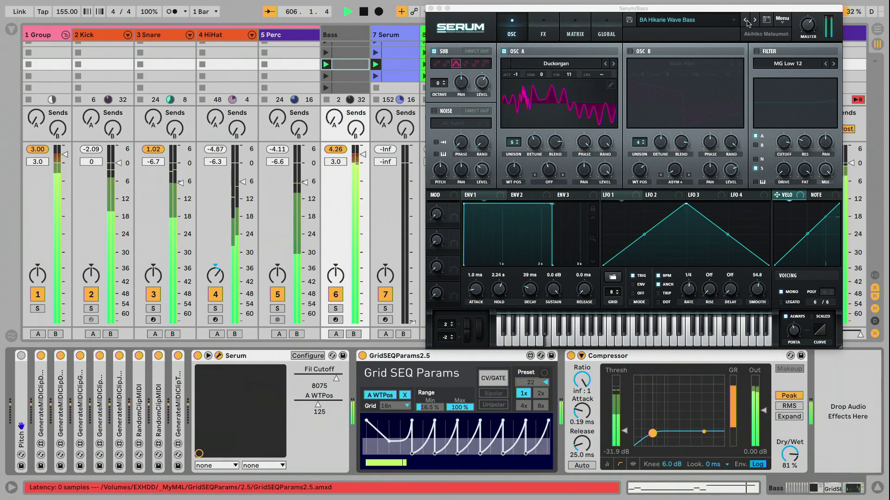
Reload the BA Hikarie Wave Bass preset in the bass Serum and load the Spectral wavetable Bowed Metal [ML] into oscillator A.
left_click(747, 21)
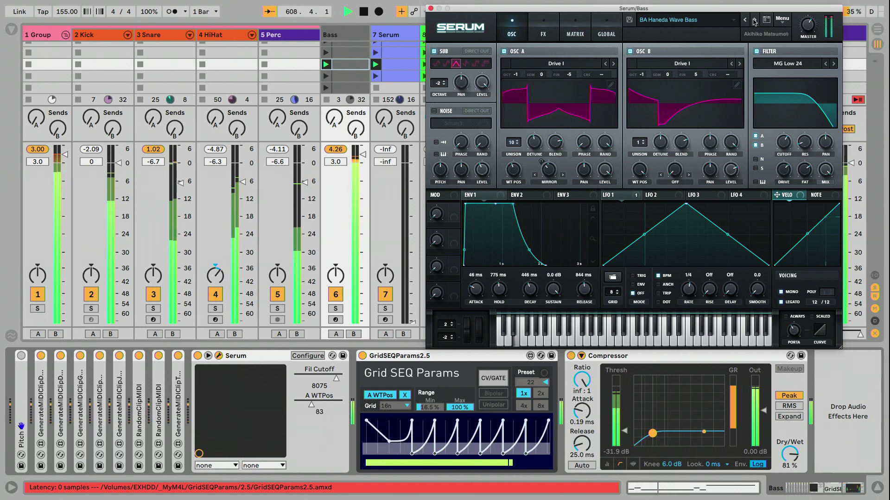
left_click(755, 20)
left_click(556, 64)
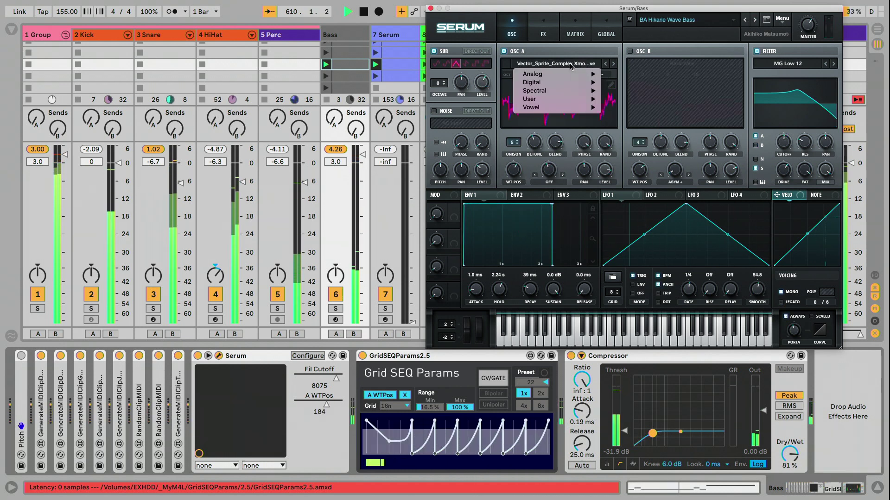
mouse_move(564, 83)
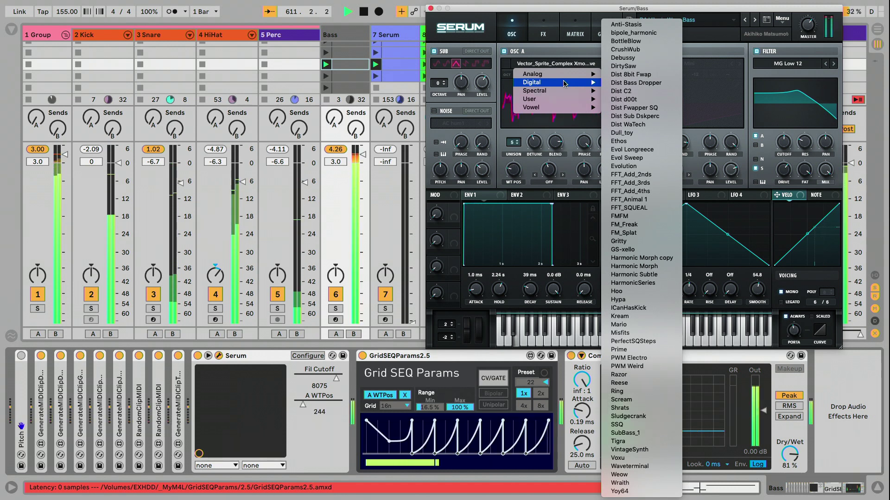
mouse_move(556, 99)
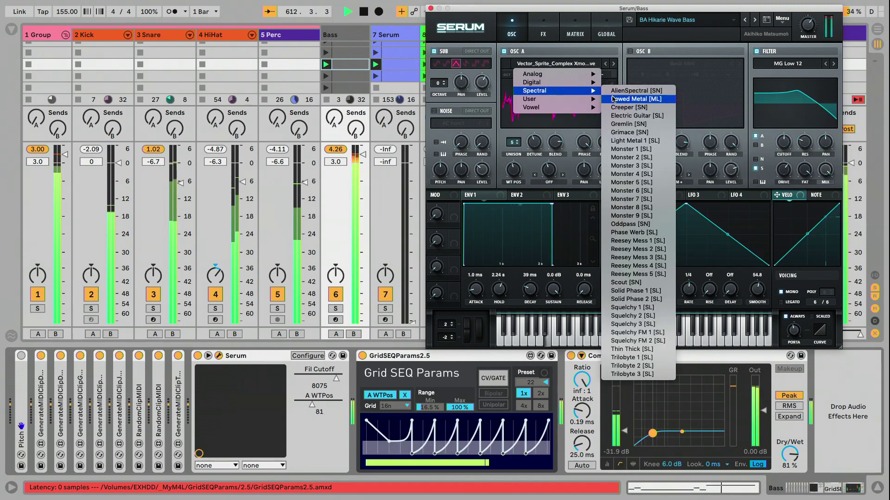
left_click(613, 99)
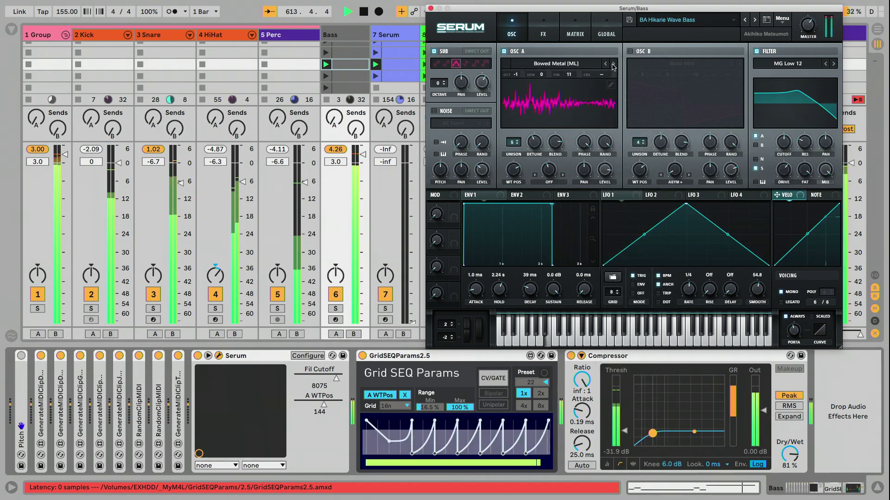
Advance the bass oscillator A wavetable through Electric Guitar [SL] to Gremlin [SN] and set the Grid SEQ Params to preset 23.
left_click(612, 65)
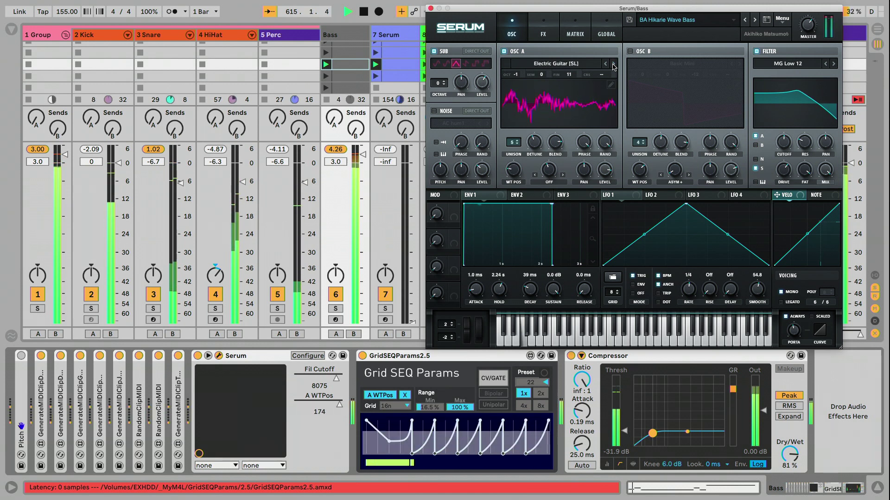
left_click(544, 382)
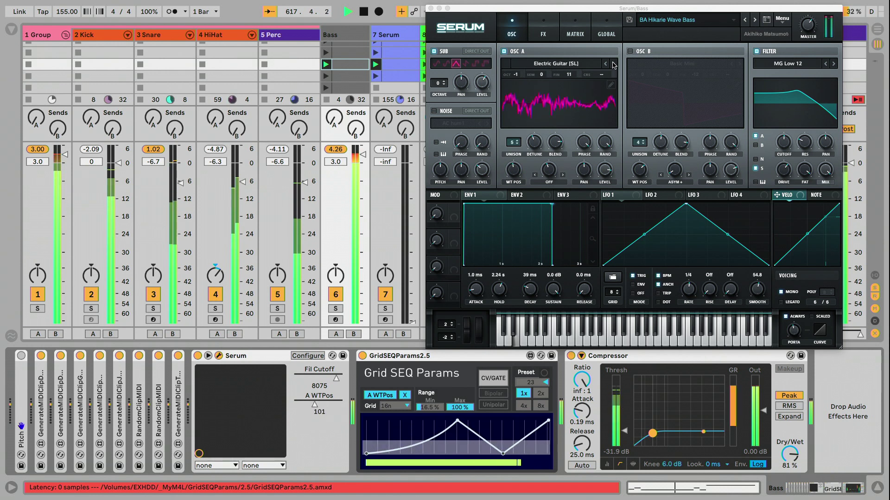
left_click(614, 64)
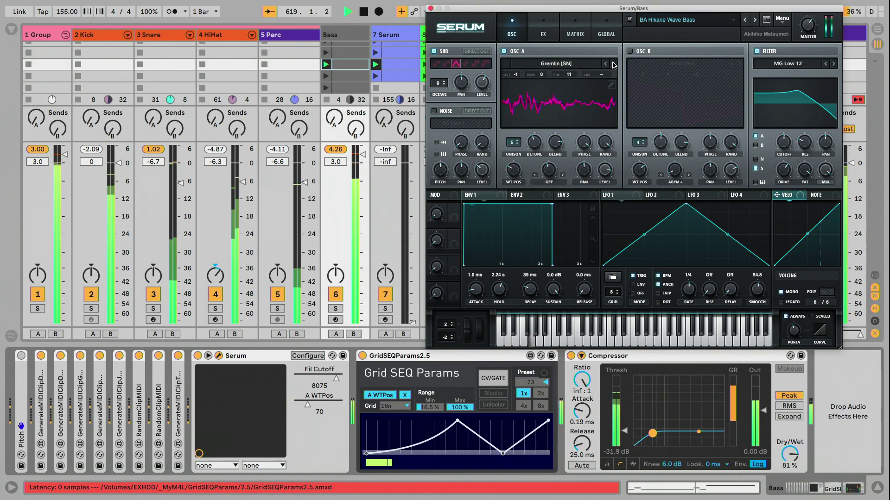
Switch off the bass Serum's filter and advance oscillator A's wavetable through Light Metal 1 [SL] to Monster 1 [SL].
left_click(757, 52)
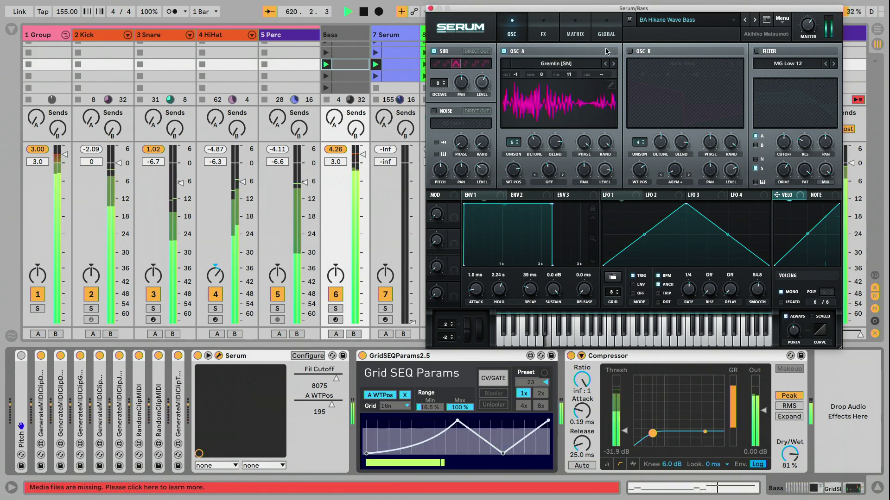
left_click(613, 64)
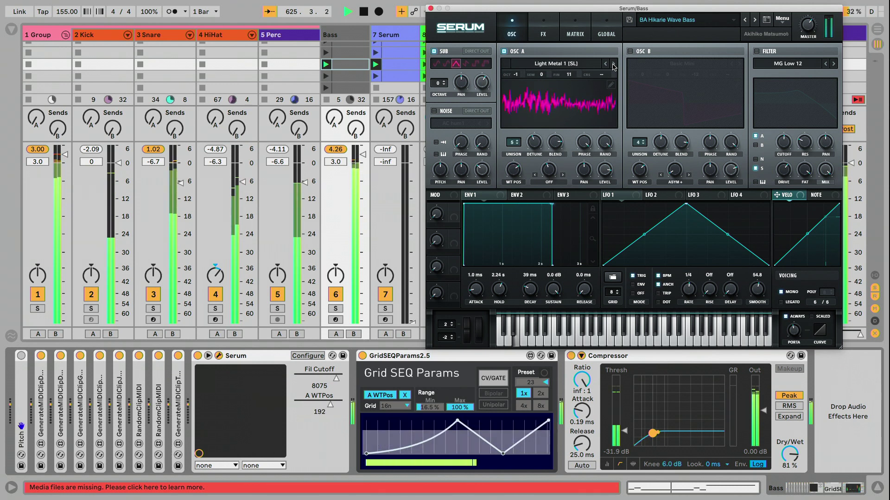
left_click(612, 65)
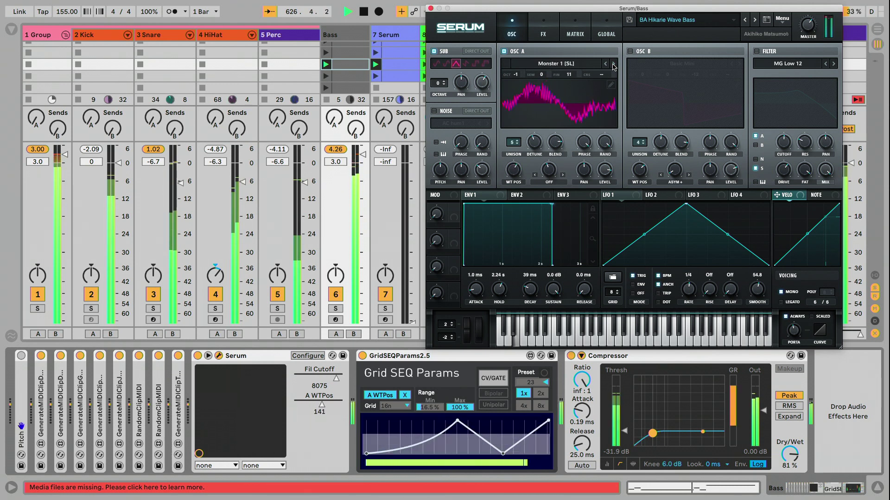
Set the bass Grid SEQ Params to preset 24 with a range minimum of 0.00 % and advance oscillator A's wavetable to Monster 3 [SL].
left_click(533, 384)
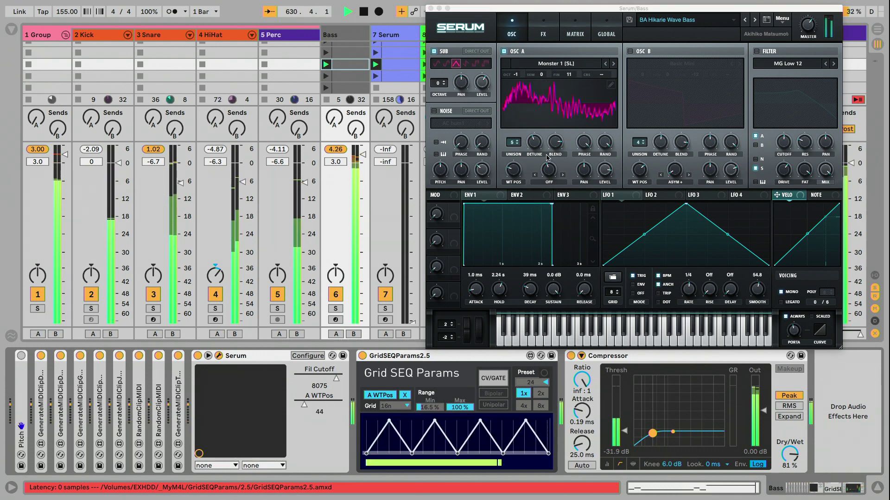
left_click_drag(591, 11, 608, 56)
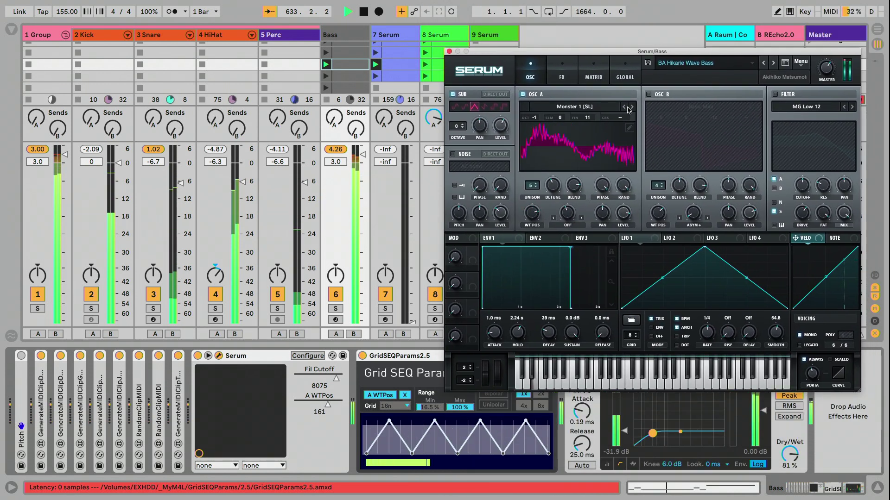
left_click(632, 107)
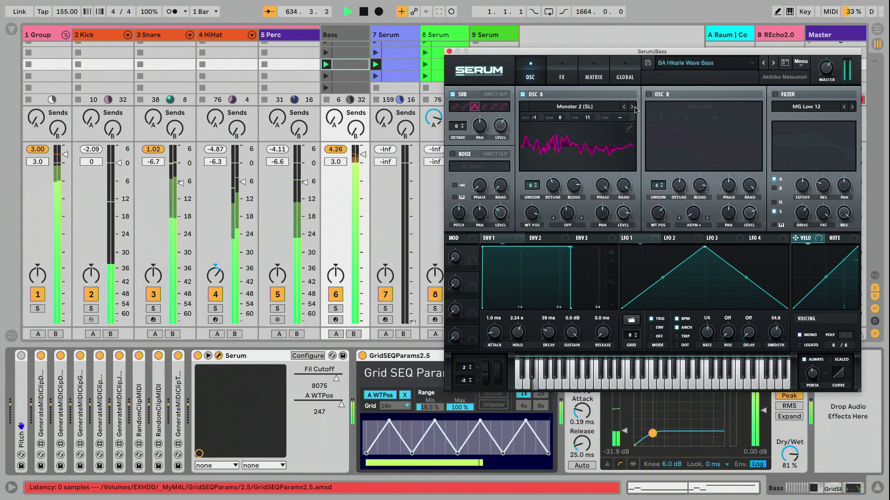
left_click(632, 107)
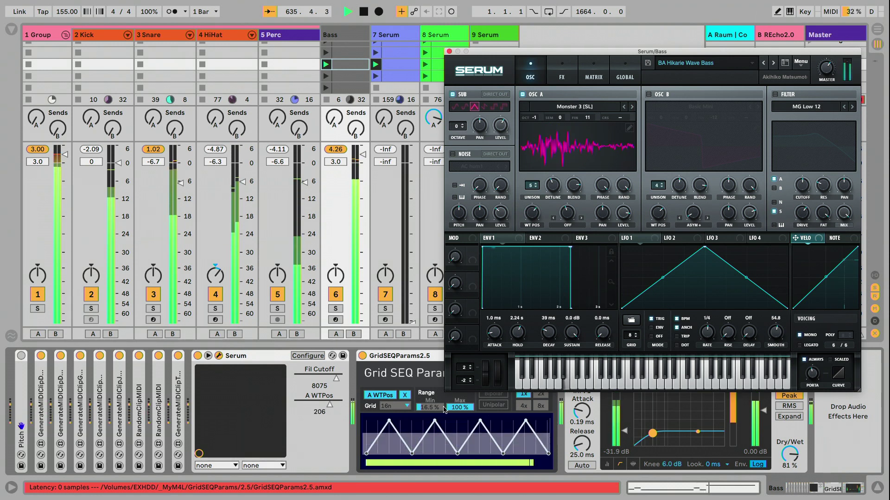
left_click_drag(429, 407, 429, 438)
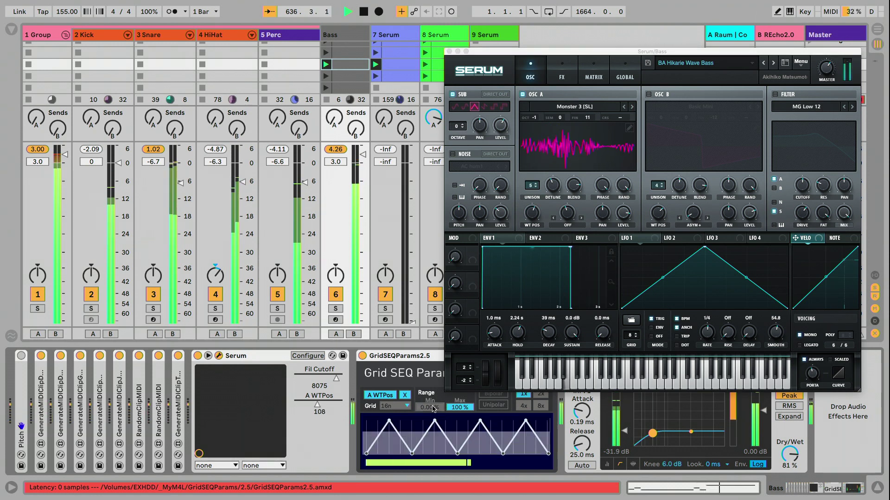
On the 9 Serum track, advance oscillator B's wavetable through FM_Splat to Gritty and set the Grid SEQ Params to preset 16.
left_click(487, 35)
left_click(716, 59)
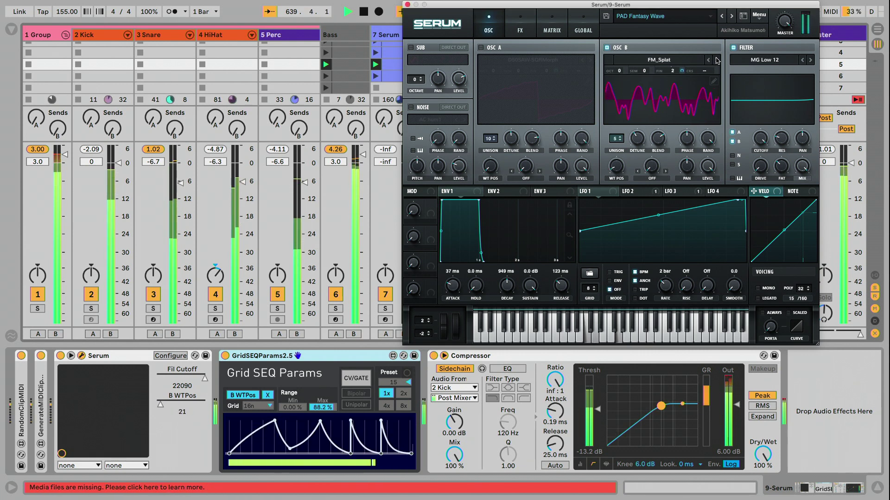
left_click(716, 60)
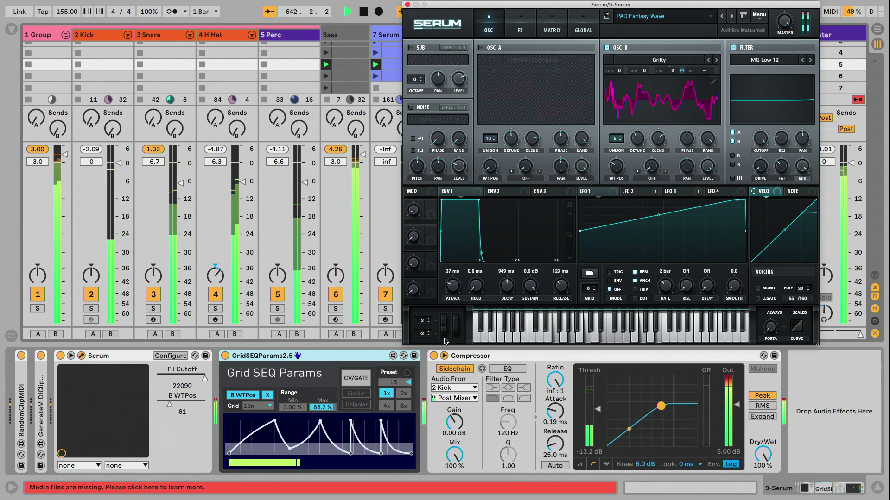
left_click(394, 382)
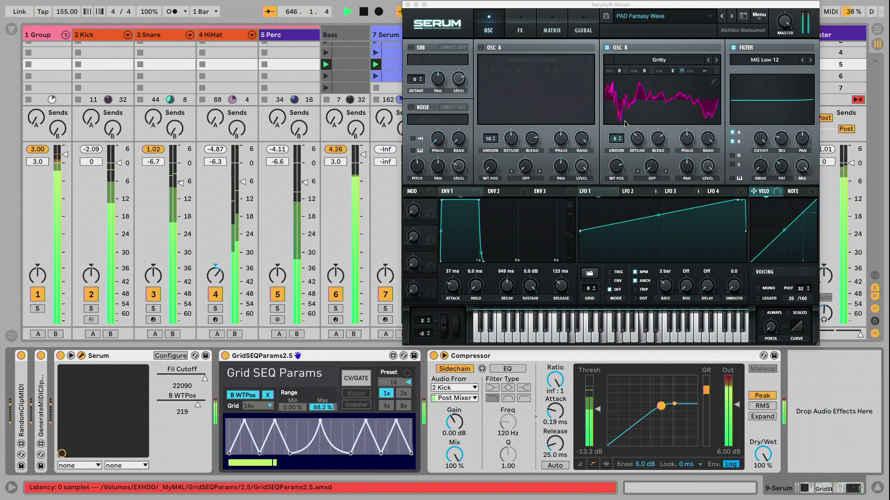
Launch the Bass track's clip one slot above the one playing.
left_click(326, 53)
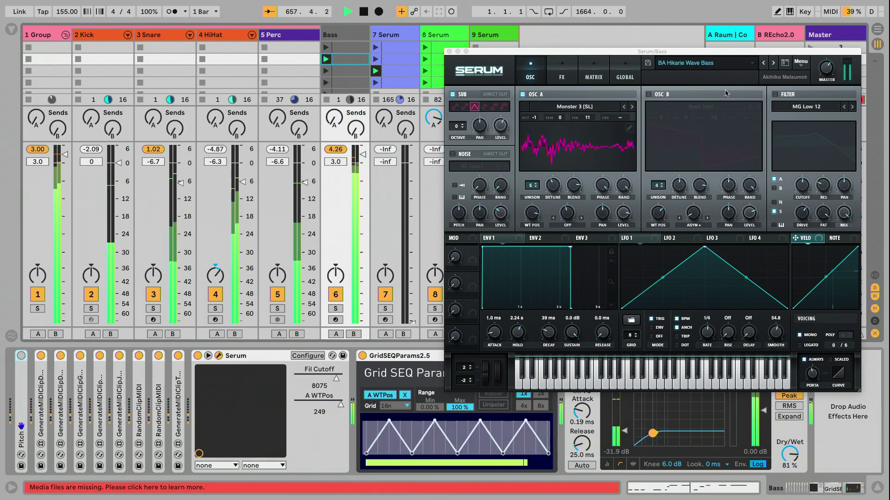
On the 9 Serum track, advance oscillator B's wavetable through GS-xello to Harmonic Morph copy and move the Serum window clear of the track headers.
left_click_drag(724, 56, 720, 44)
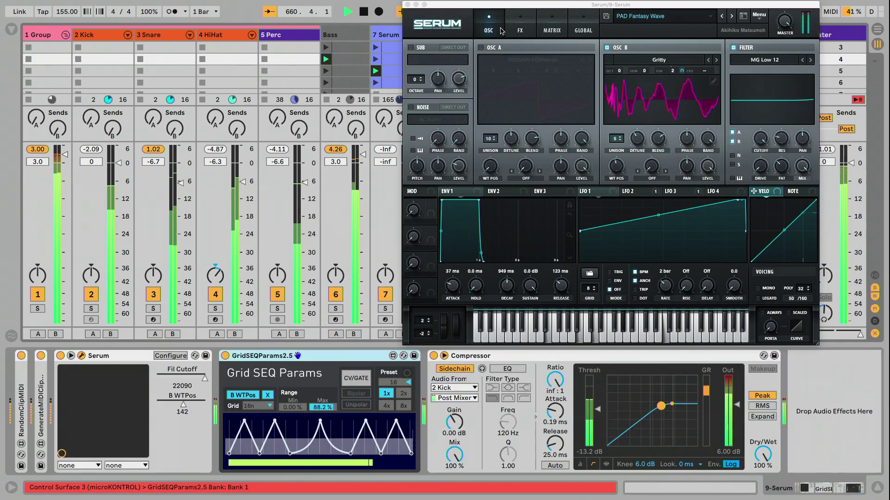
left_click(521, 32)
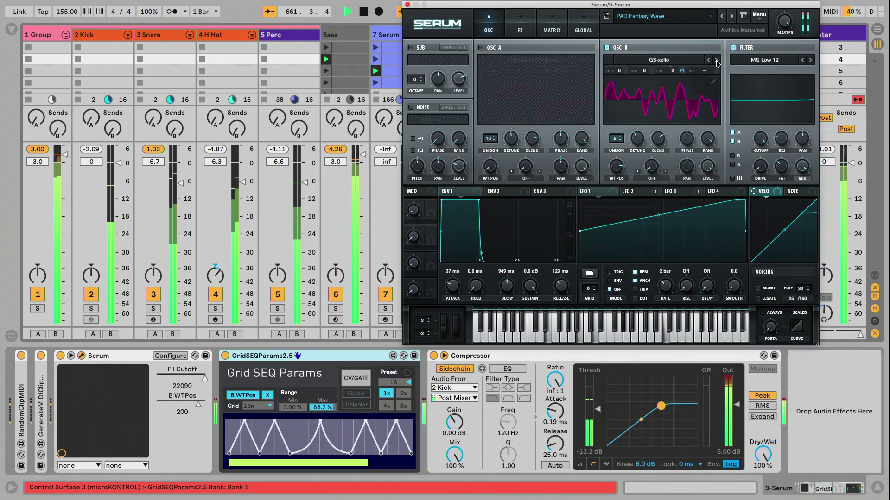
left_click(716, 61)
left_click(716, 60)
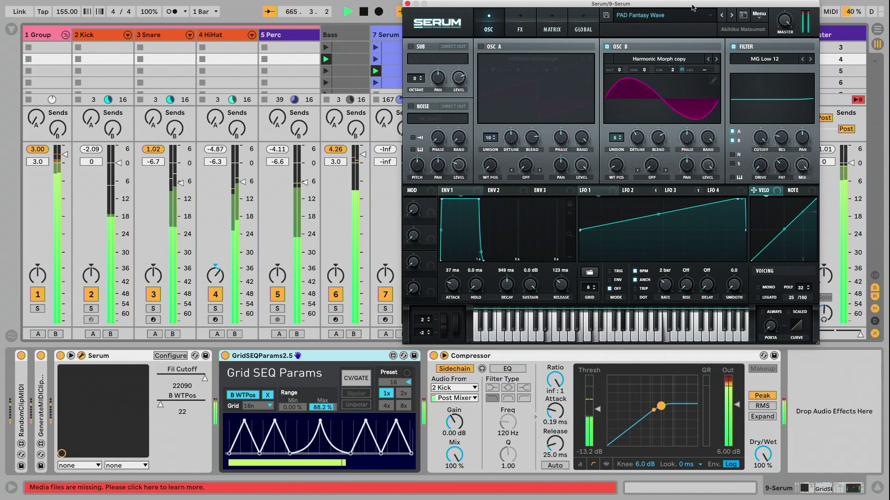
left_click_drag(594, 3, 631, 47)
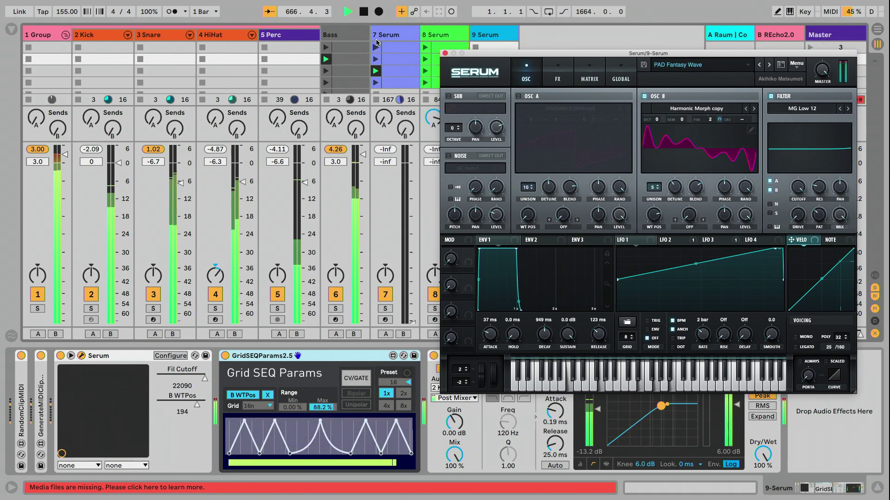
On the Bass track, step oscillator A's wavetable back to Monster 1 [SL] and set the Grid SEQ Params to preset 25.
left_click(354, 35)
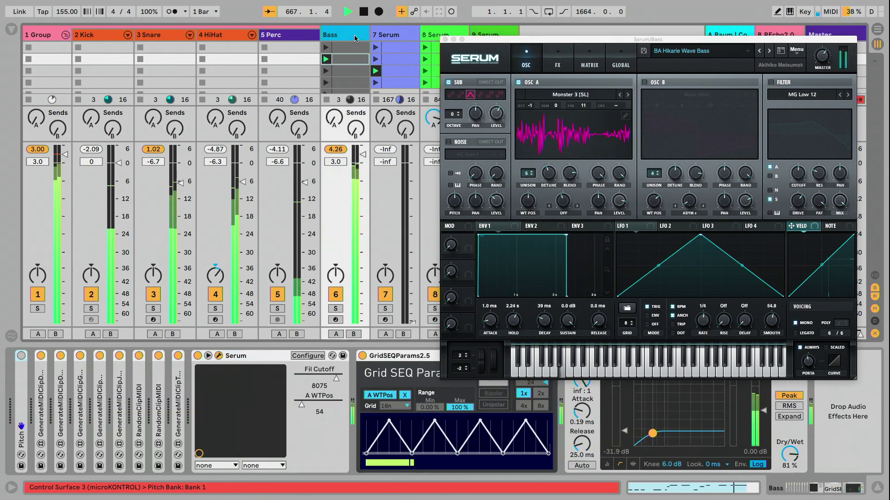
left_click(621, 95)
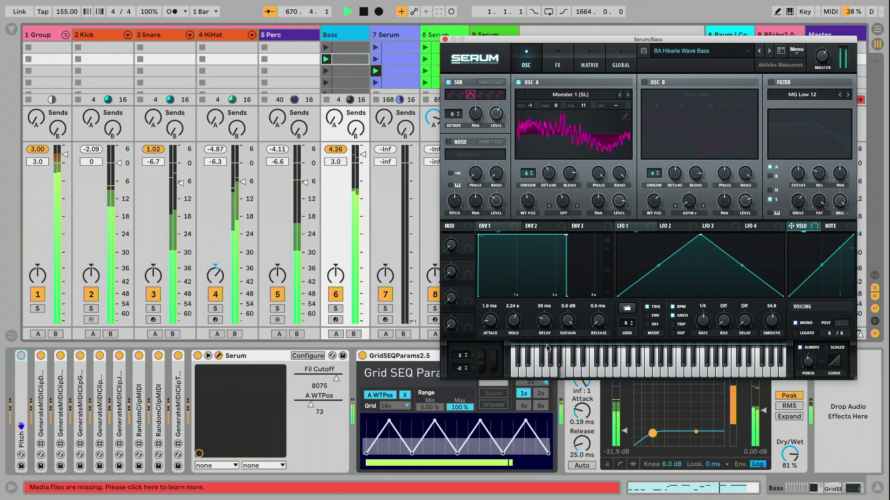
left_click_drag(527, 387, 528, 387)
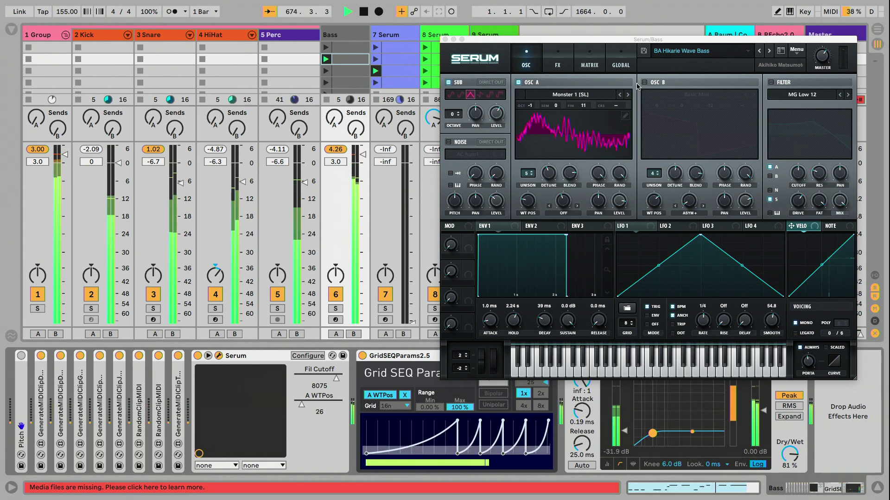
Step the bass oscillator A's wavetable back through Light Metal 1 [SL] and Grimace [SN] to Electric Guitar [SL].
left_click(623, 96)
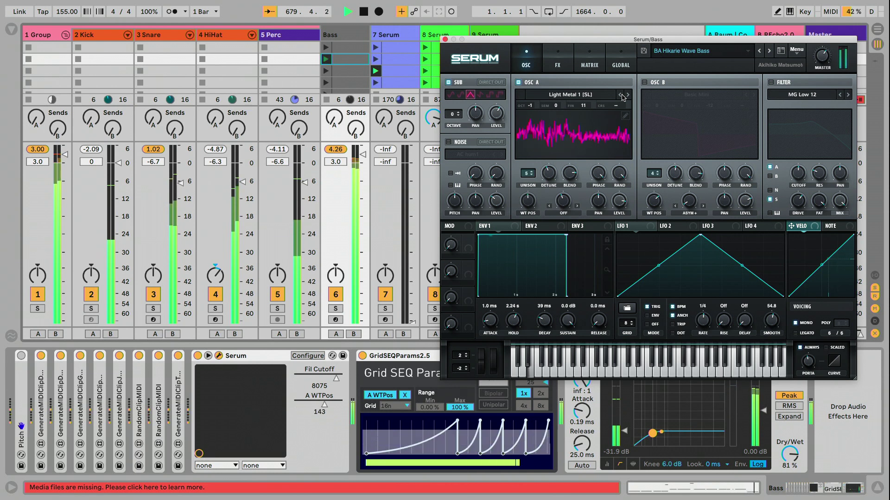
left_click(621, 95)
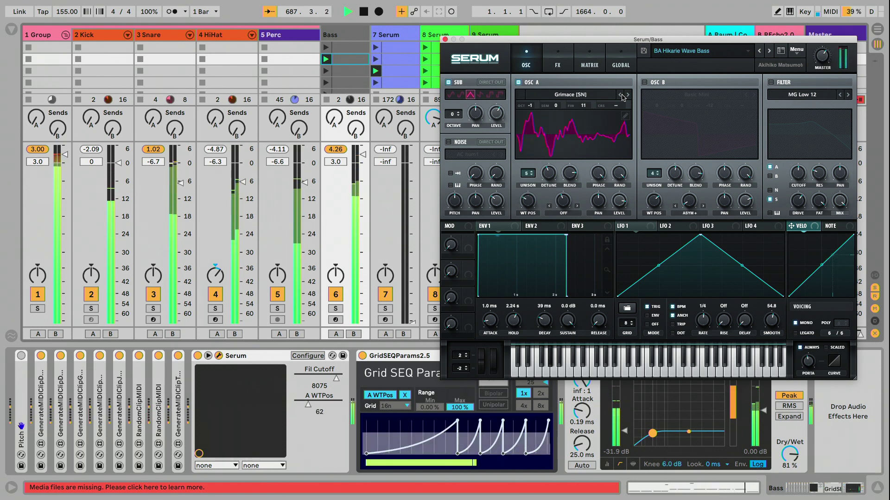
left_click(621, 95)
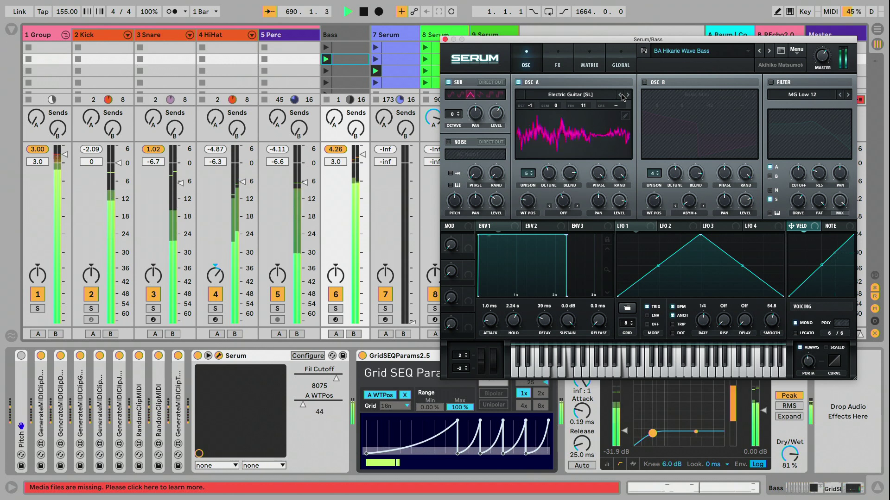
Advance the bass Grid SEQ Params through preset 26 to 27 with range 100 % to 0.00 %, and set oscillator A's wavetable to Creeper [SN].
left_click(528, 383)
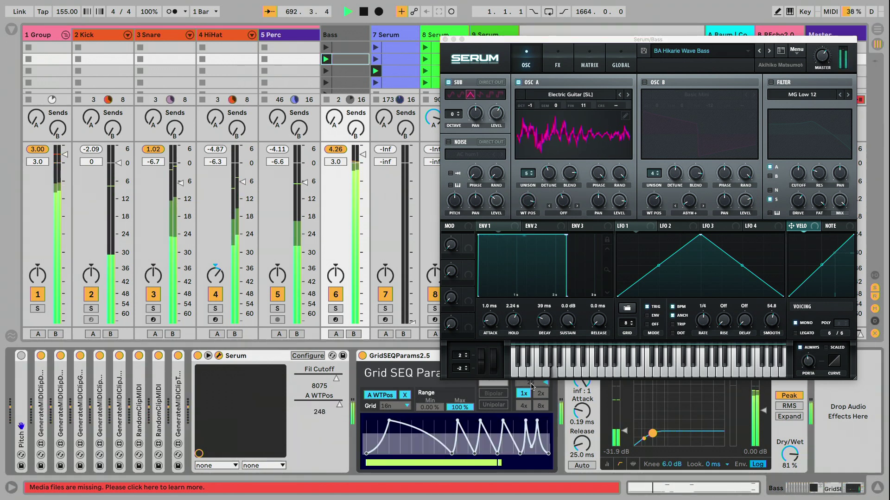
left_click(620, 96)
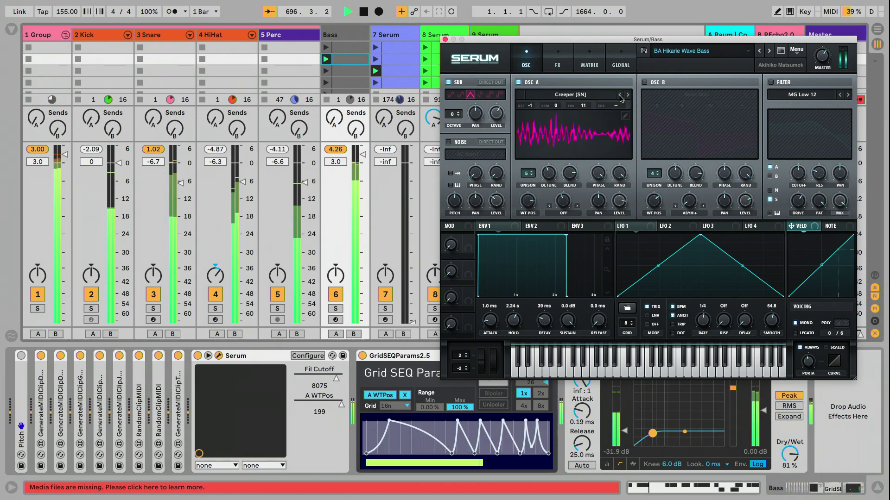
left_click(532, 386)
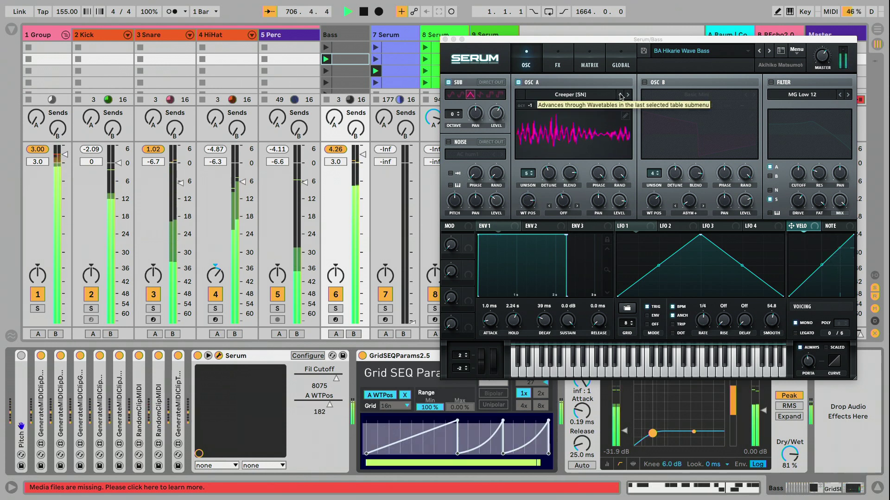
On the 9 Serum track, advance oscillator B's wavetable through Harmonic Morph and HarmonicSeries to ICanHasKick.
left_click(500, 34)
left_click(753, 108)
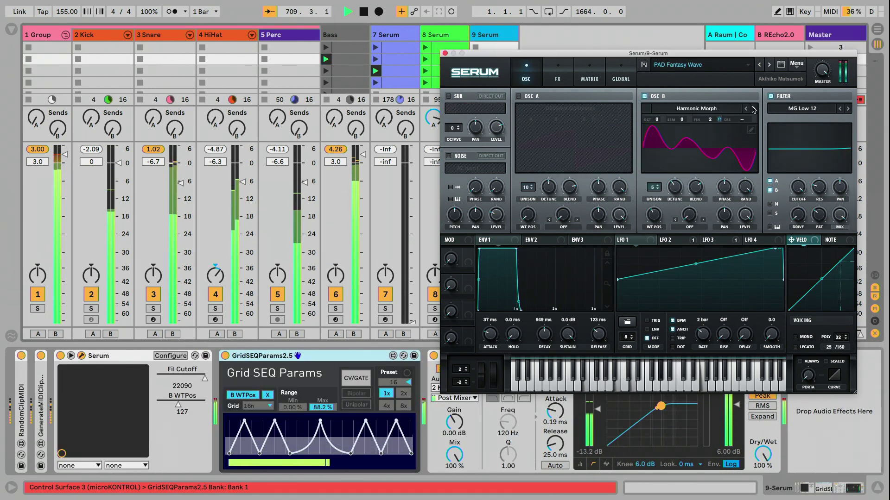
left_click(753, 109)
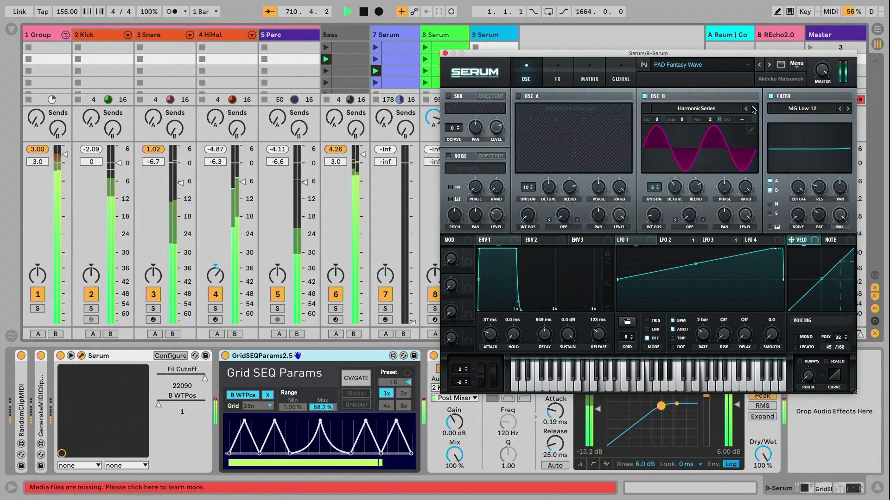
left_click(754, 109)
left_click(755, 108)
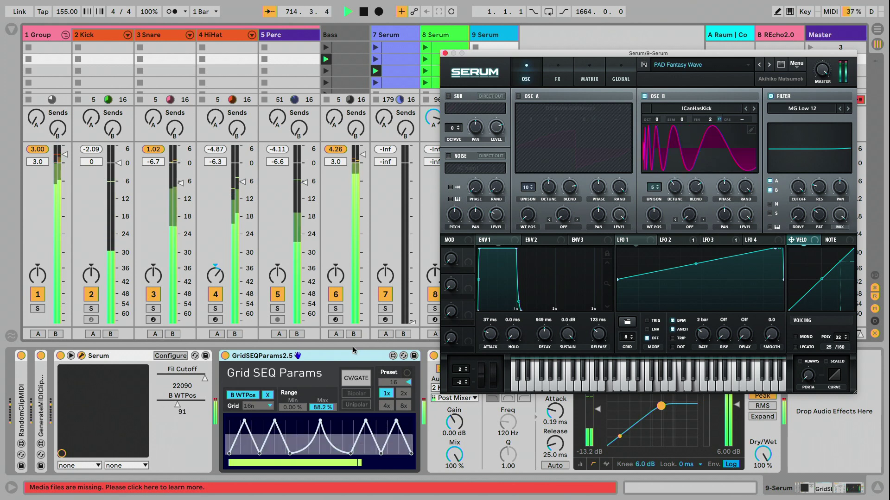
Set the 9 Serum track's Grid SEQ Params to preset 17 with a 2x rate.
left_click(394, 381)
key("Up")
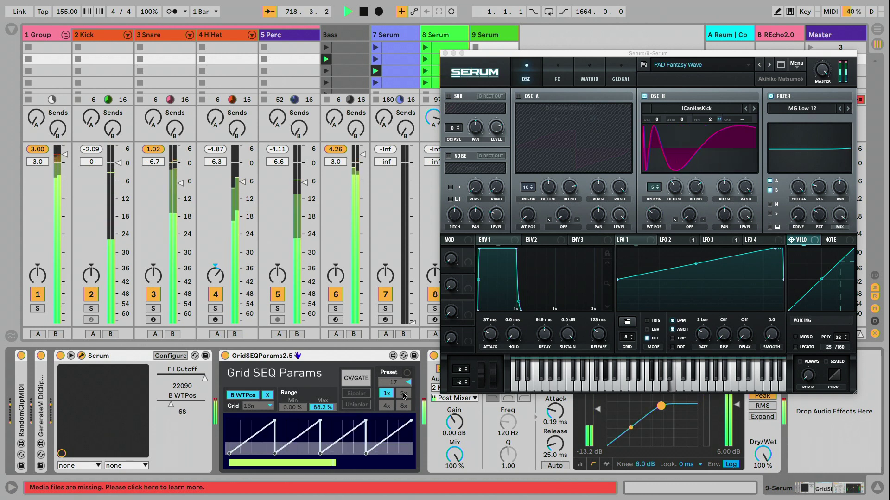
left_click(403, 394)
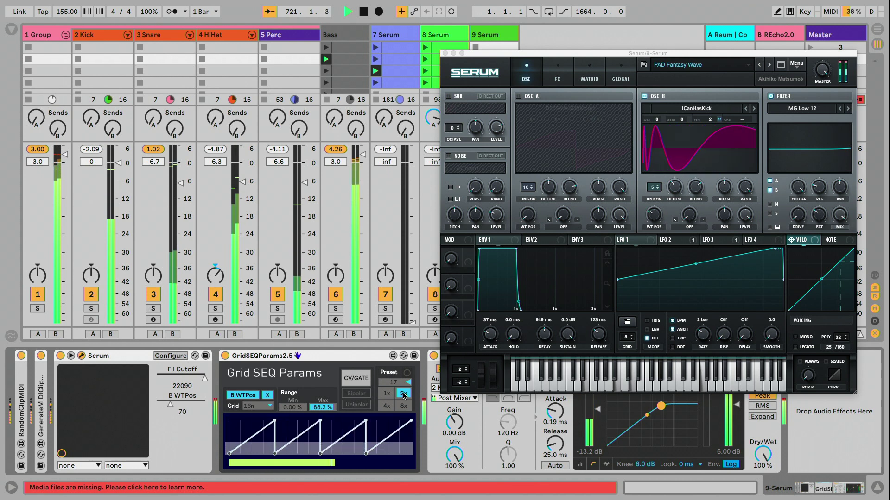
On the Bass track, step oscillator A's wavetable back to AlienSpectral [SN] and launch the clip one slot below the one playing.
left_click(392, 34)
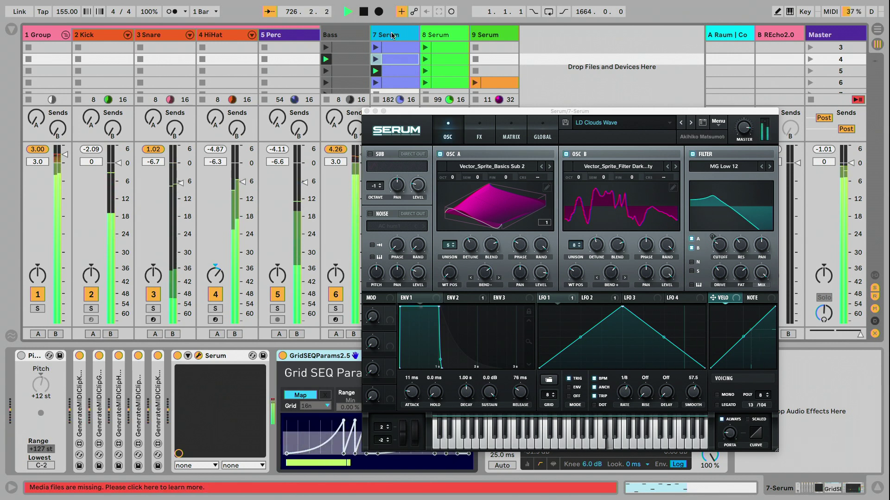
key("Left")
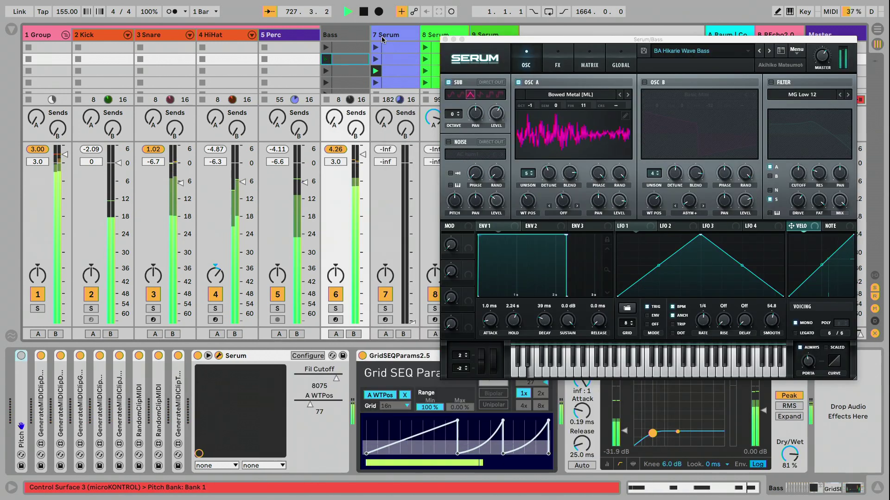
left_click(619, 95)
left_click(620, 95)
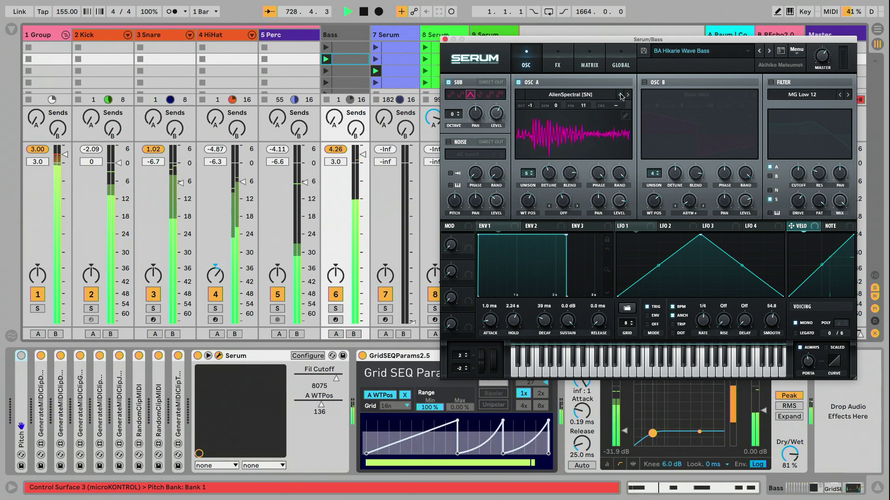
left_click(621, 95)
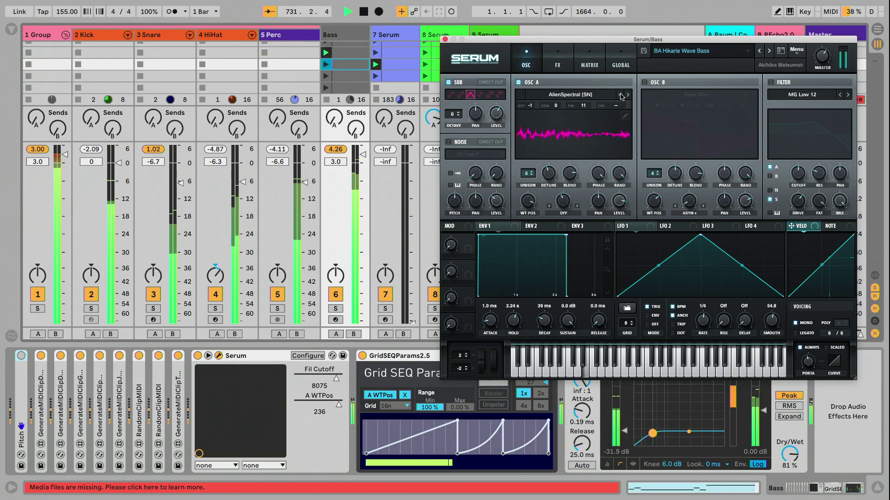
Step the bass oscillator A's wavetable through Wraith to Waveterminal and set the Grid SEQ Params to preset 28.
left_click(621, 95)
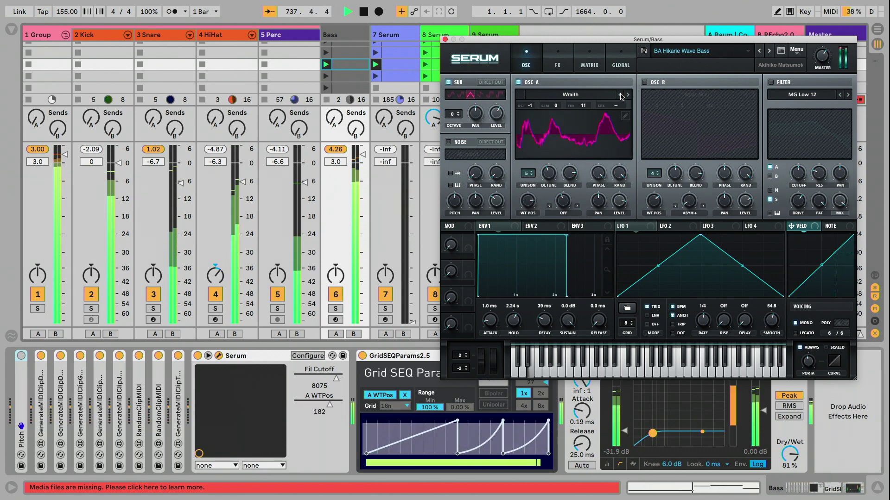
left_click(620, 94)
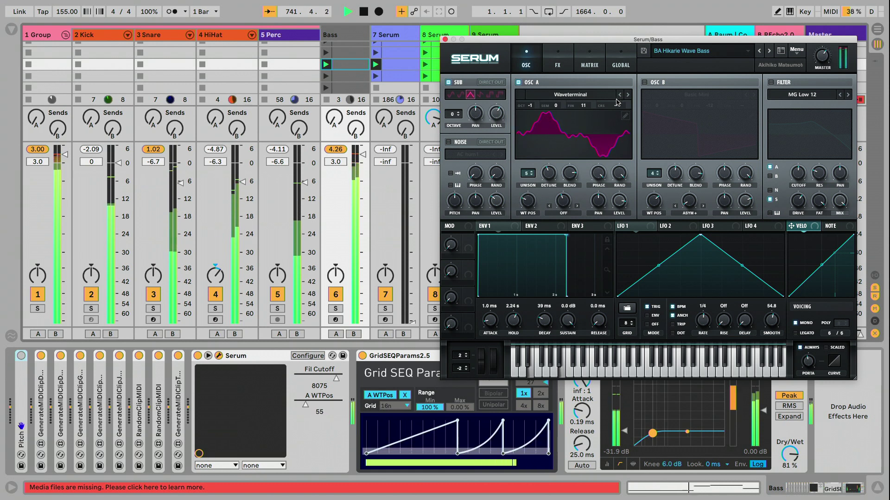
left_click(523, 386)
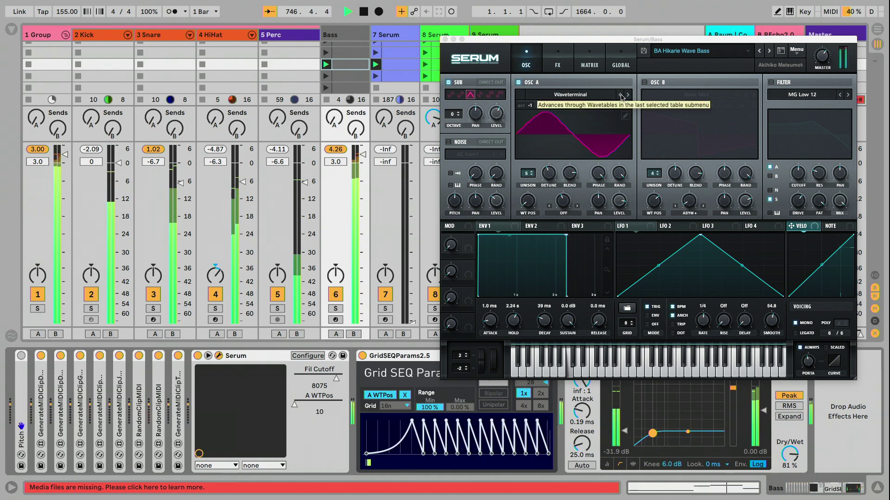
Step the bass oscillator A's wavetable back through VintageSynth, Tigra, Sludgecrank and Shrats to Reese.
left_click(621, 95)
left_click(622, 95)
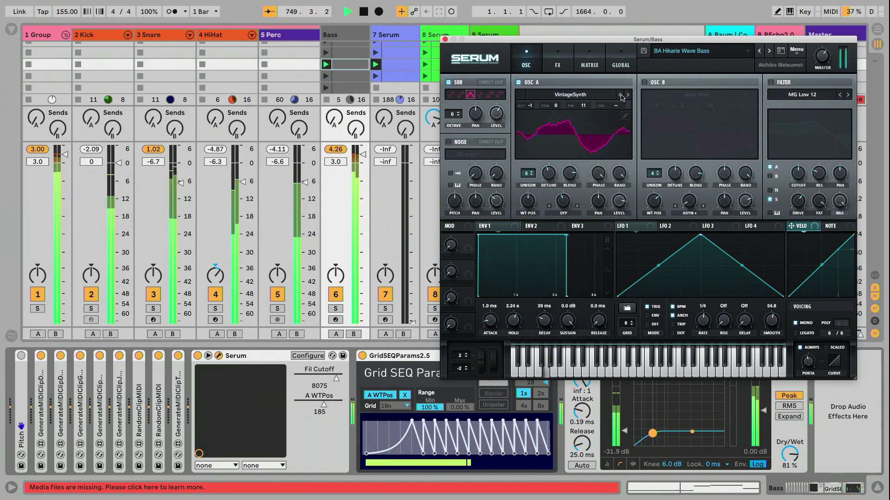
left_click(622, 95)
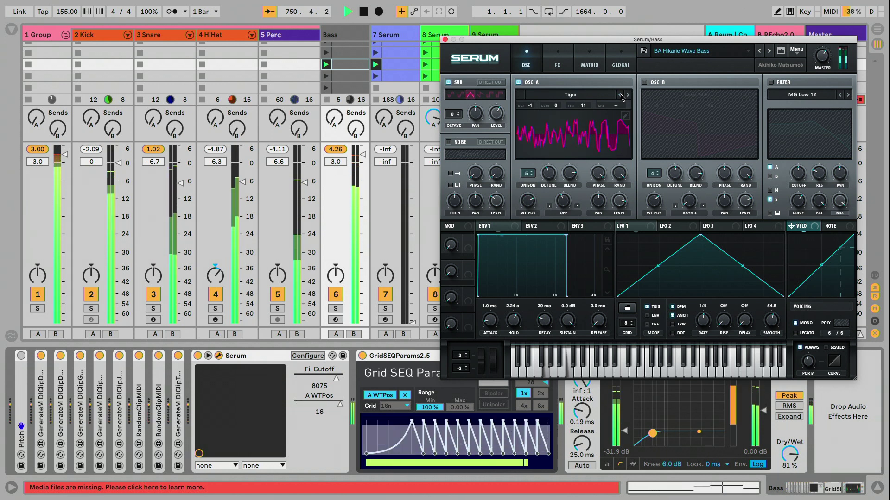
left_click(621, 95)
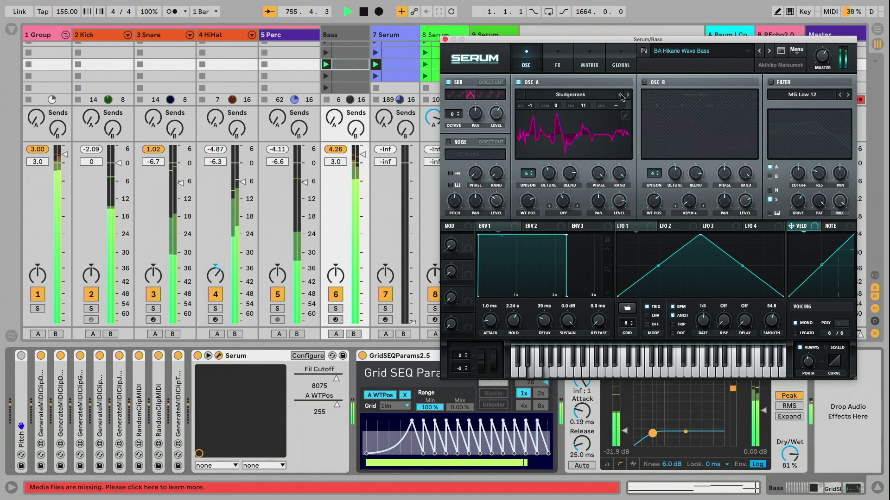
left_click(621, 95)
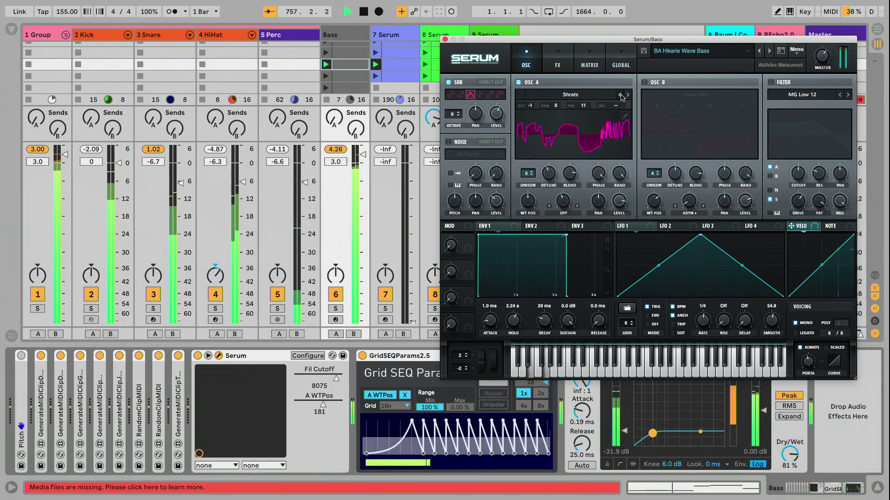
left_click(621, 95)
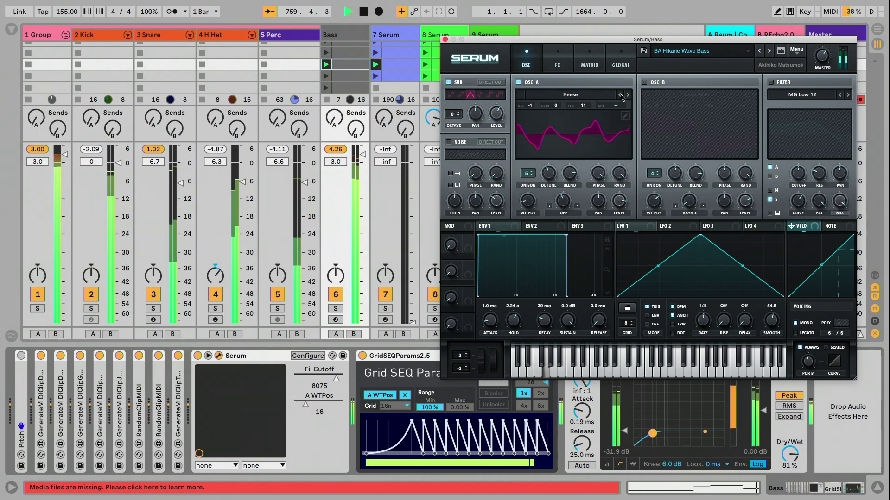
Set the bass Grid SEQ Params to preset 31 with a range from 22.0 % to 100 %.
left_click(537, 393)
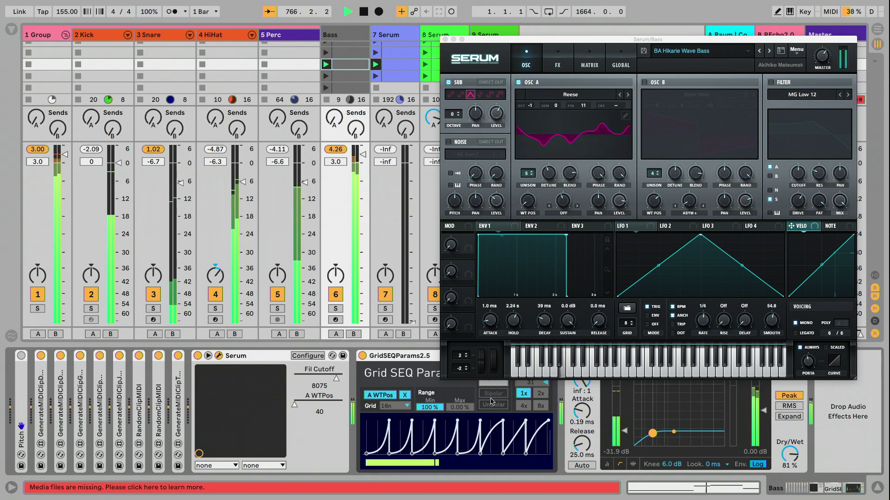
left_click_drag(429, 407, 430, 454)
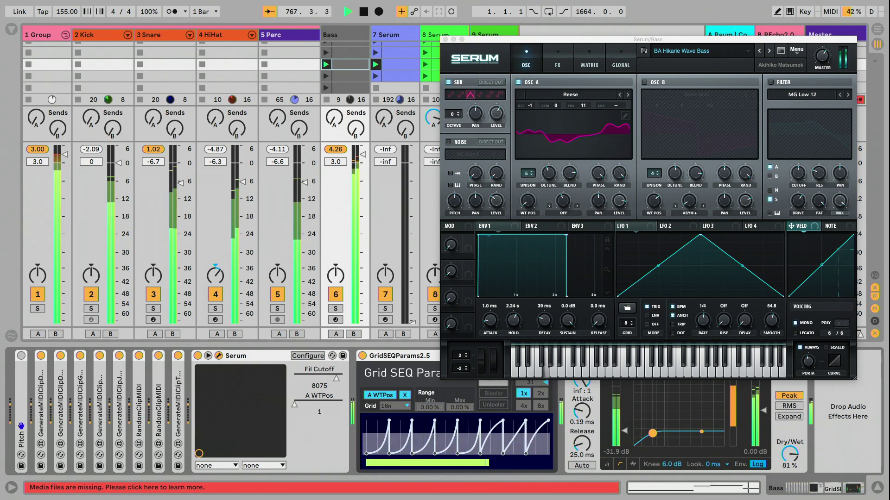
left_click_drag(452, 409, 452, 362)
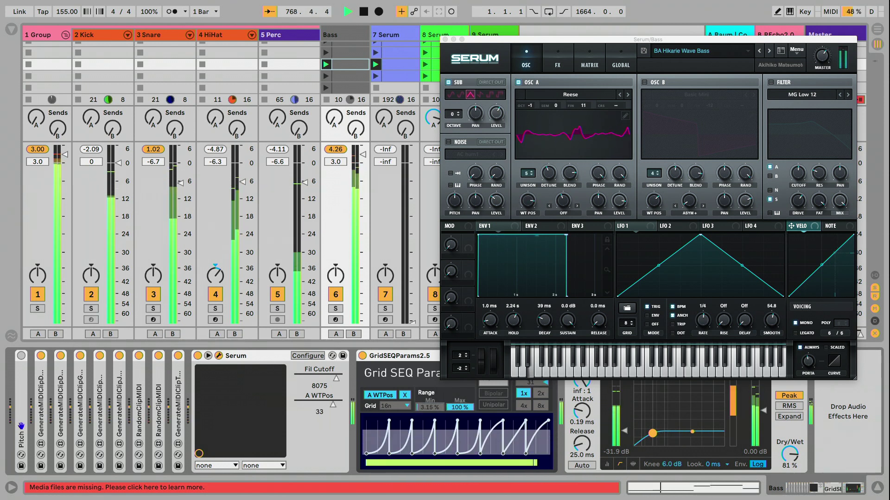
mouse_move(429, 408)
left_mouse_down()
mouse_move(430, 398)
mouse_move(426, 406)
left_mouse_up()
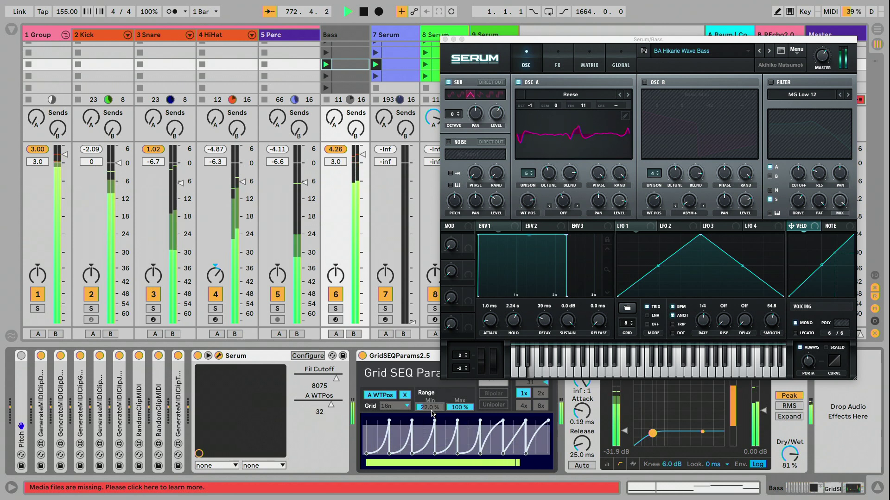
On the 9 Serum track, advance oscillator B's wavetable to Mario.
left_click(485, 32)
left_click(754, 110)
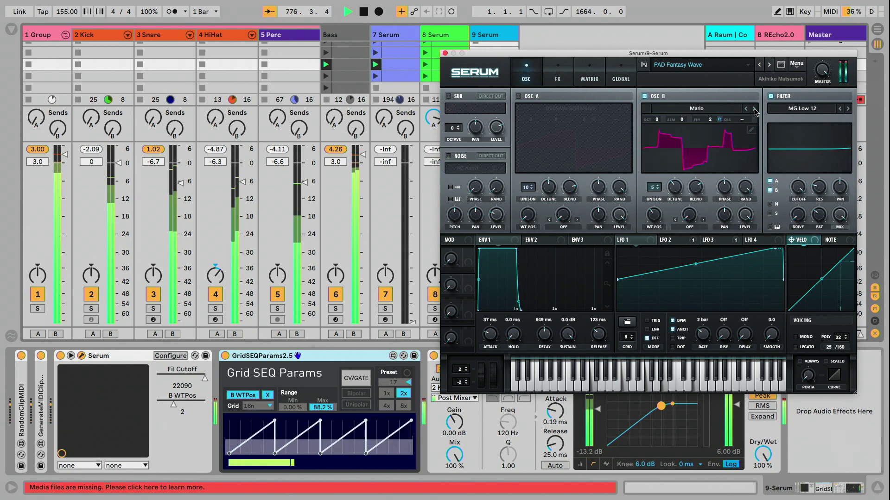
Advance the 9 Serum oscillator B's wavetable to Prime and raise the Grid SEQ Params range maximum to 100 %.
left_click(754, 110)
left_click(754, 110)
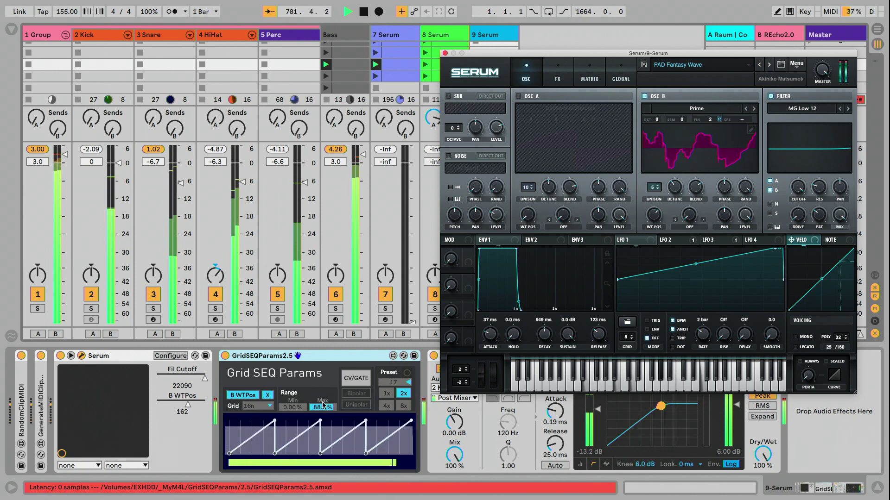
left_click_drag(323, 407, 323, 391)
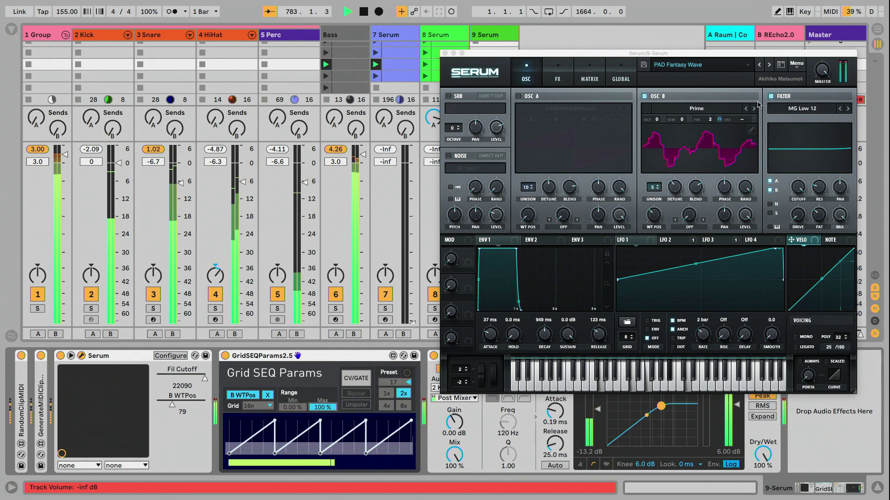
Advance oscillator B's wavetable through PWM Electro to PWM Weird, switching briefly to the Bass track and back to 9 Serum in between.
left_click(756, 108)
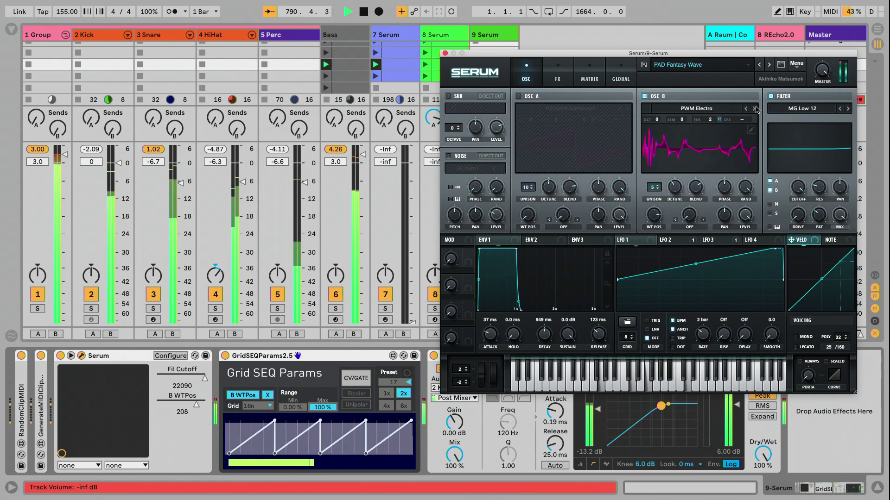
key("Left")
key("Left")
key("Left")
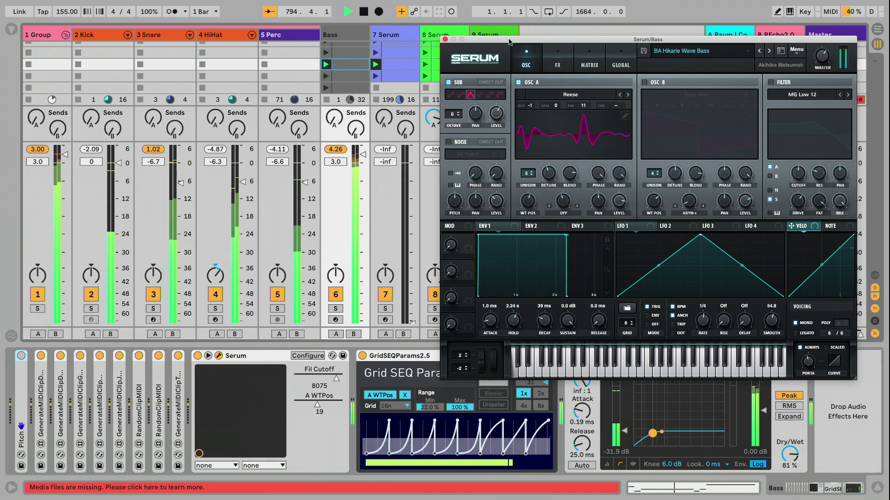
left_click(503, 34)
left_click(754, 108)
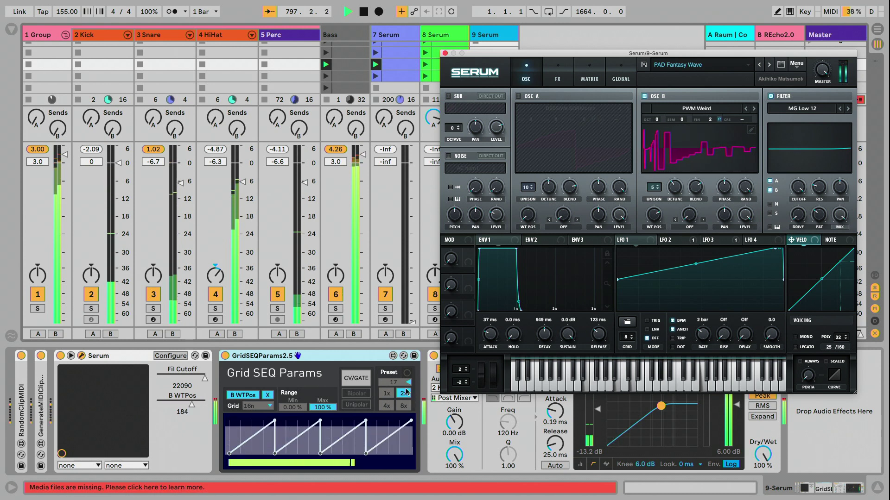
Set the 9 Serum track's Grid SEQ Params to preset 19 and advance oscillator B's wavetable through Razor to Reese.
left_click_drag(401, 388, 401, 385)
scroll(402, 386, "up", 1)
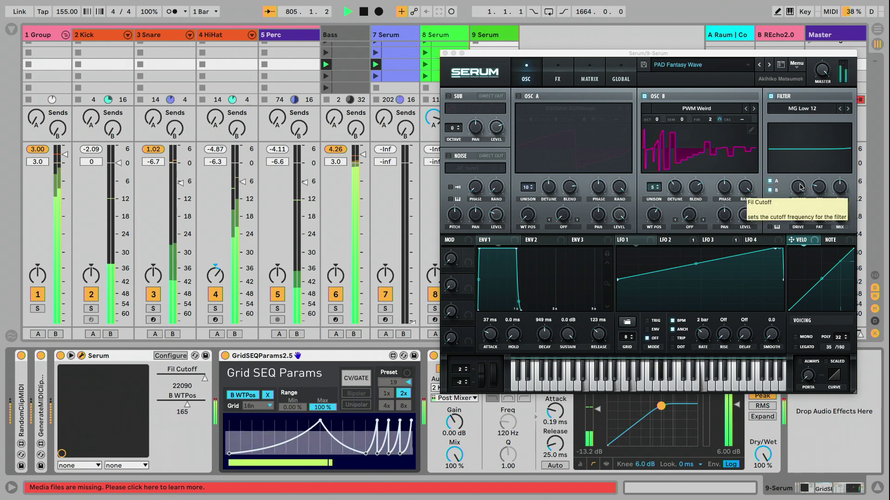
left_click(755, 109)
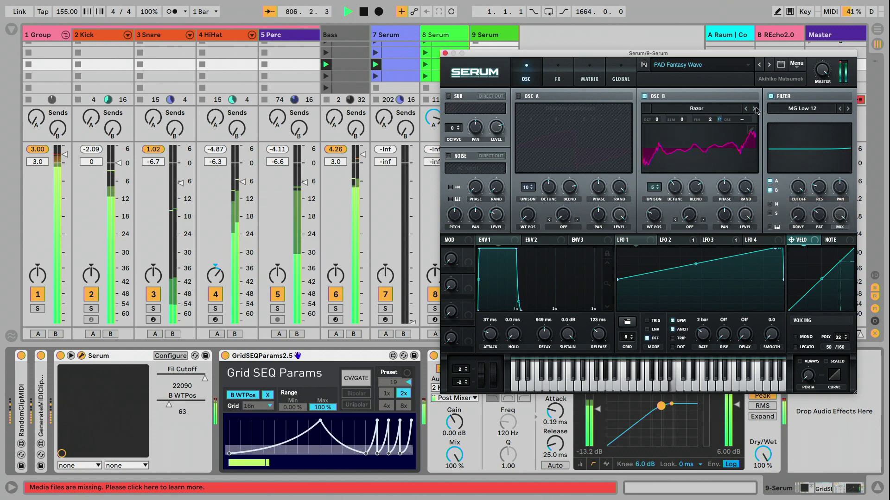
left_click(755, 109)
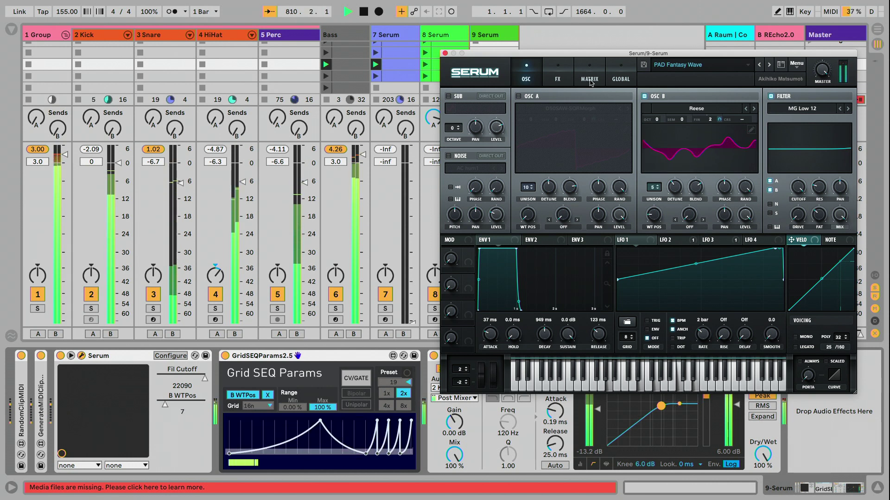
On the Bass track, step oscillator A's wavetable back to PWM Weird and set the Grid SEQ Params to preset 32.
left_click(339, 37)
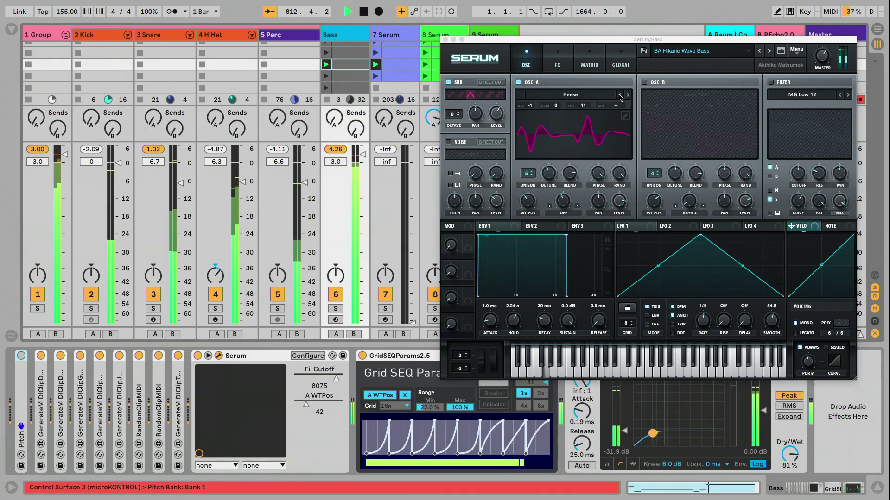
left_click(619, 95)
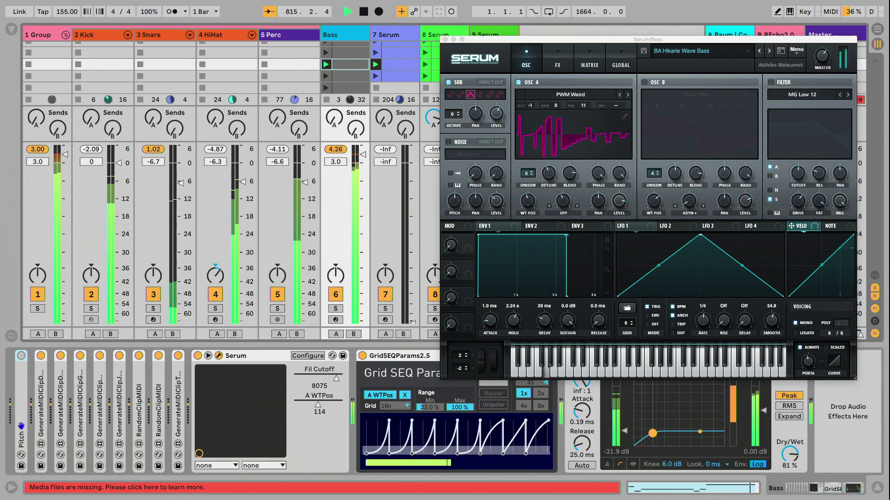
left_click_drag(532, 386, 532, 385)
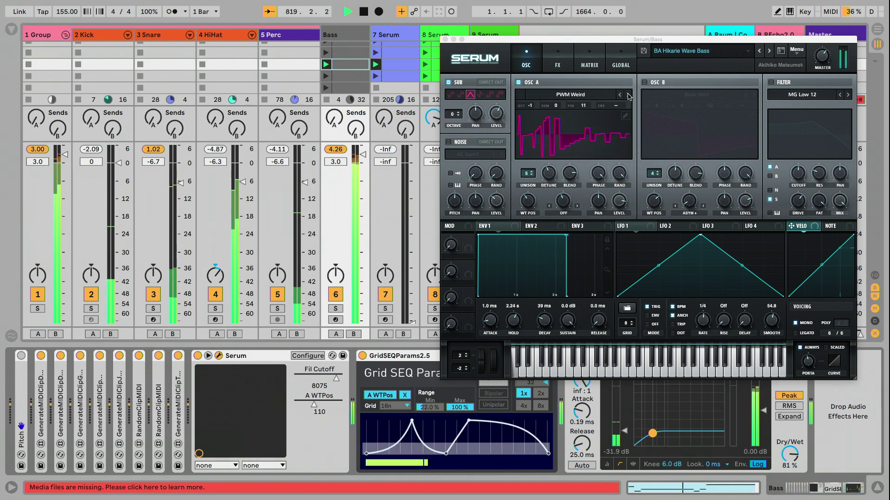
Step the bass oscillator A's wavetable back through Prime and Misfits to Kream, and return to the 9 Serum track.
left_click(628, 96)
left_click(620, 95)
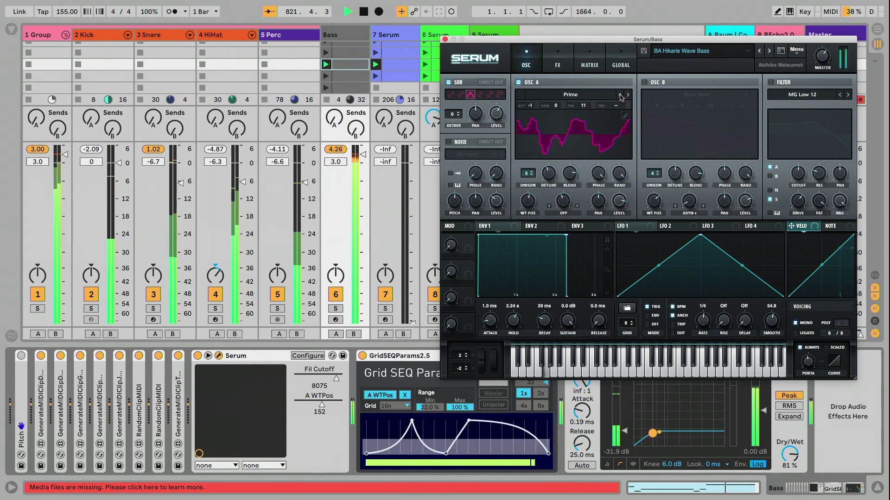
left_click(621, 95)
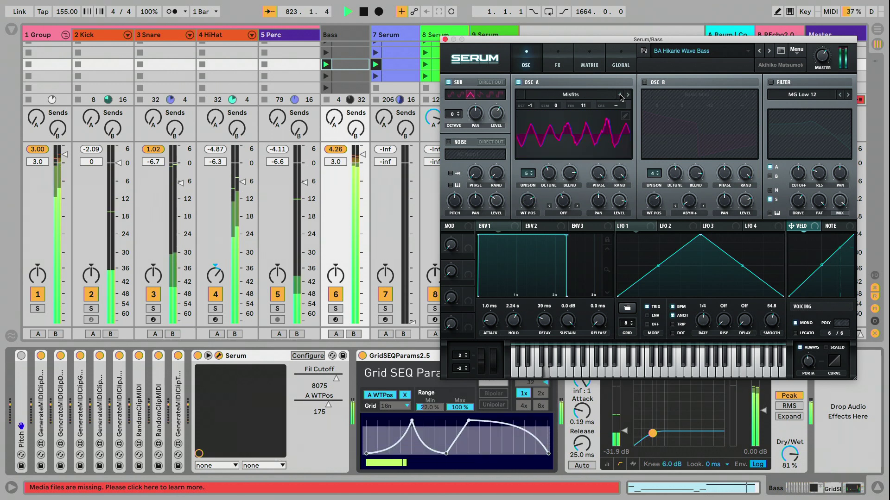
left_click(620, 95)
left_click(620, 95)
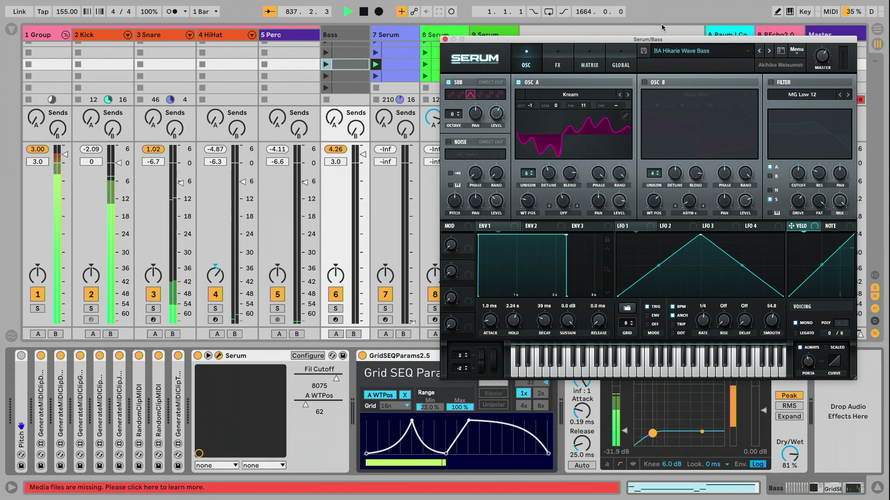
left_click(504, 32)
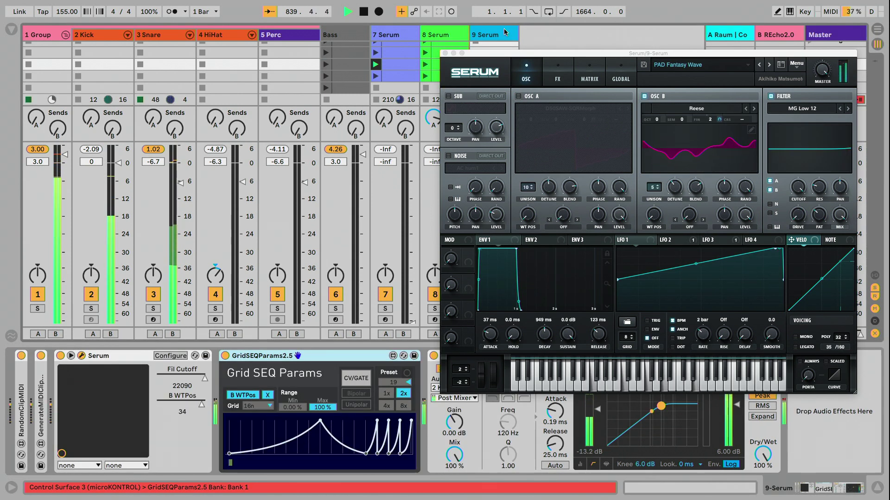